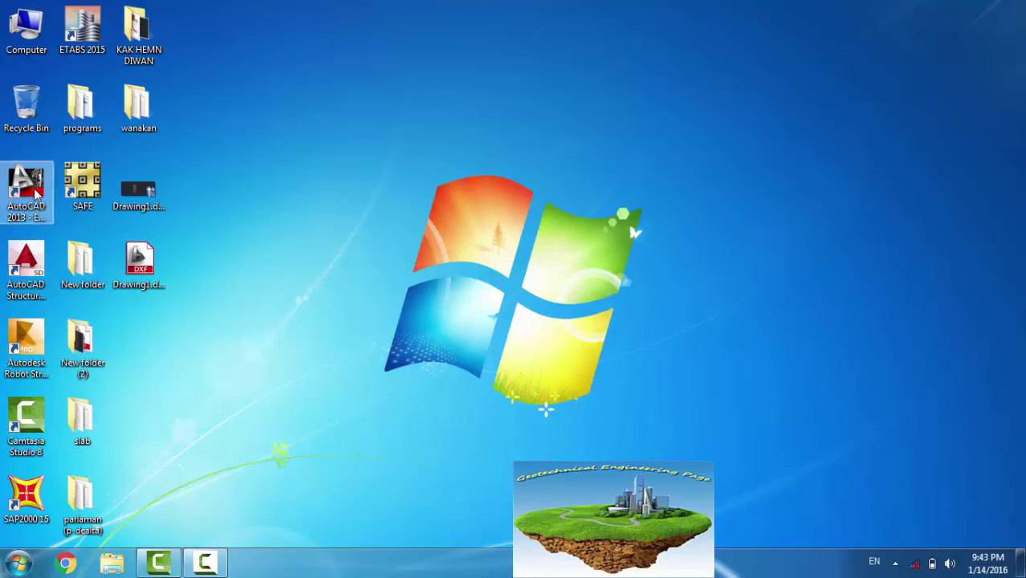
Step: Launch SAFE, dismiss its welcome screen and Tip of the Day, and maximize the window
click(80, 184)
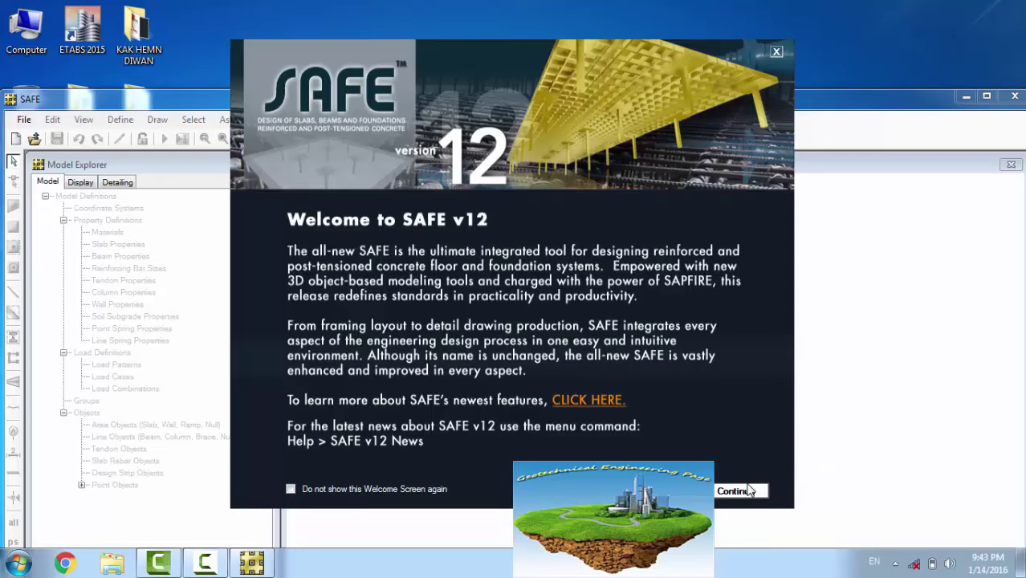
click(750, 488)
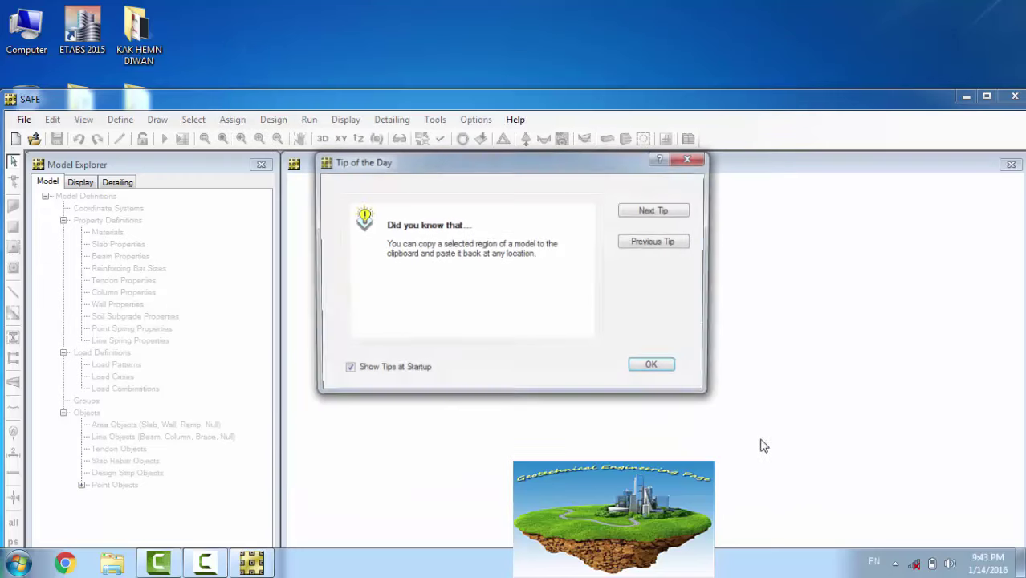
key(Return)
double_click(927, 98)
Step: Import the SAFE .F2K file footing wanakan.F2K from the wanakan folder on the desktop
click(18, 25)
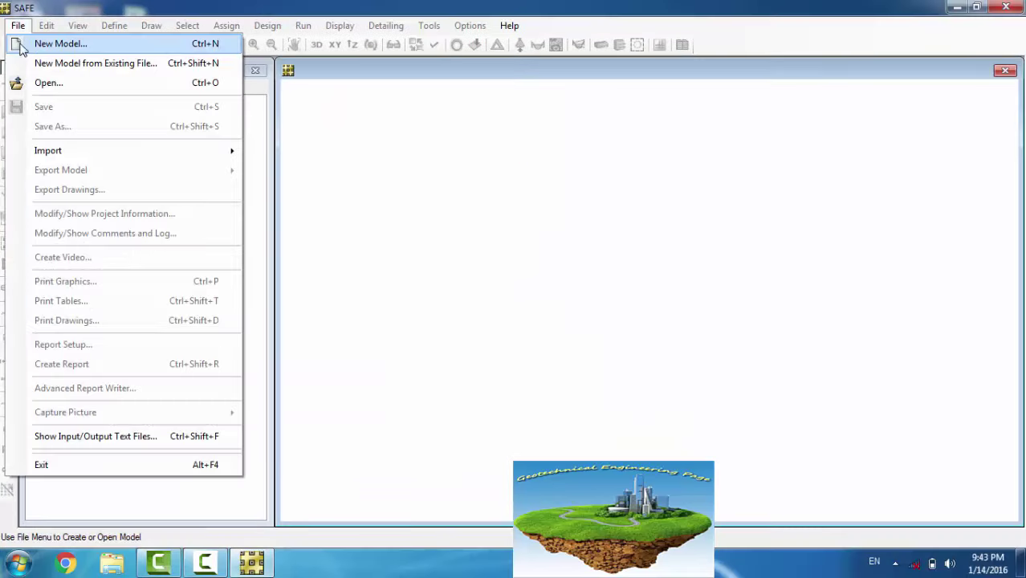
mouse_move(81, 150)
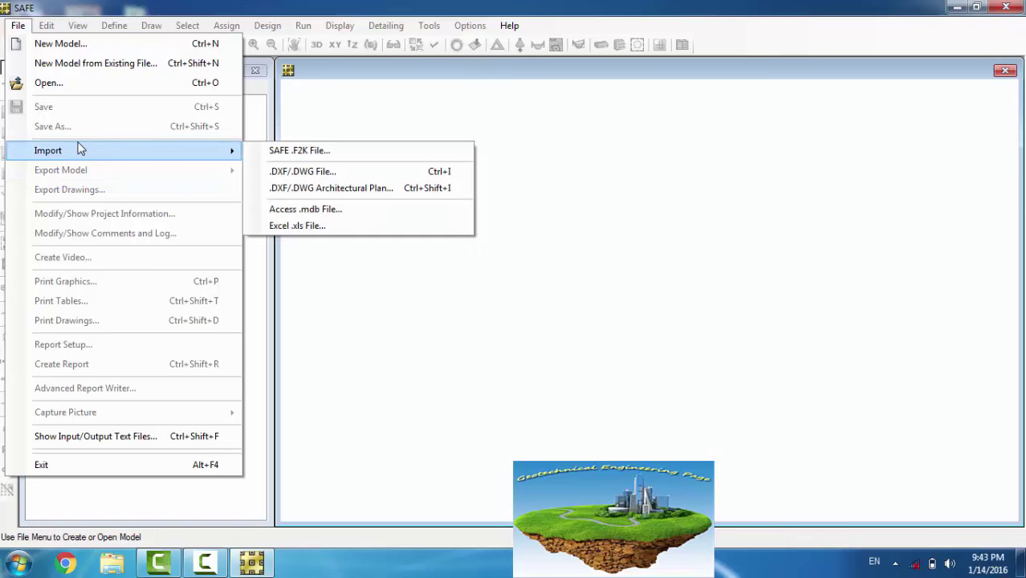
click(393, 152)
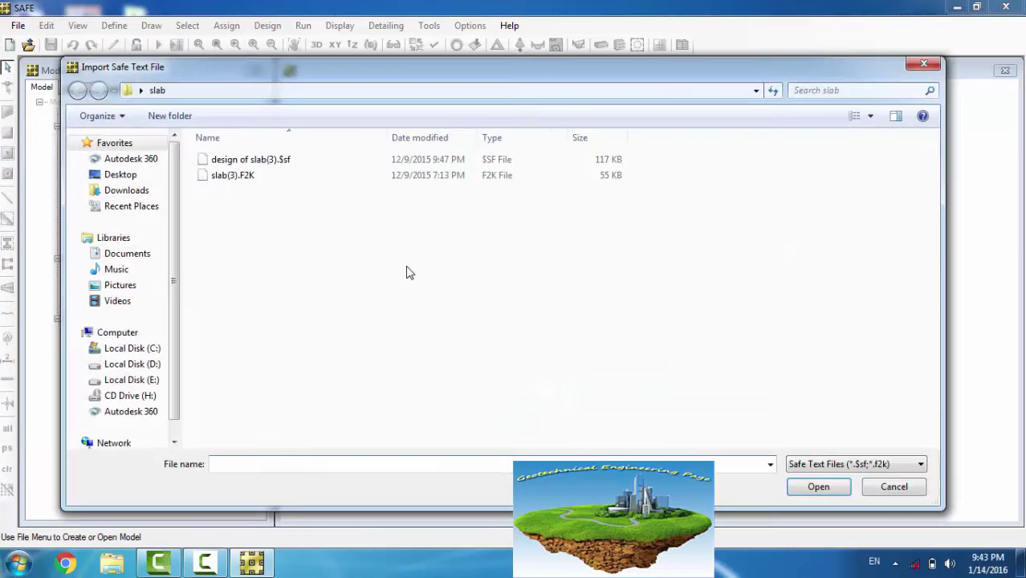
click(121, 175)
double_click(622, 175)
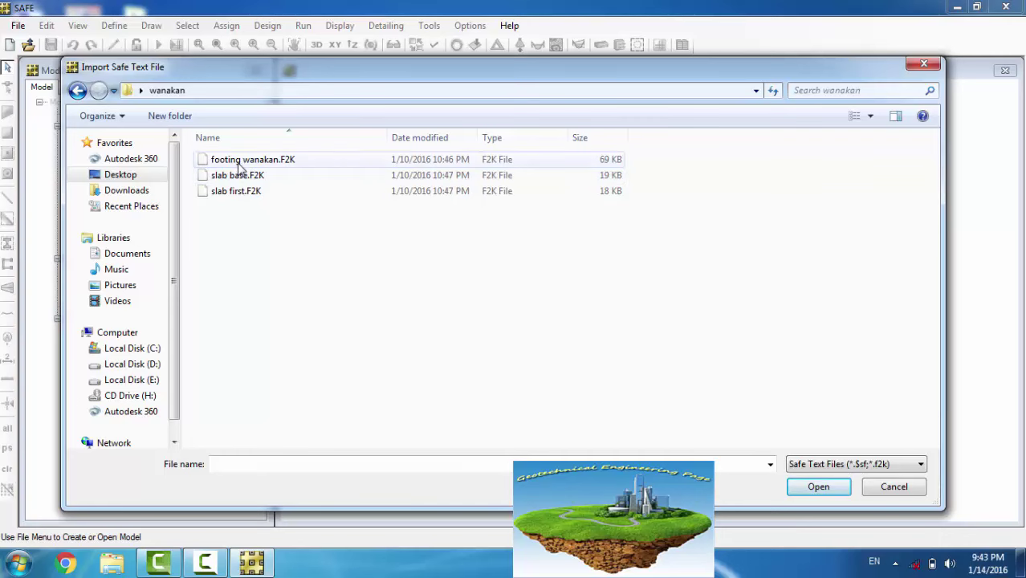
click(238, 164)
double_click(238, 164)
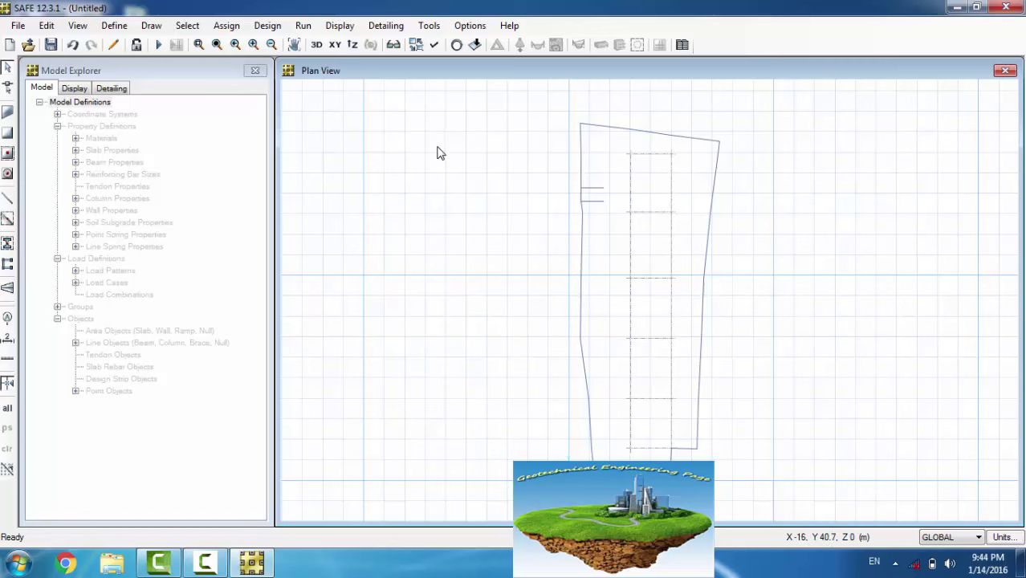
Step: Show the loads of the Dead load pattern with loading values turned on
click(292, 45)
click(340, 26)
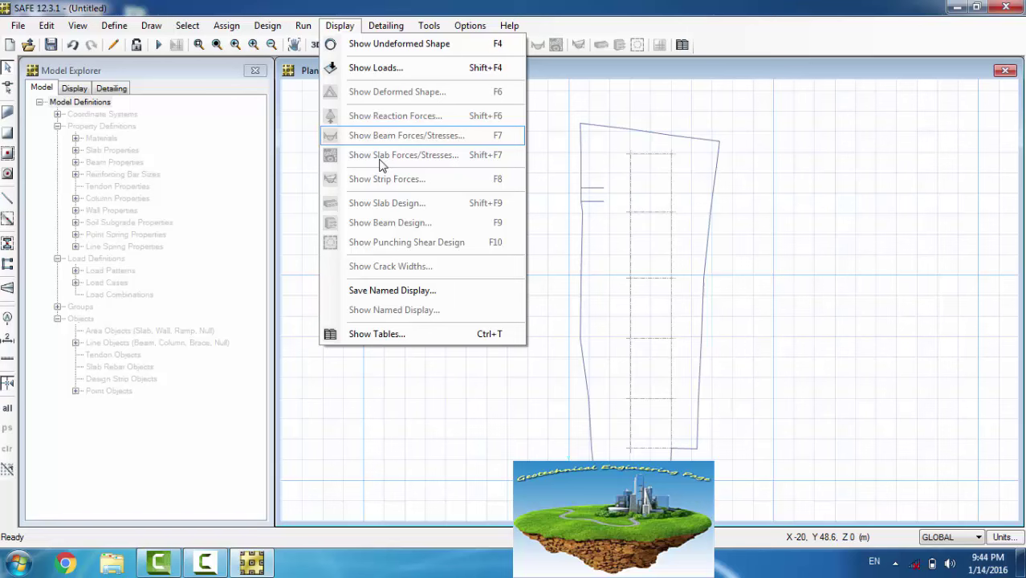
click(391, 68)
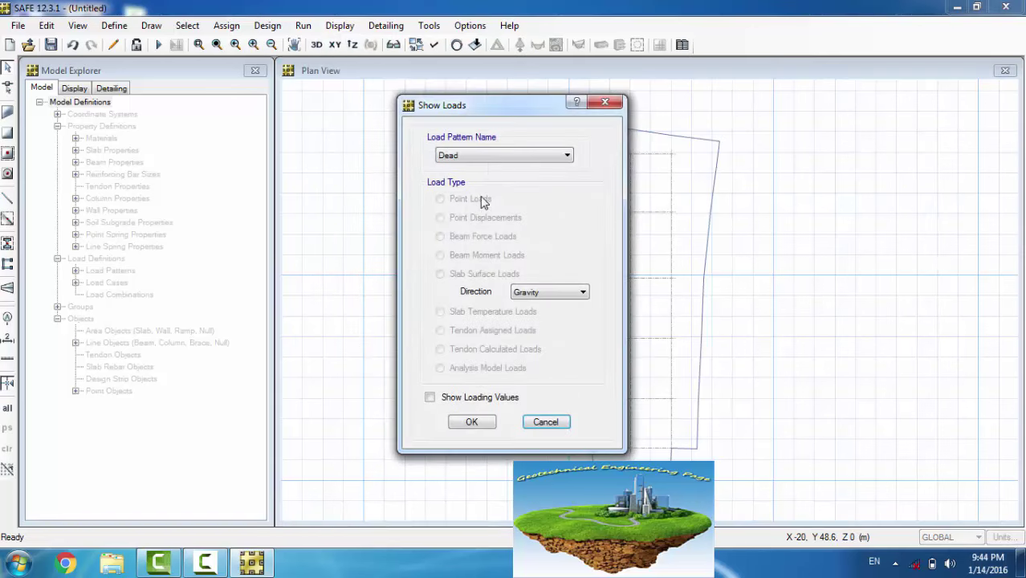
click(430, 398)
click(473, 422)
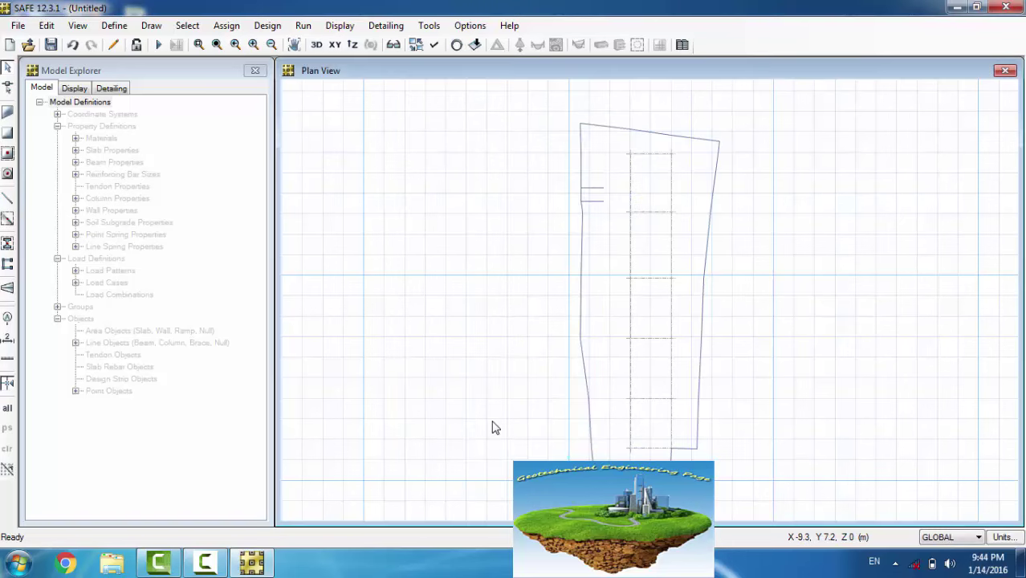
Step: Display the Dead_ABOVE point loads with their values in a 3D view of the footing model
click(339, 25)
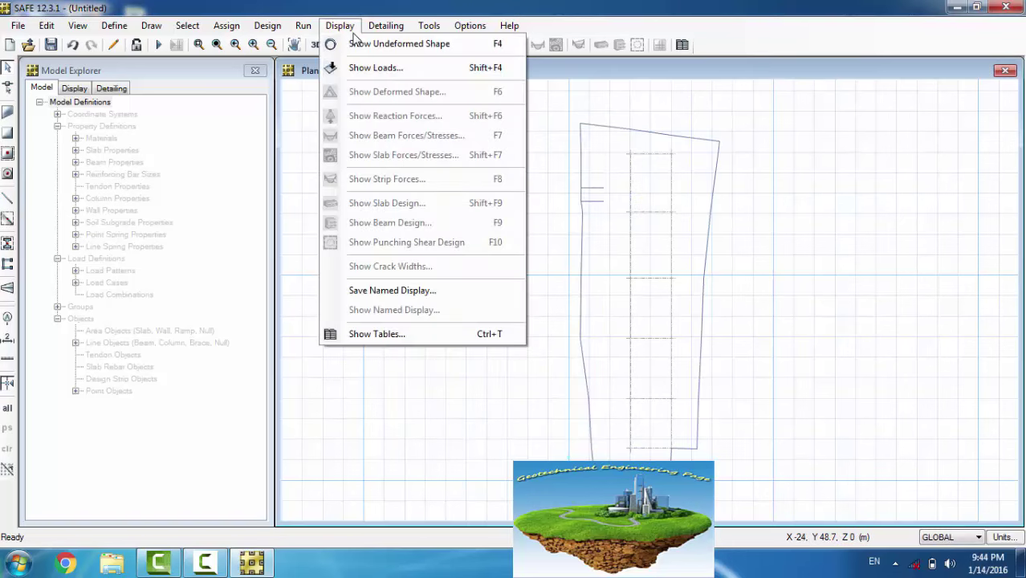
click(377, 67)
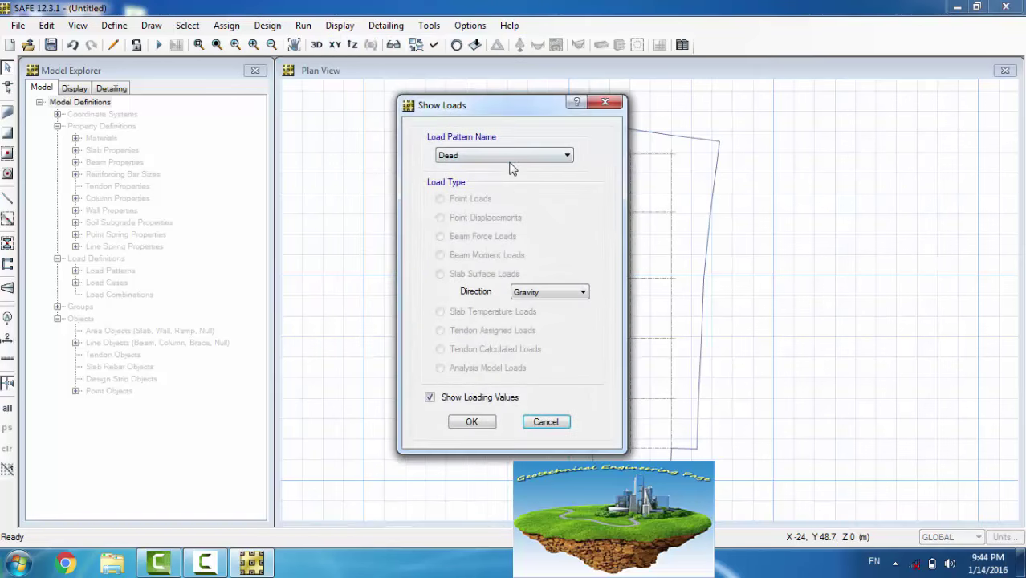
click(508, 158)
click(473, 198)
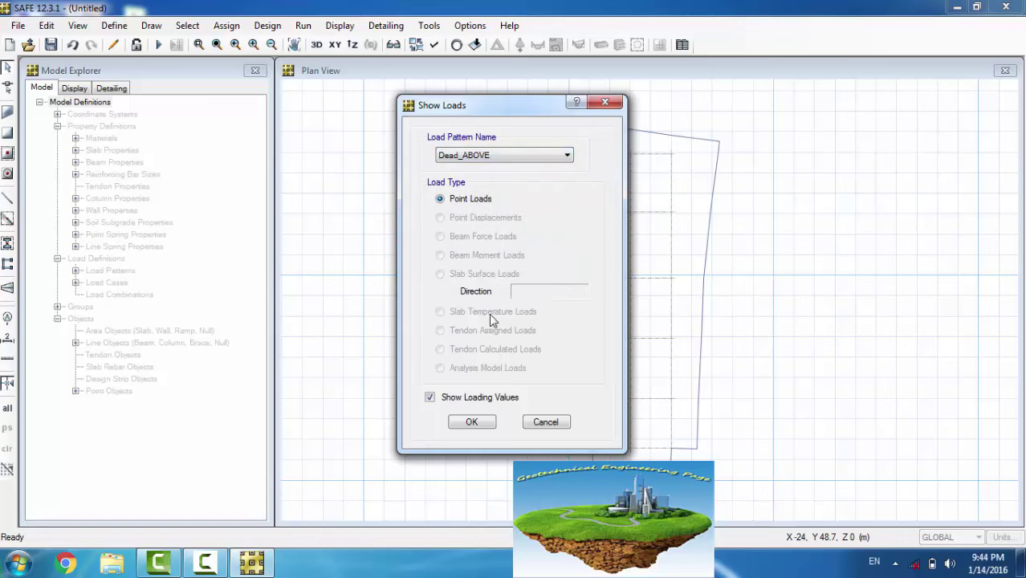
click(488, 426)
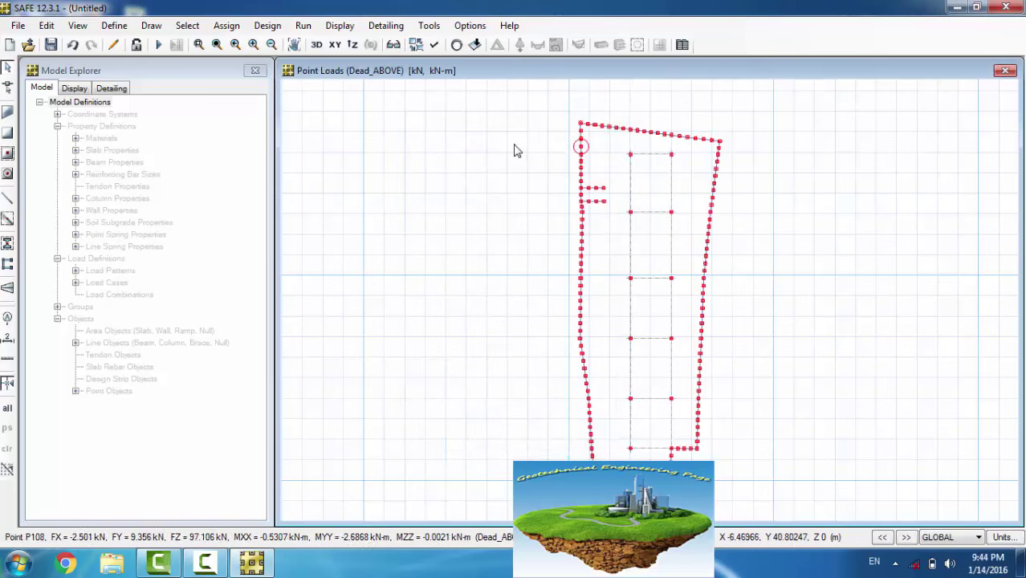
click(317, 45)
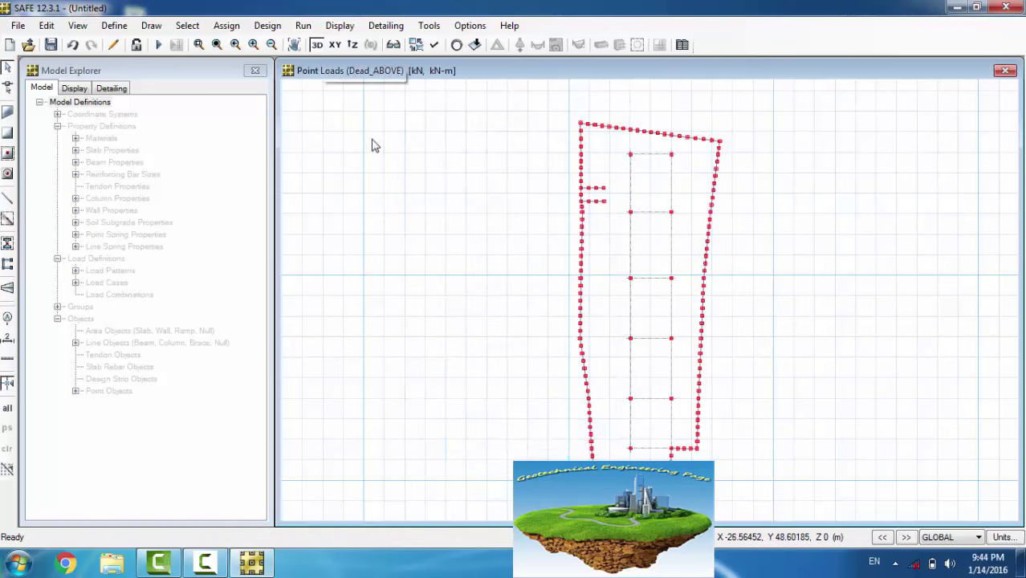
scroll(596, 232, up, 2)
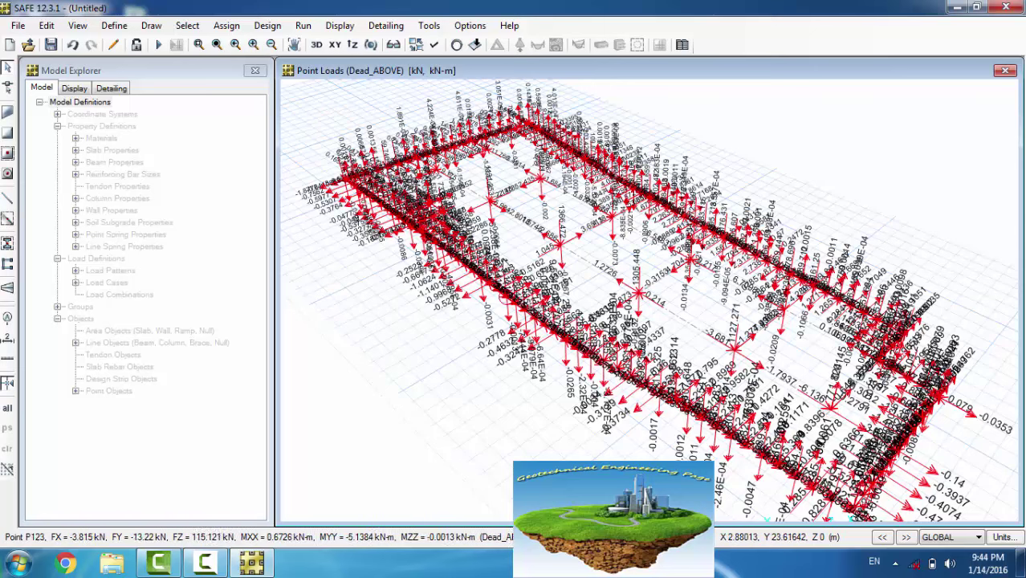
Step: Switch the displayed point loads to the Live_ABOVE load pattern
click(339, 26)
click(350, 69)
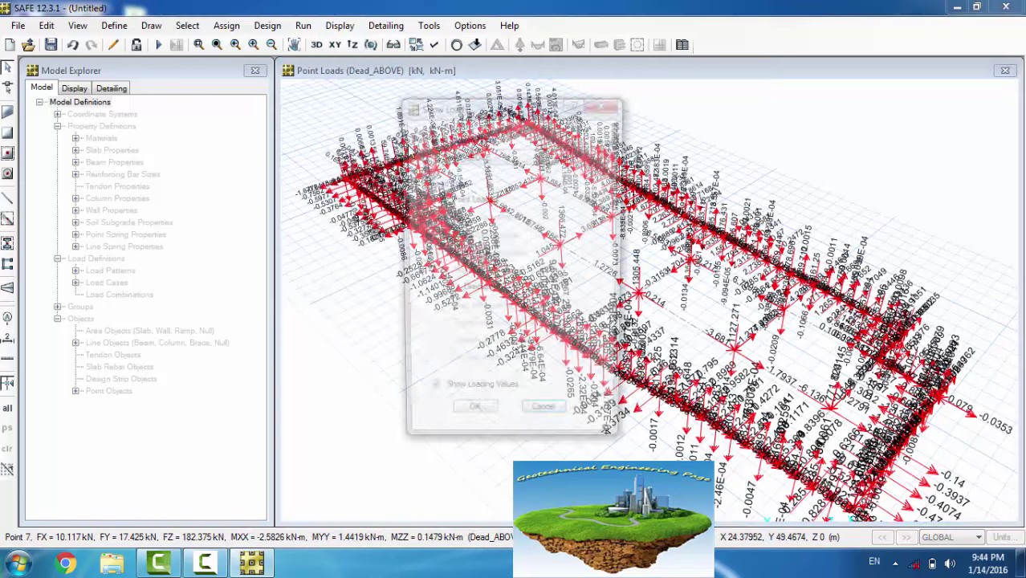
click(474, 162)
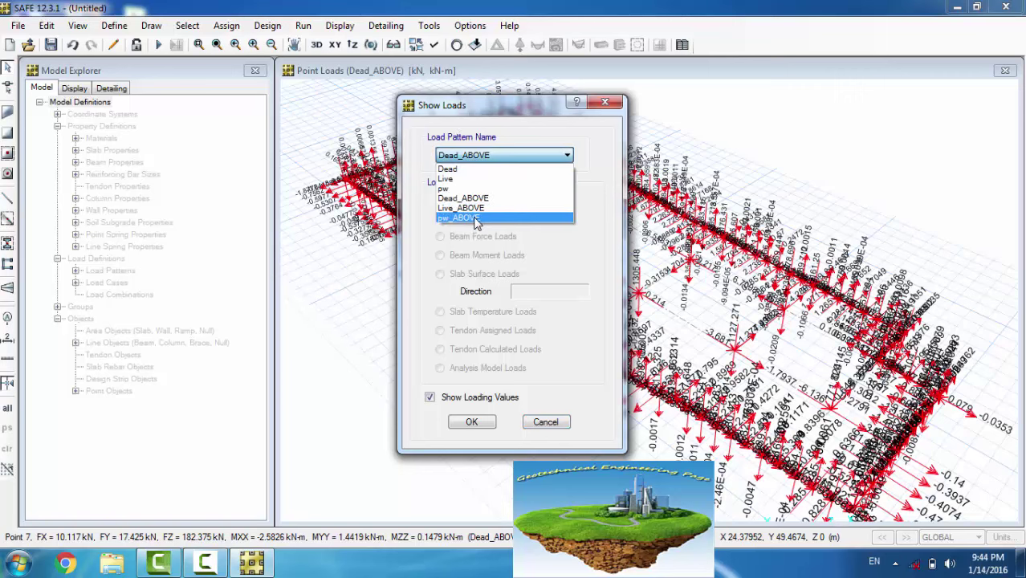
click(474, 210)
click(469, 422)
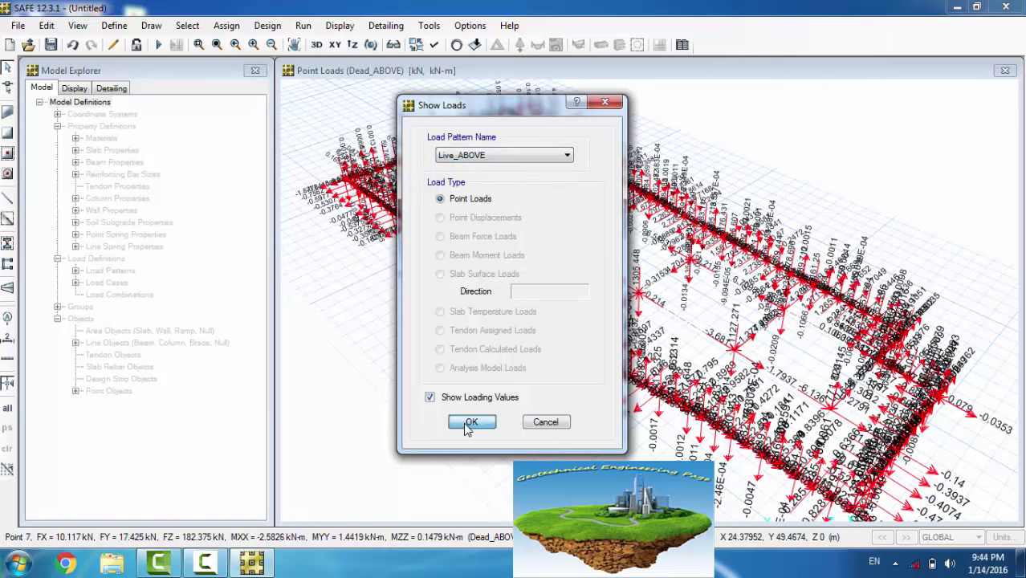
Step: Display the point loads of the pw_ABOVE pattern and return the model to its undeformed shape in plan view
click(340, 25)
click(371, 69)
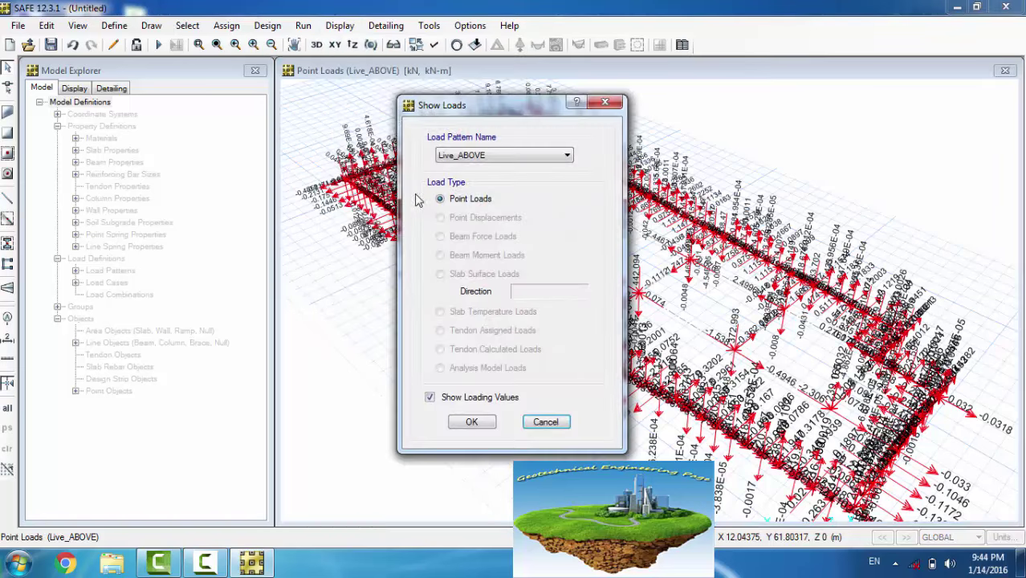
click(463, 157)
click(464, 224)
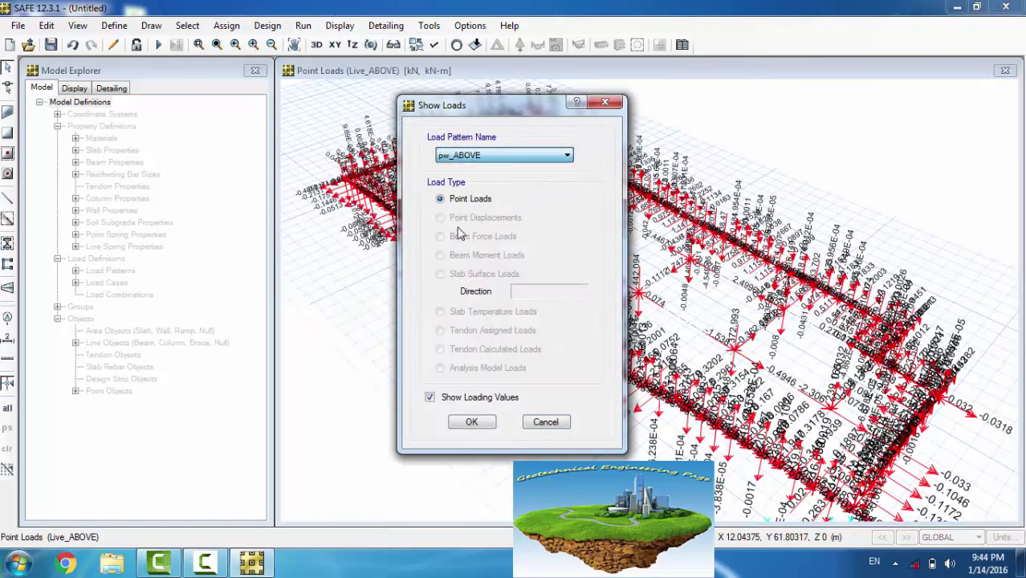
click(457, 418)
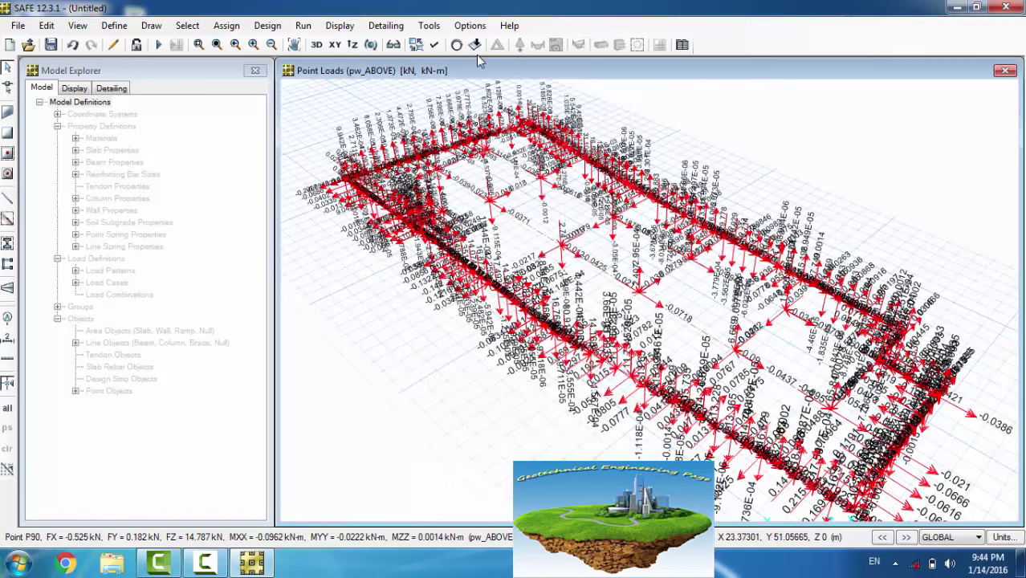
click(456, 45)
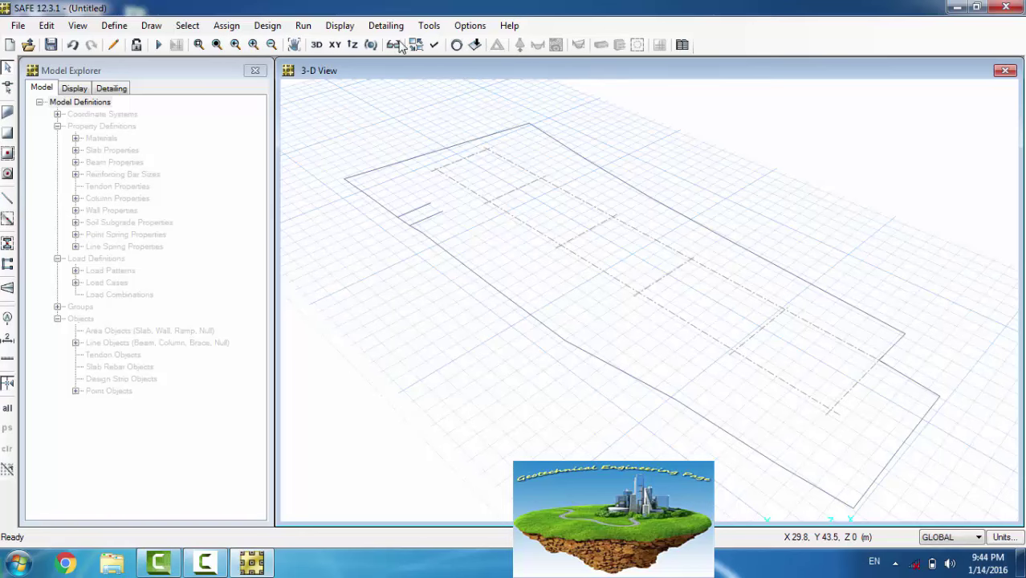
click(334, 45)
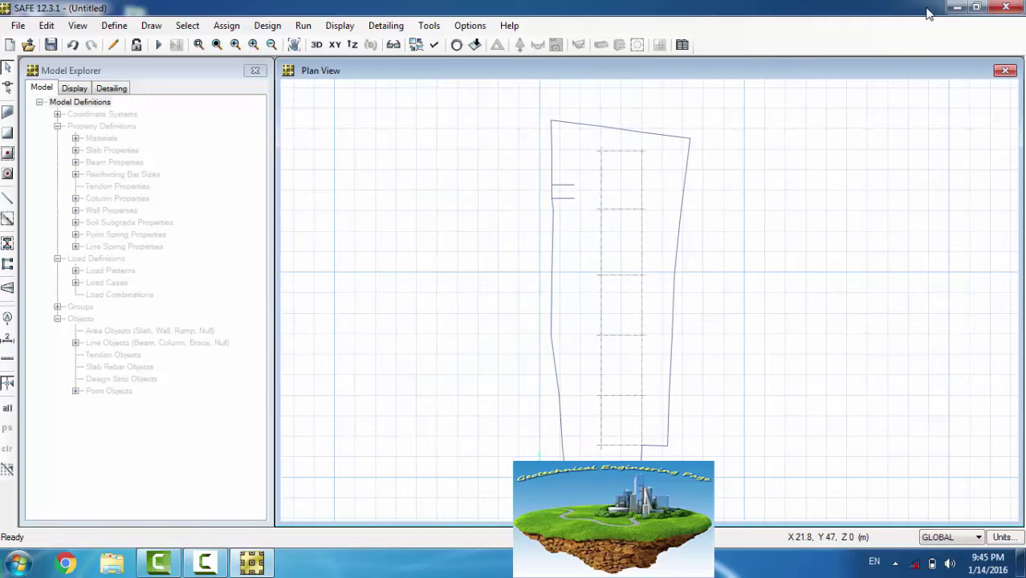
Step: Minimize SAFE and open the AutoCAD drawing Final Civil taha fwlkai nali from the civil folder in D:\disktop\NALI MALL
click(957, 8)
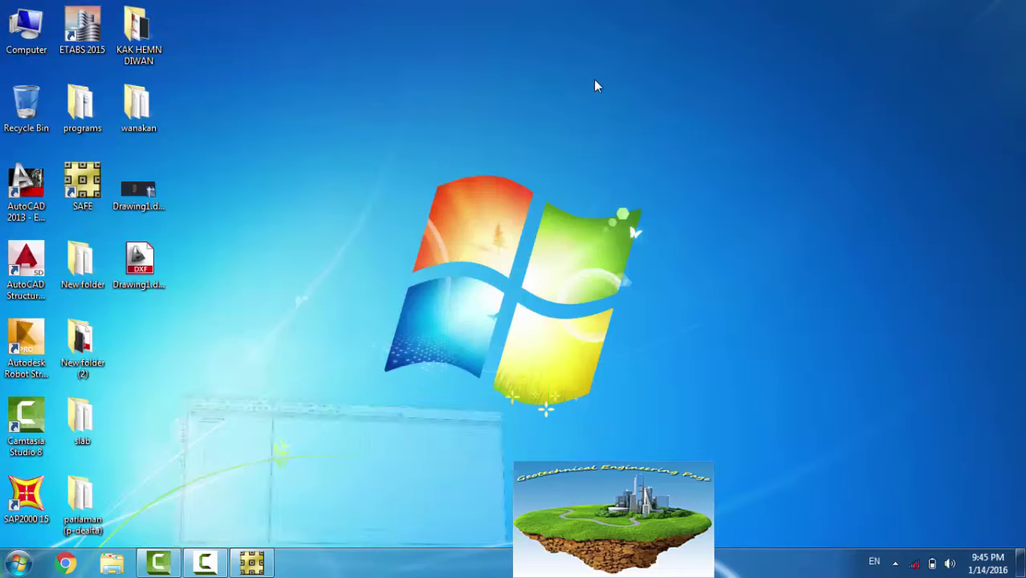
double_click(26, 31)
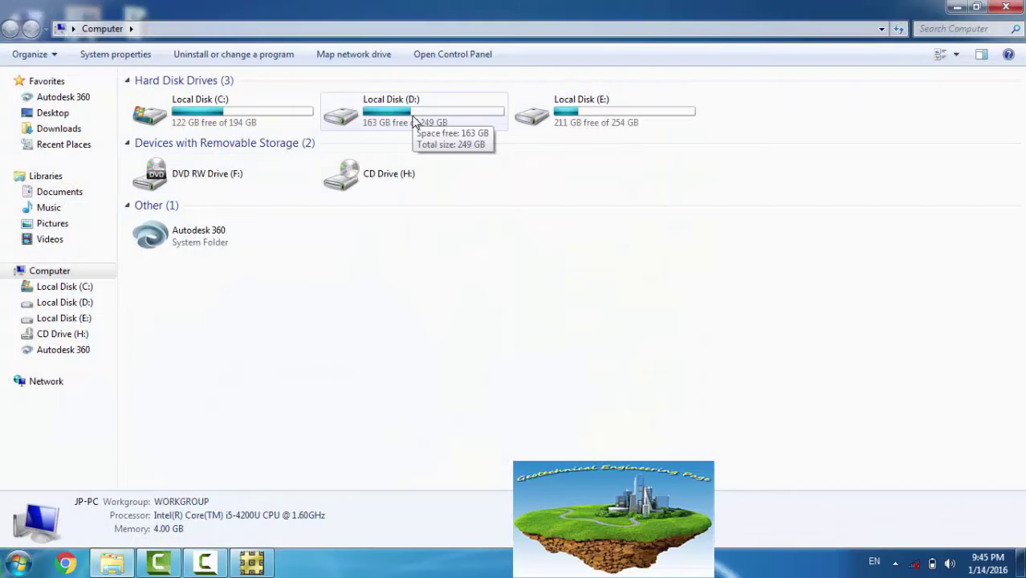
double_click(413, 120)
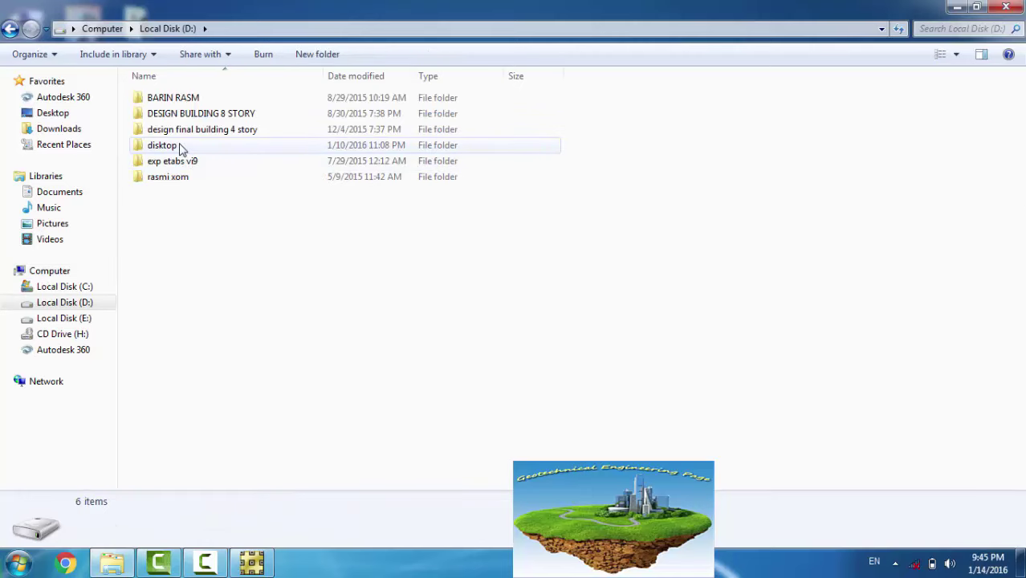
double_click(182, 148)
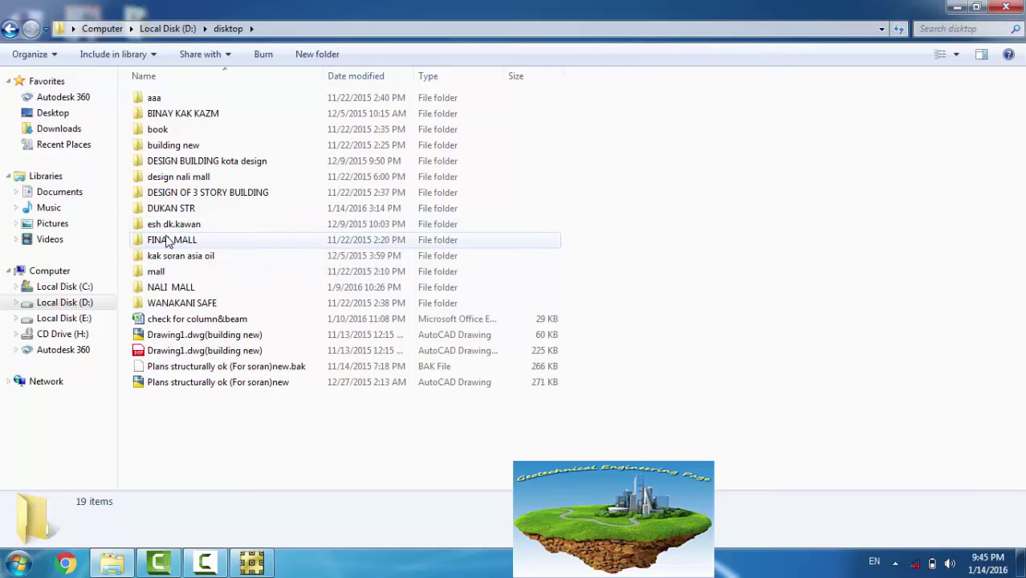
double_click(177, 288)
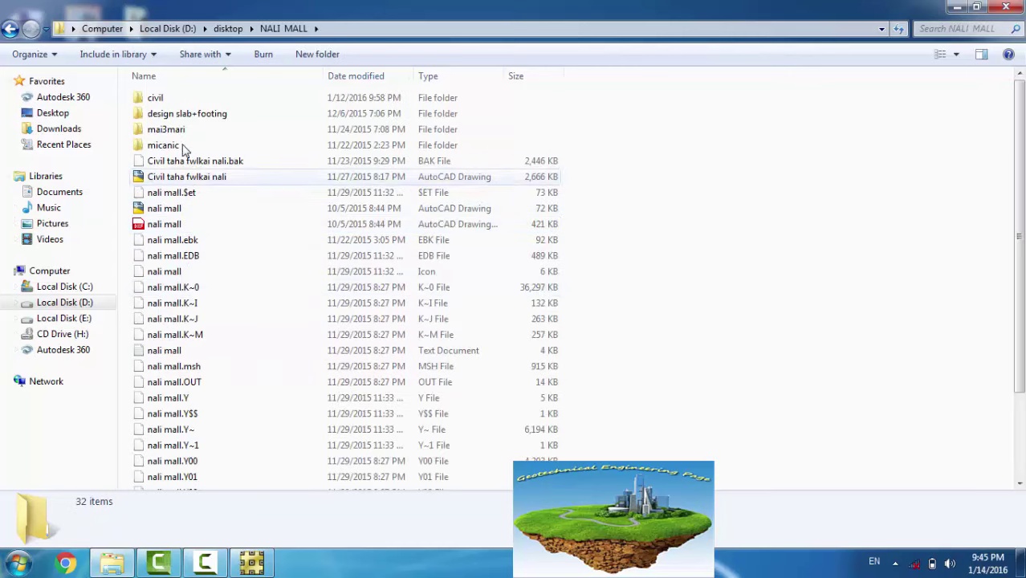
double_click(159, 98)
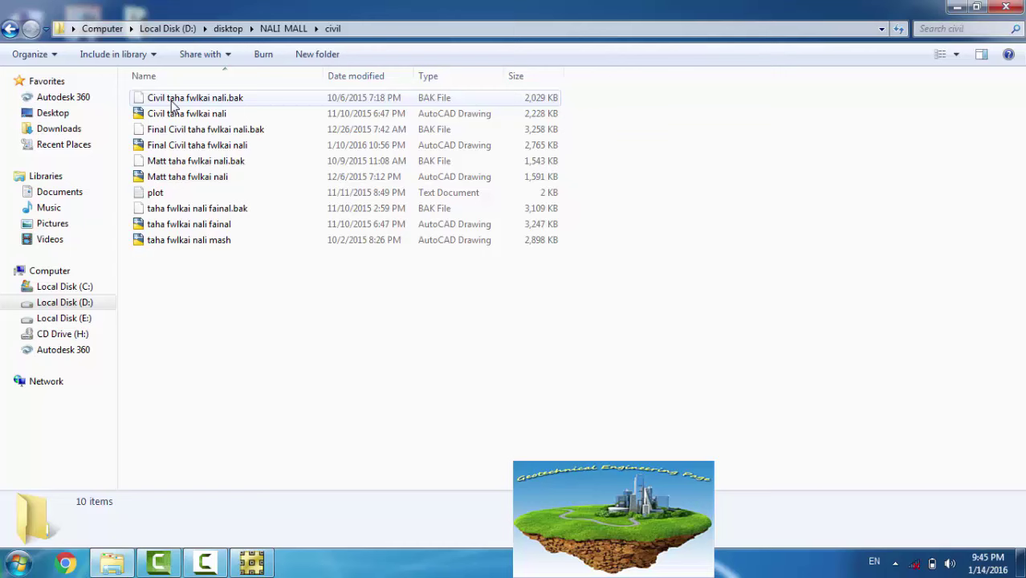
click(204, 151)
click(954, 7)
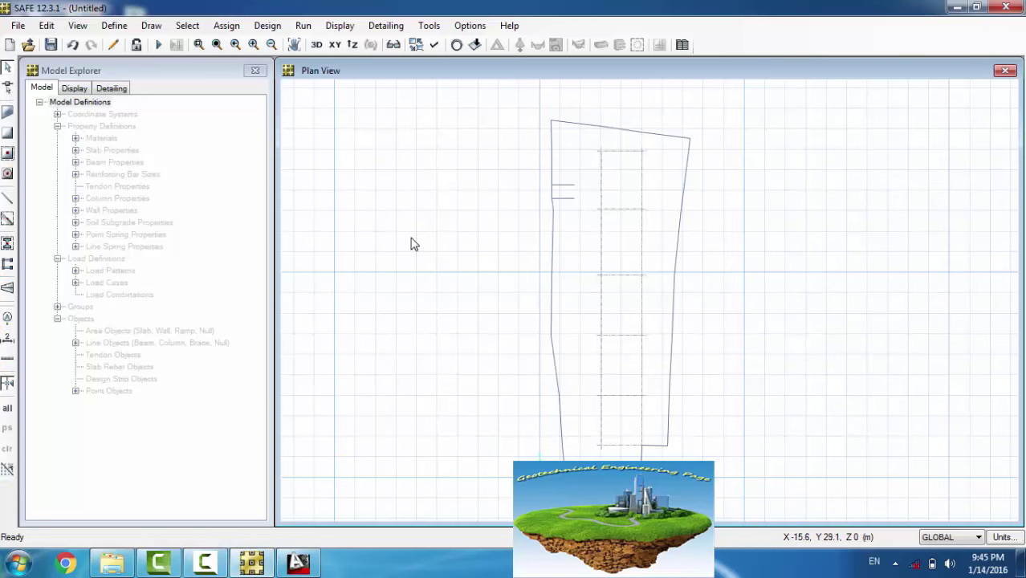
Step: Switch to the AutoCAD drawing, examine the concrete strength, soil bearing capacity and design load notes in the civil design sheets, and return to SAFE
click(298, 562)
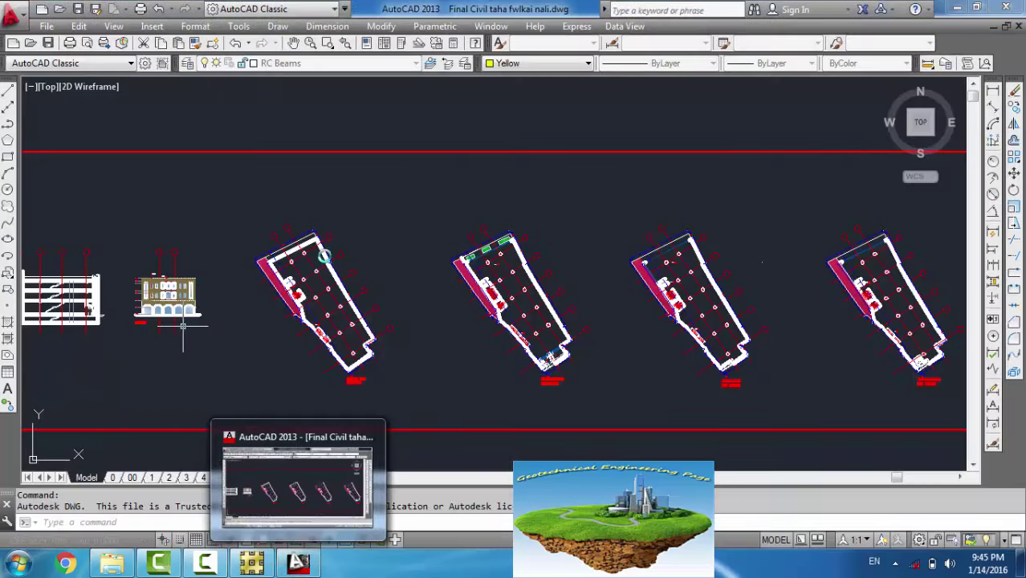
scroll(213, 199, down, 5)
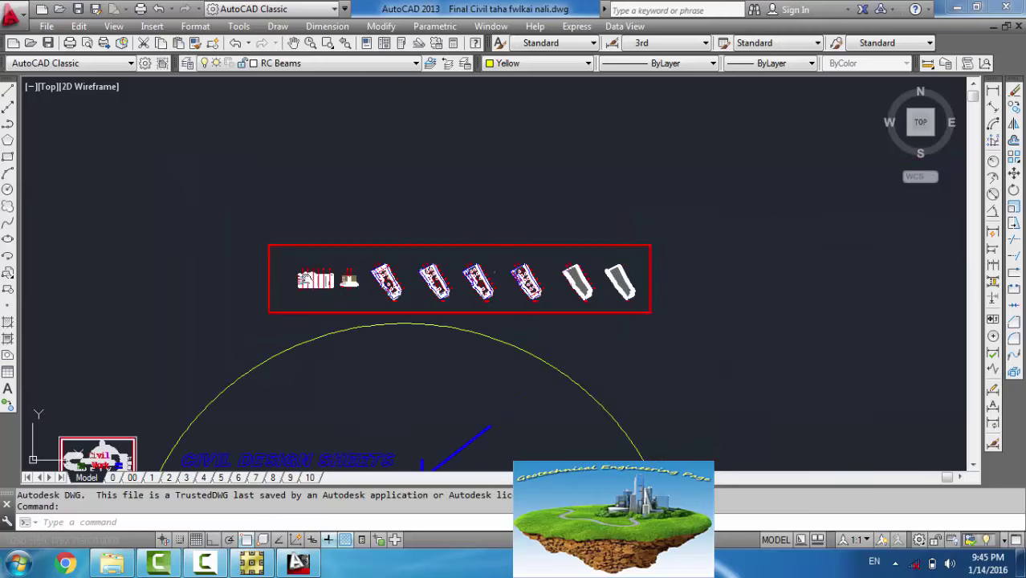
scroll(225, 327, down, 1)
middle_drag(226, 326, 224, 161)
scroll(202, 244, up, 5)
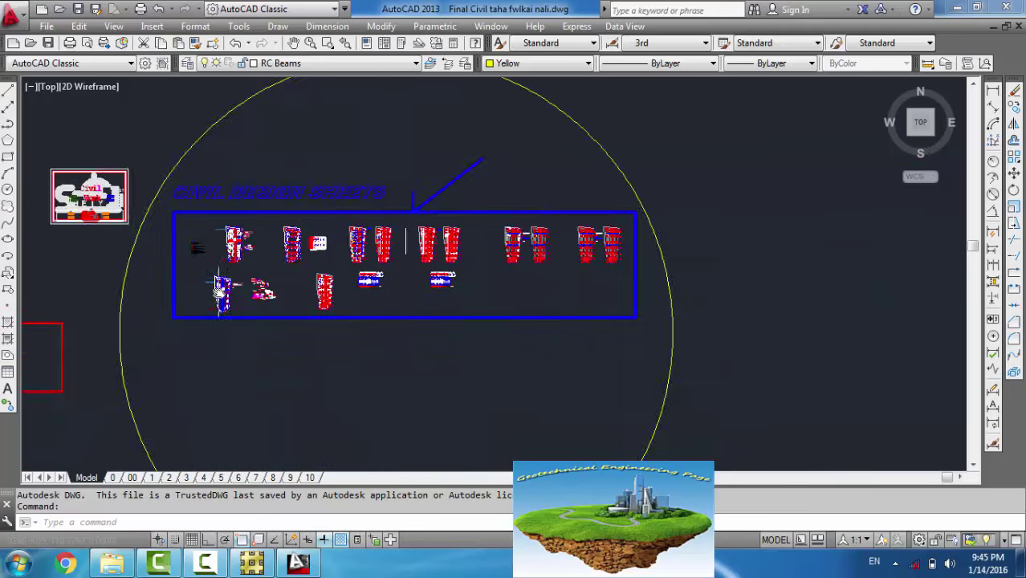
scroll(164, 225, up, 10)
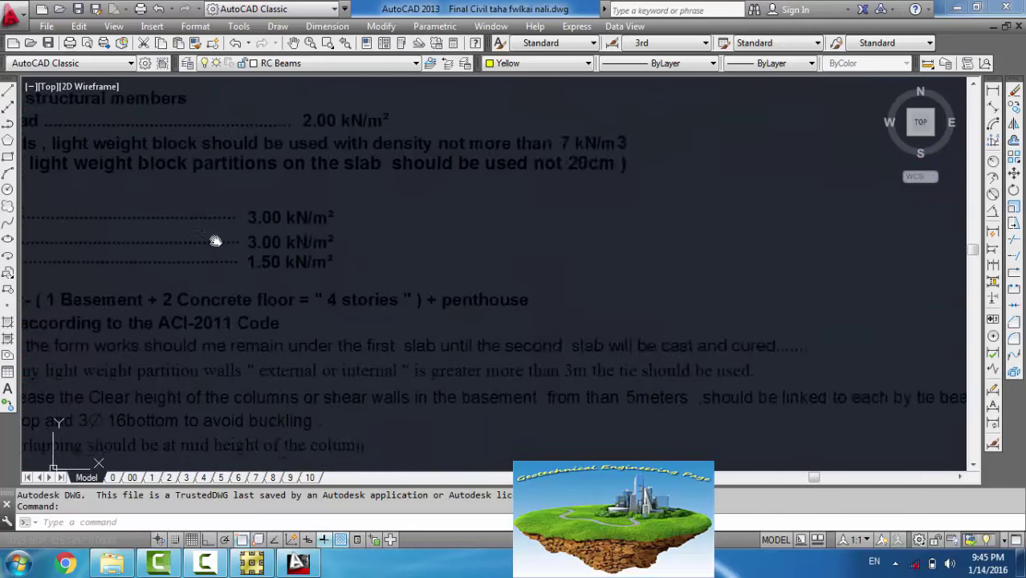
middle_drag(212, 236, 521, 267)
middle_drag(498, 187, 394, 314)
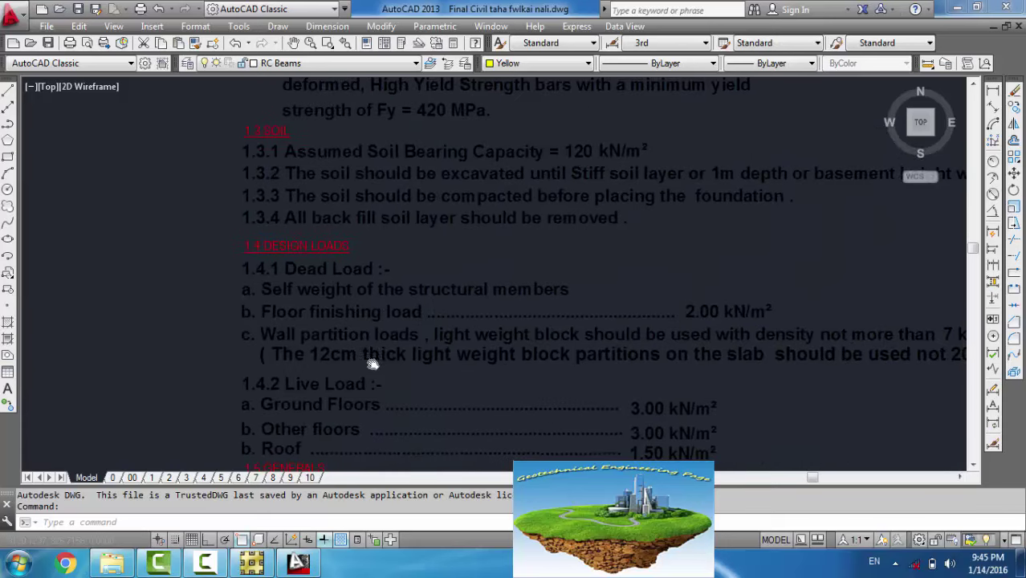
mouse_move(401, 245)
middle_down()
mouse_move(406, 384)
mouse_move(398, 378)
middle_up()
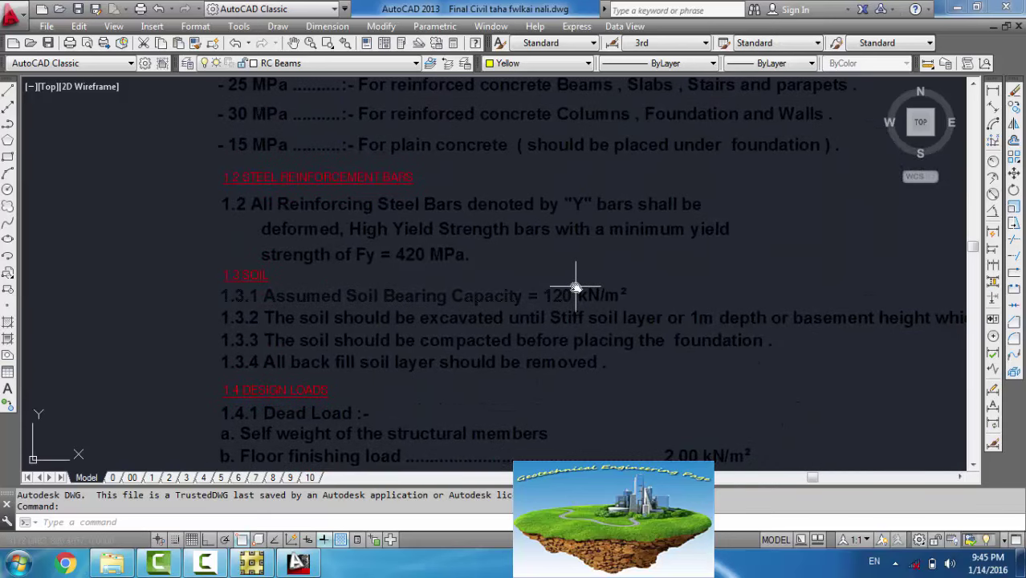
click(956, 7)
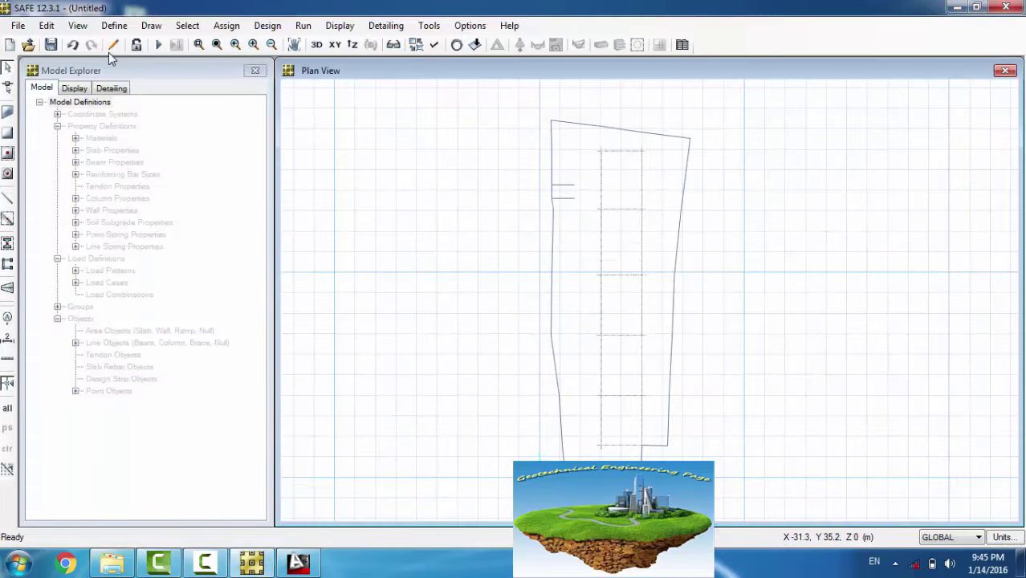
Step: Rename the concrete material MAT1 as fc24 and accept the material definitions
click(95, 173)
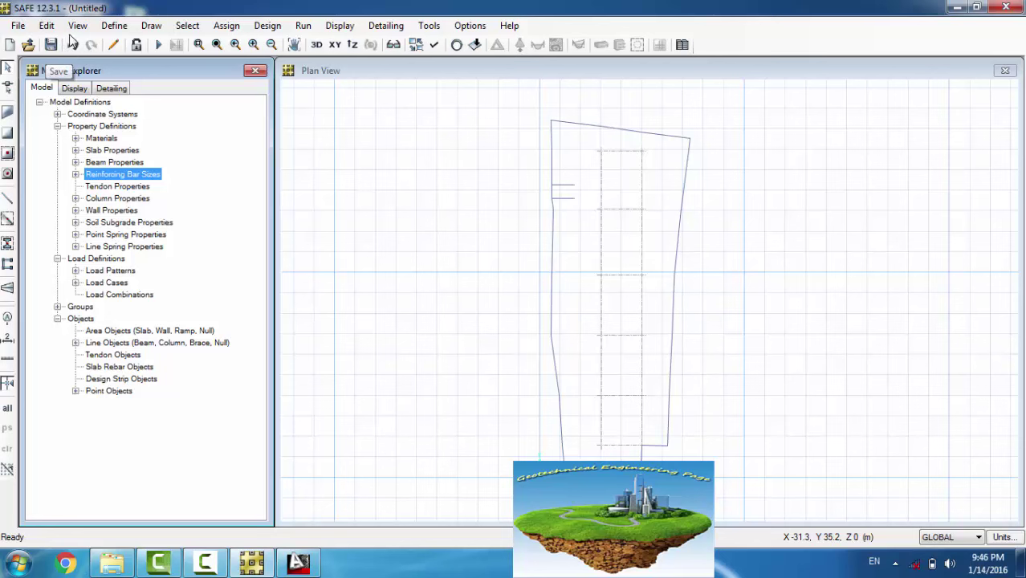
click(114, 26)
click(141, 38)
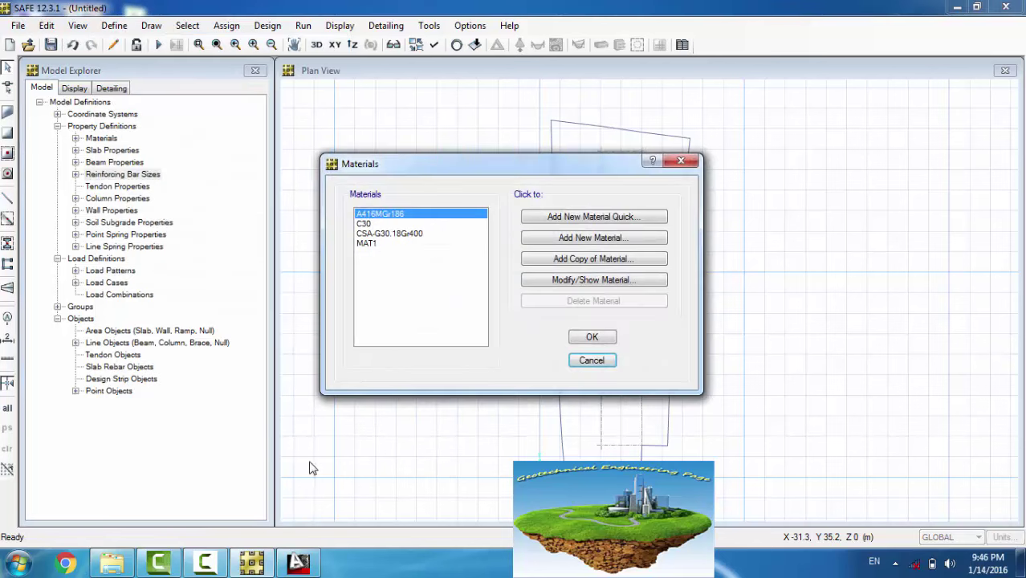
click(369, 244)
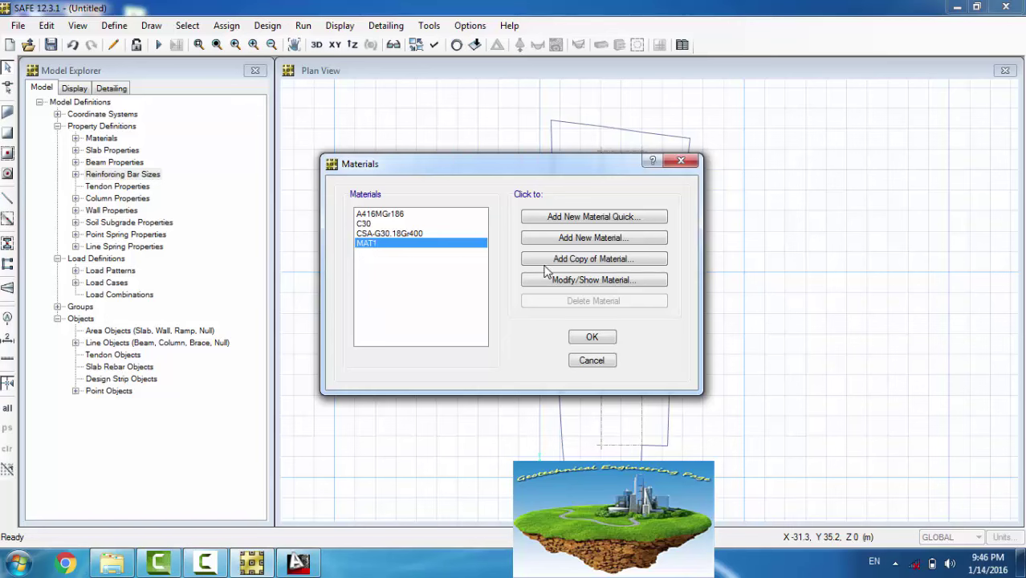
click(603, 280)
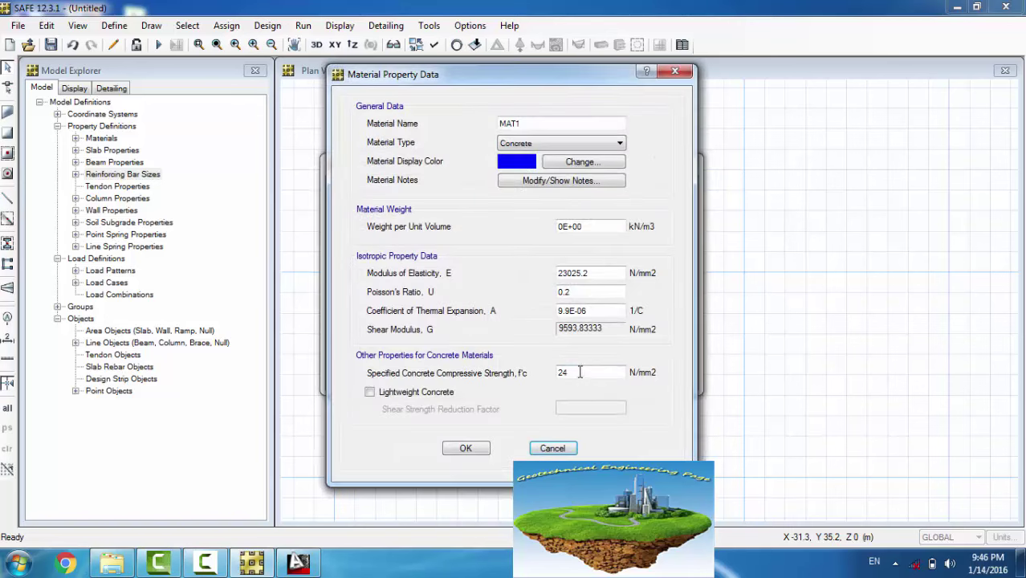
double_click(533, 124)
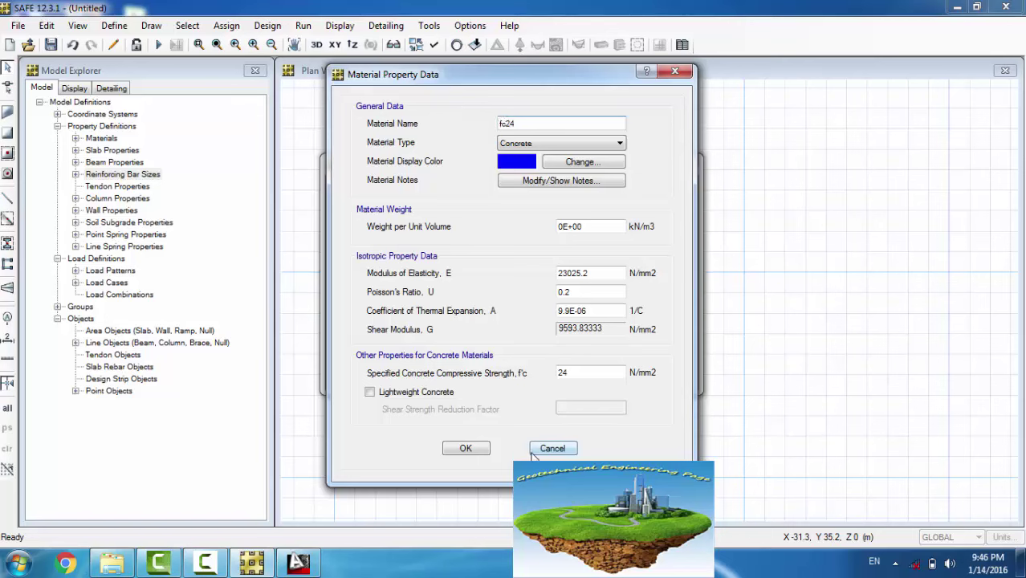
click(466, 449)
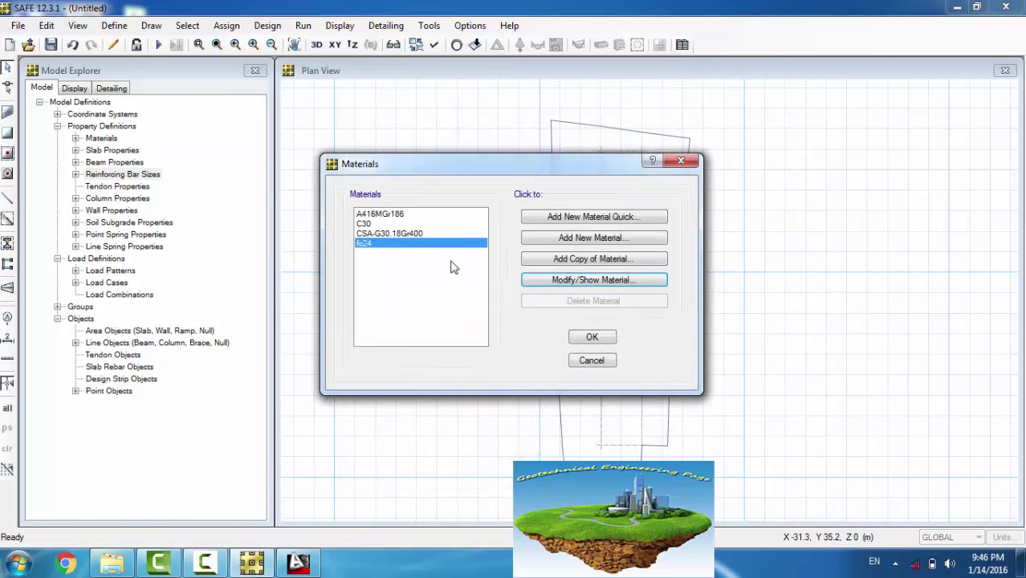
click(609, 343)
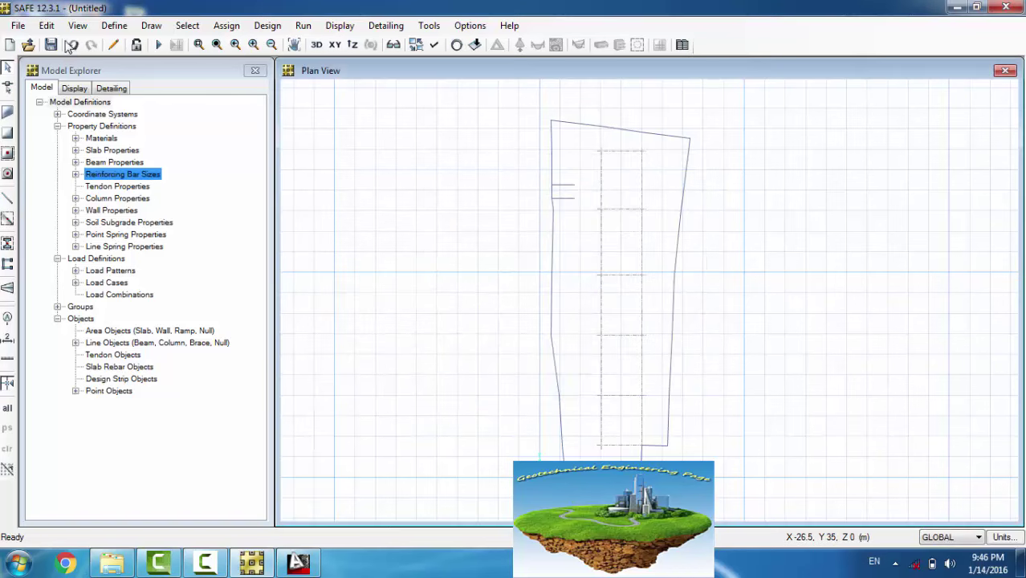
Step: Review the property data of the C30 concrete material without changing it
click(46, 25)
click(254, 123)
click(187, 25)
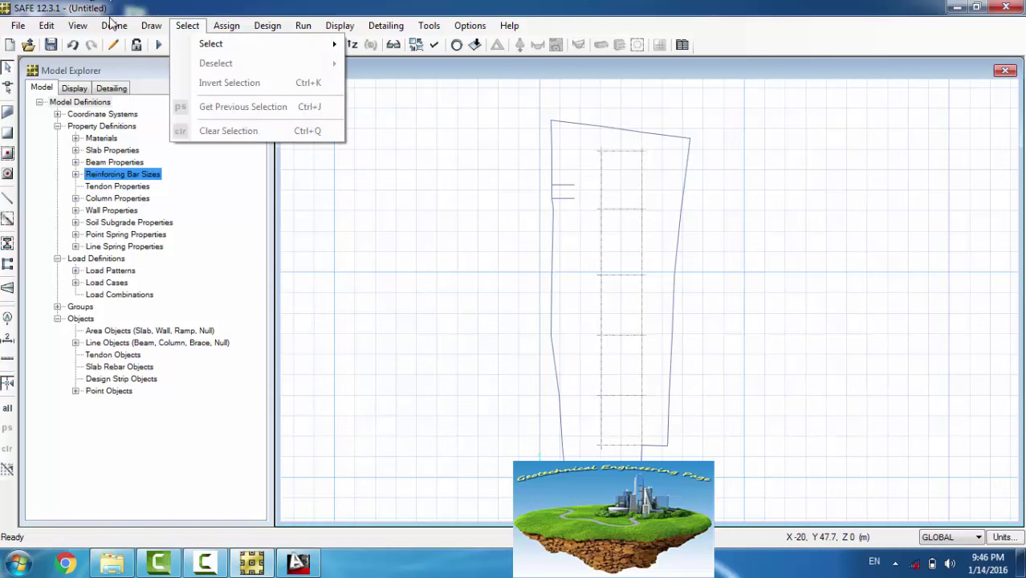
click(114, 25)
click(114, 25)
click(140, 39)
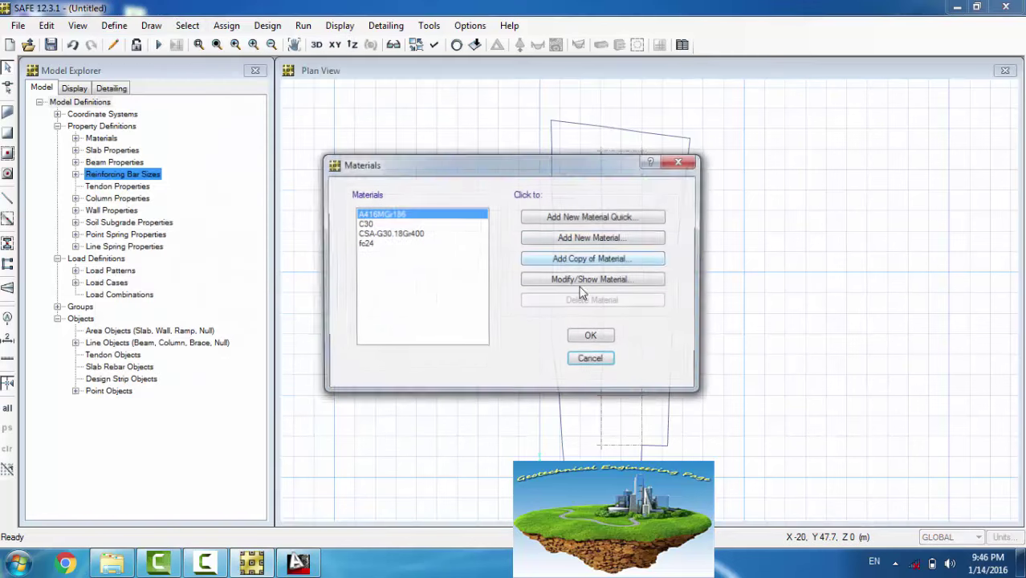
click(432, 225)
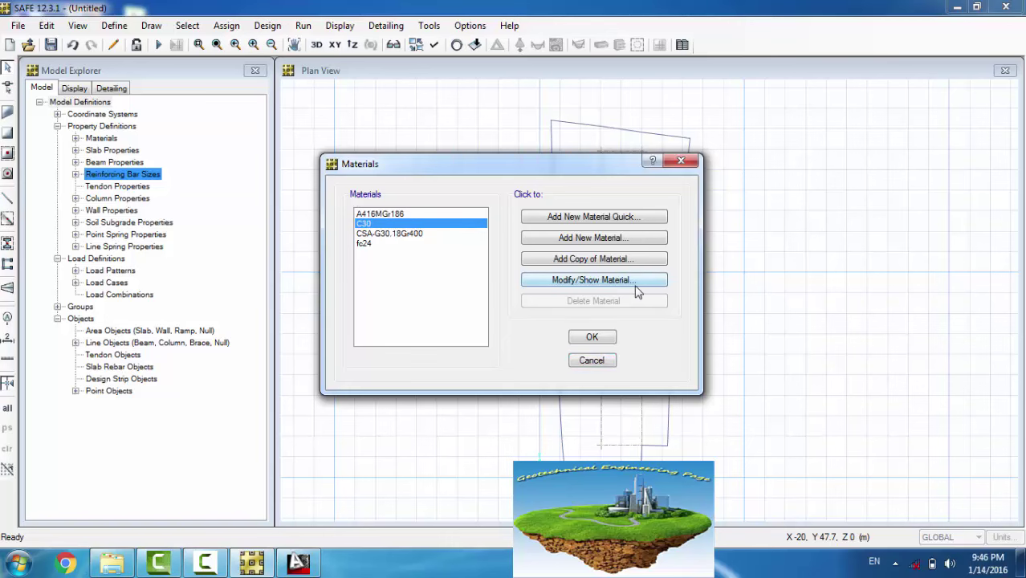
click(594, 279)
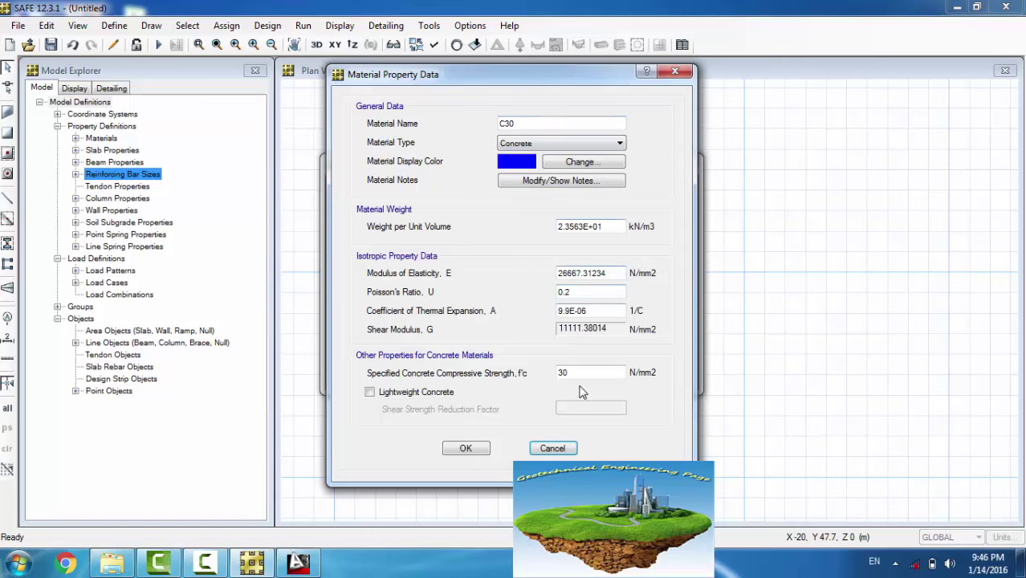
click(566, 448)
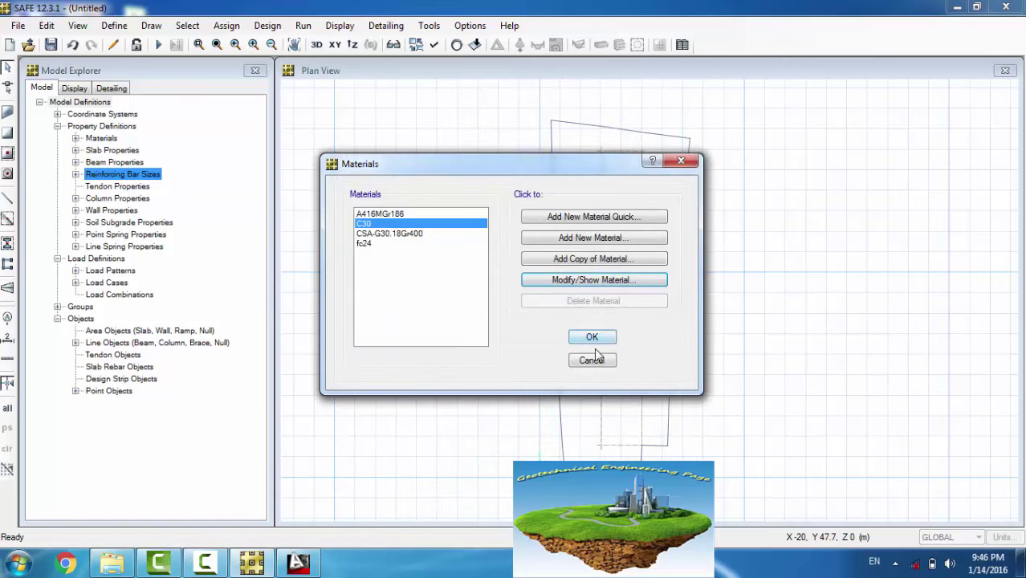
Step: Select the fc24 material, recheck the notes in the AutoCAD drawing, and close the material definitions in SAFE
click(395, 247)
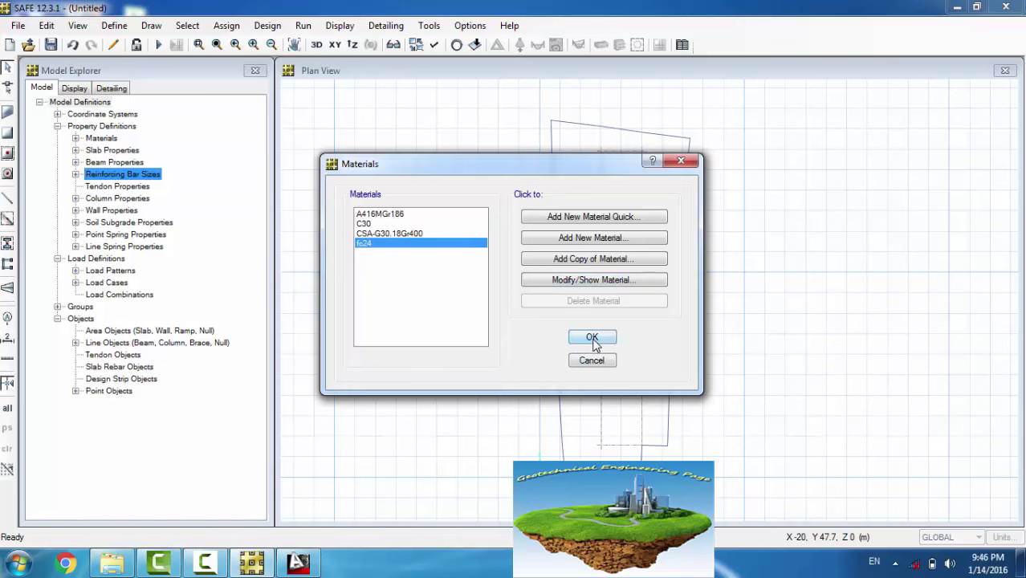
click(297, 561)
middle_drag(331, 212, 382, 360)
click(591, 338)
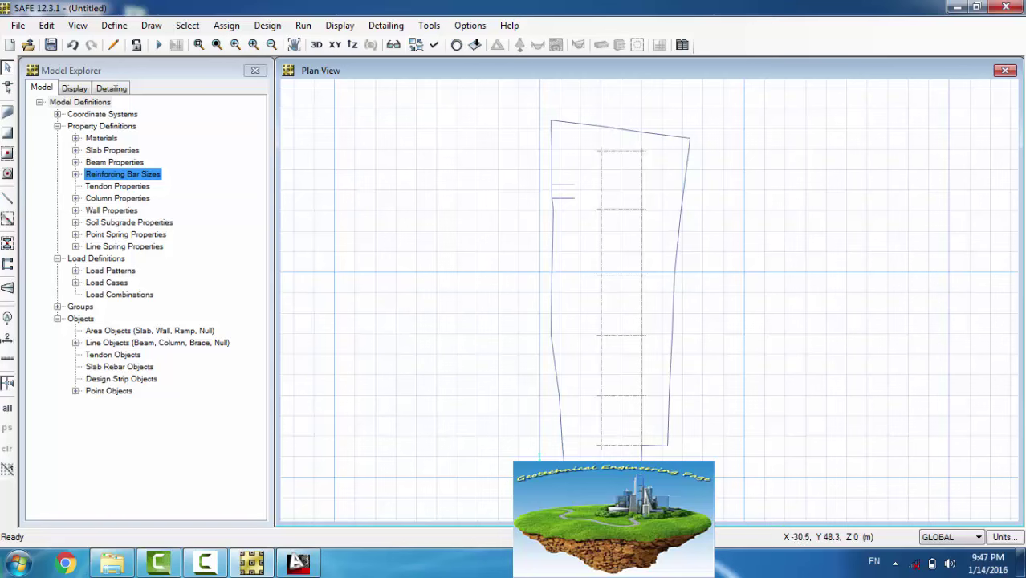
Step: Rename the slab property SLAB1 as mat and assign it the fc24 material
click(226, 25)
key(Escape)
click(114, 24)
click(134, 64)
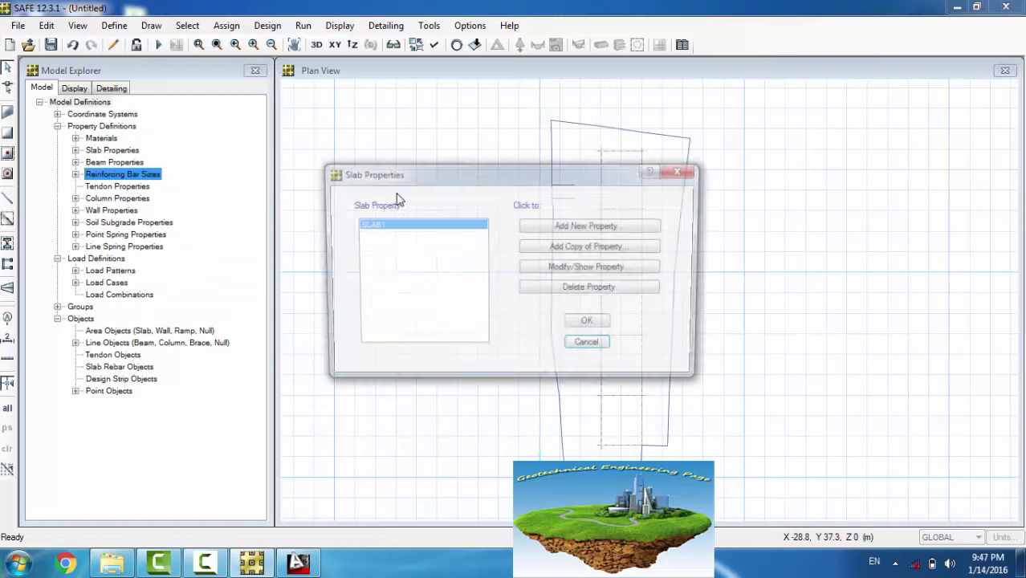
click(594, 268)
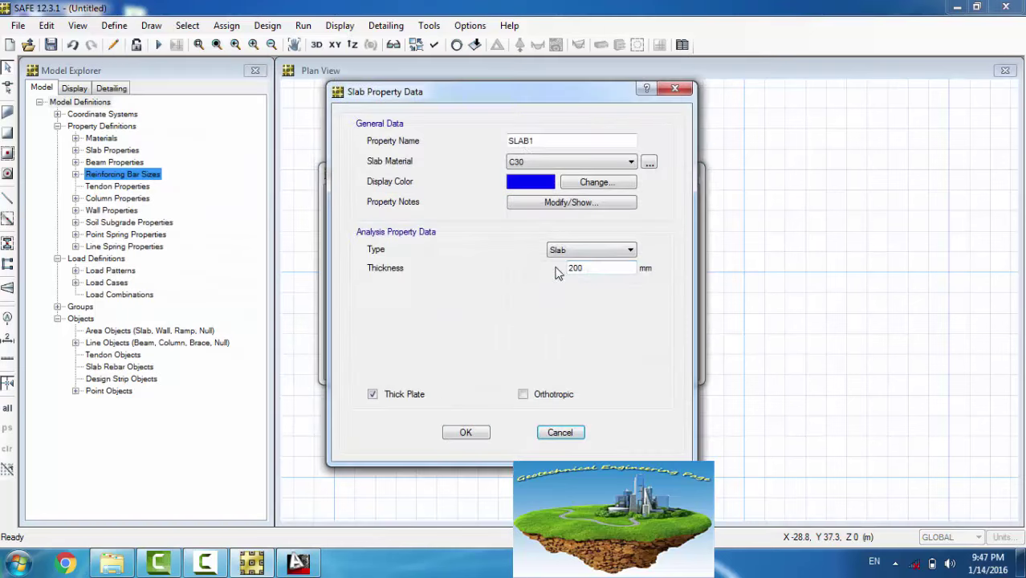
drag(557, 146, 353, 147)
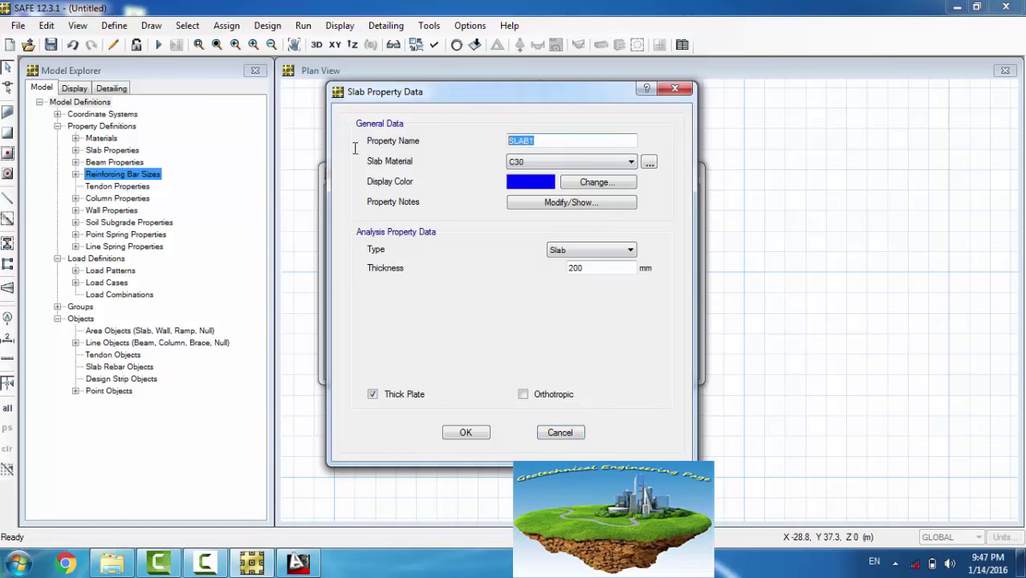
text(mat)
click(546, 162)
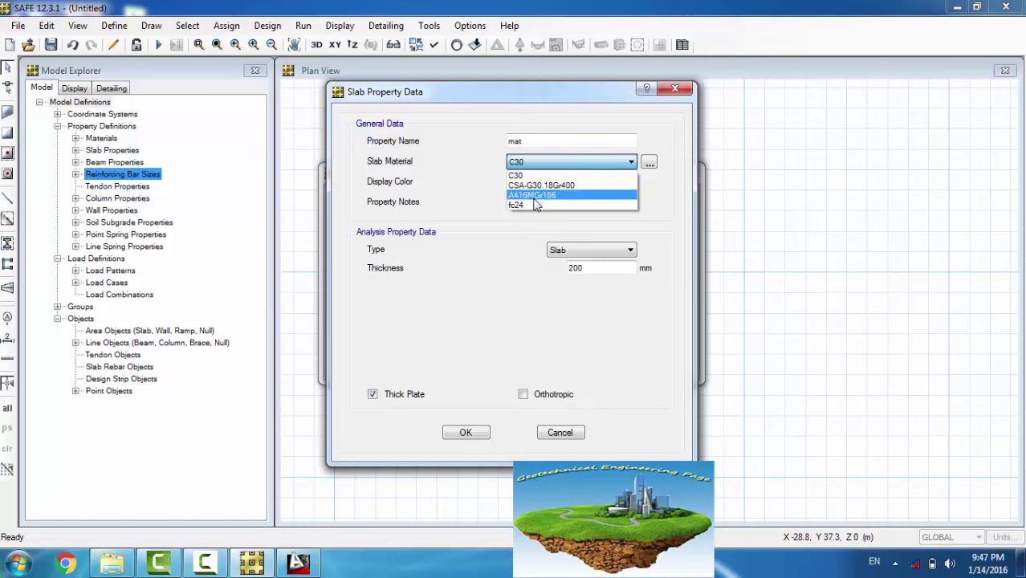
click(532, 206)
Step: Set the slab property's type to Mat and its thickness to 500 mm, and accept the slab properties
click(600, 250)
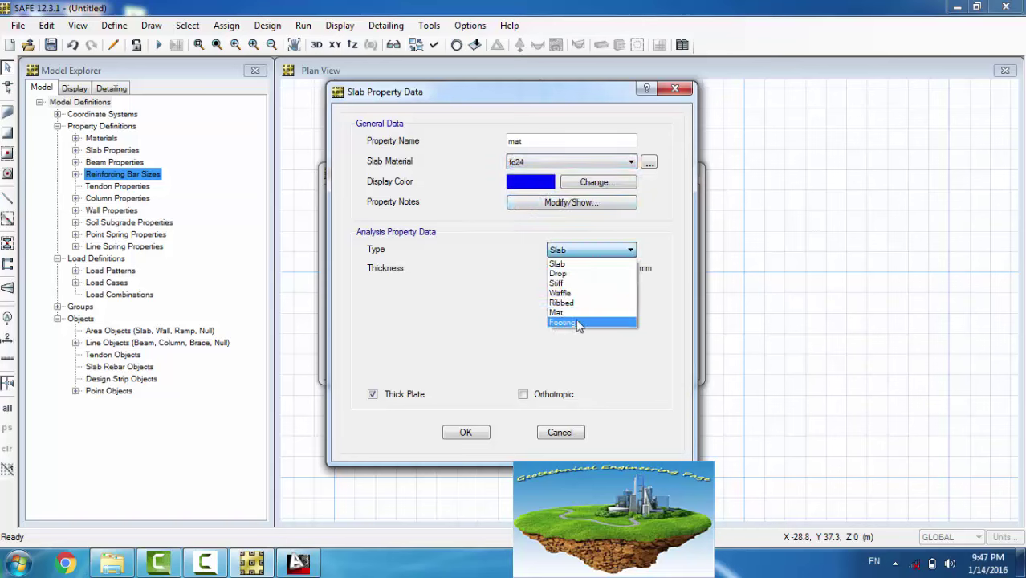
click(576, 322)
click(582, 254)
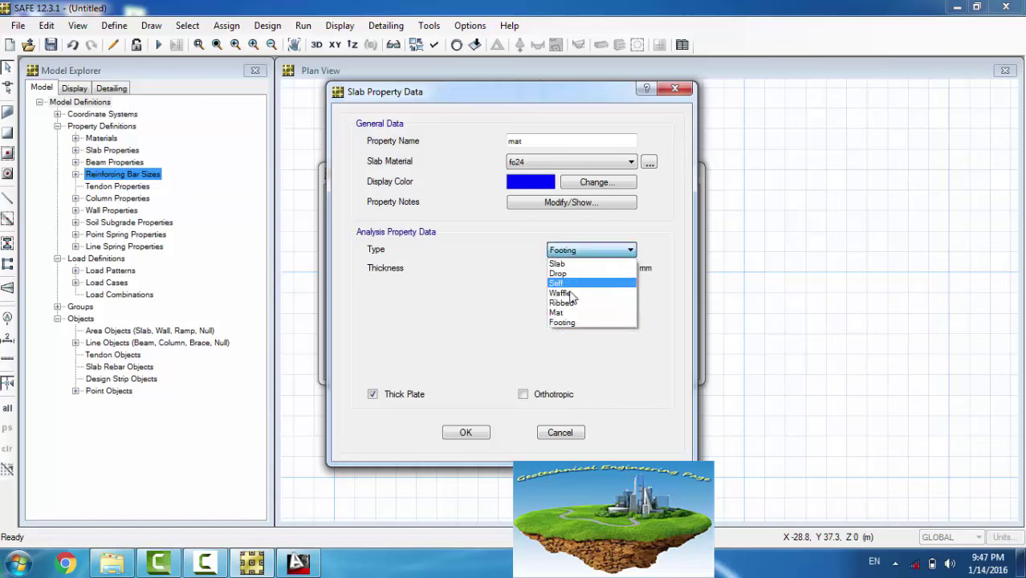
click(570, 310)
click(584, 270)
double_click(557, 270)
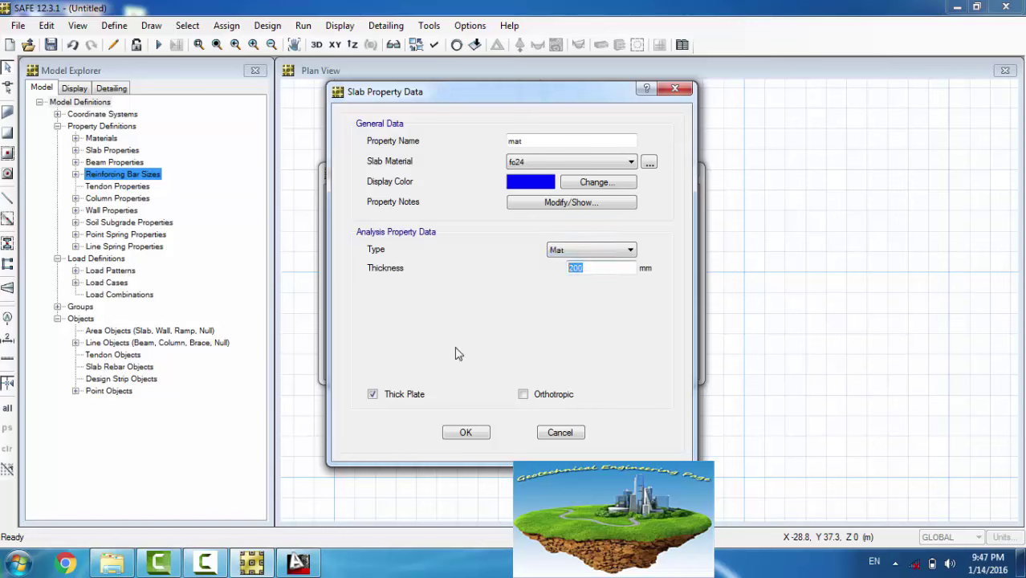
text(500)
click(450, 432)
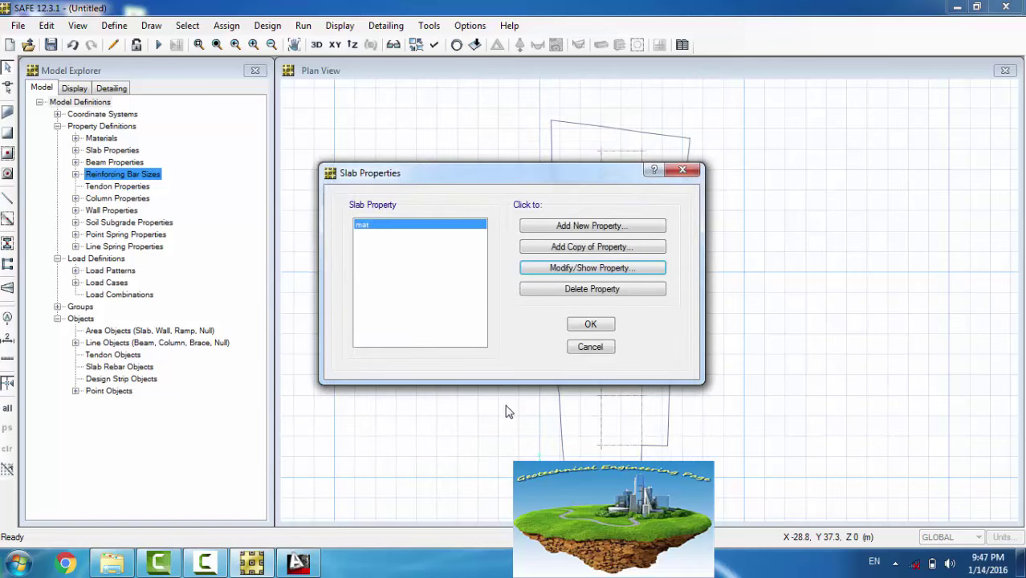
click(595, 323)
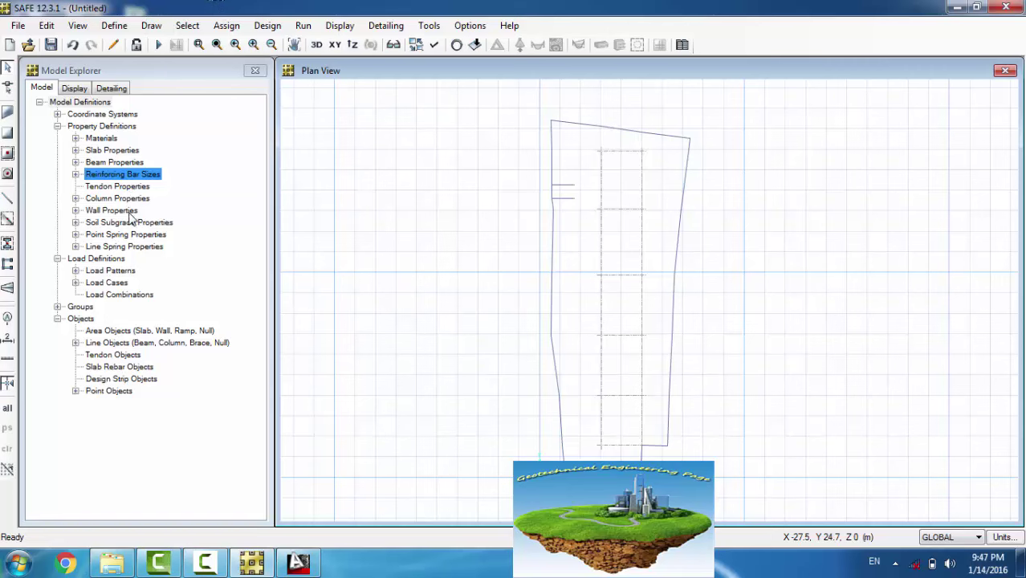
Step: Open the property data of soil subgrade property SOIL1 and bring up the Calculator over it
click(112, 25)
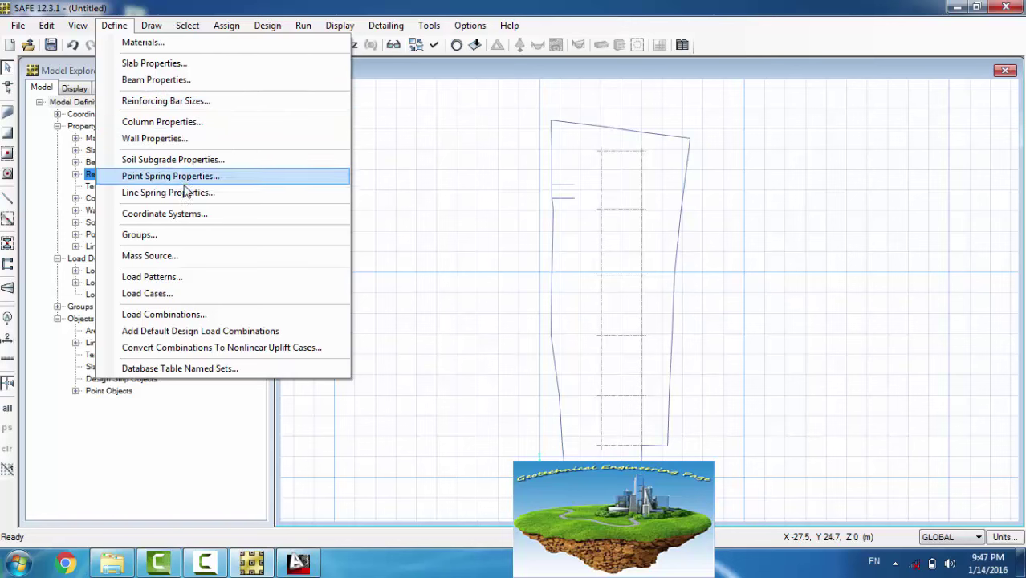
click(185, 160)
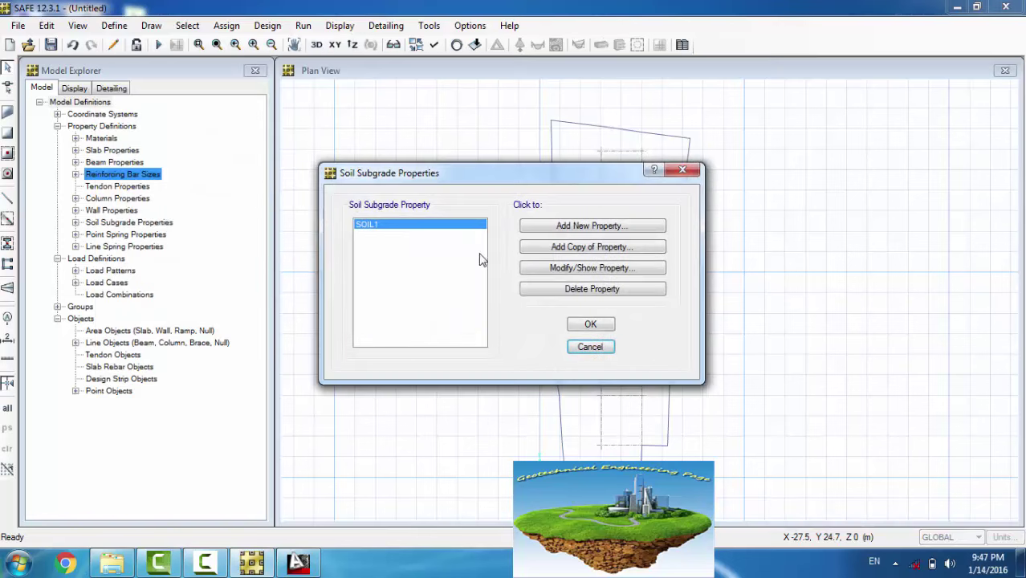
click(594, 270)
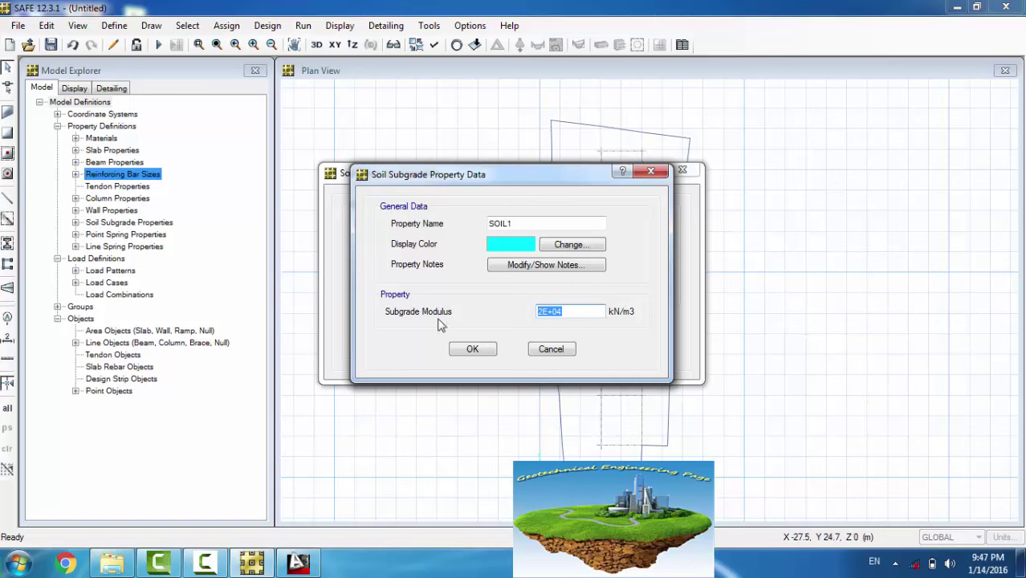
click(3, 561)
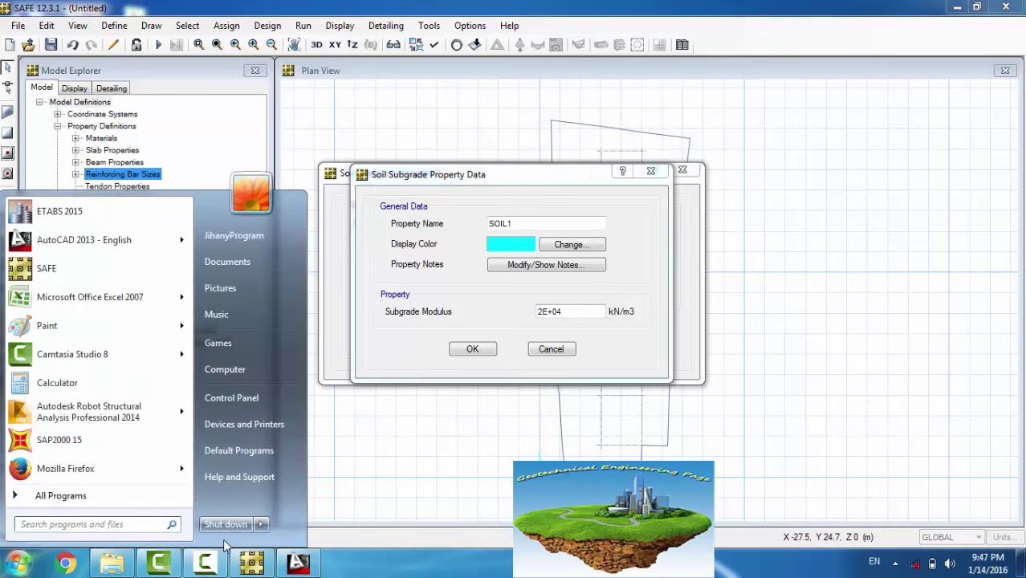
click(65, 383)
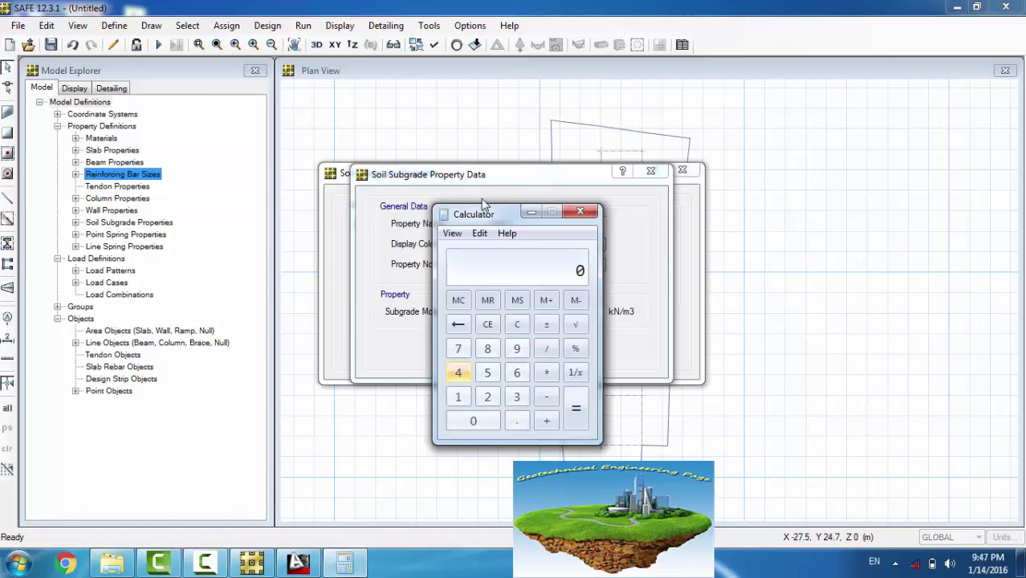
drag(500, 216, 483, 204)
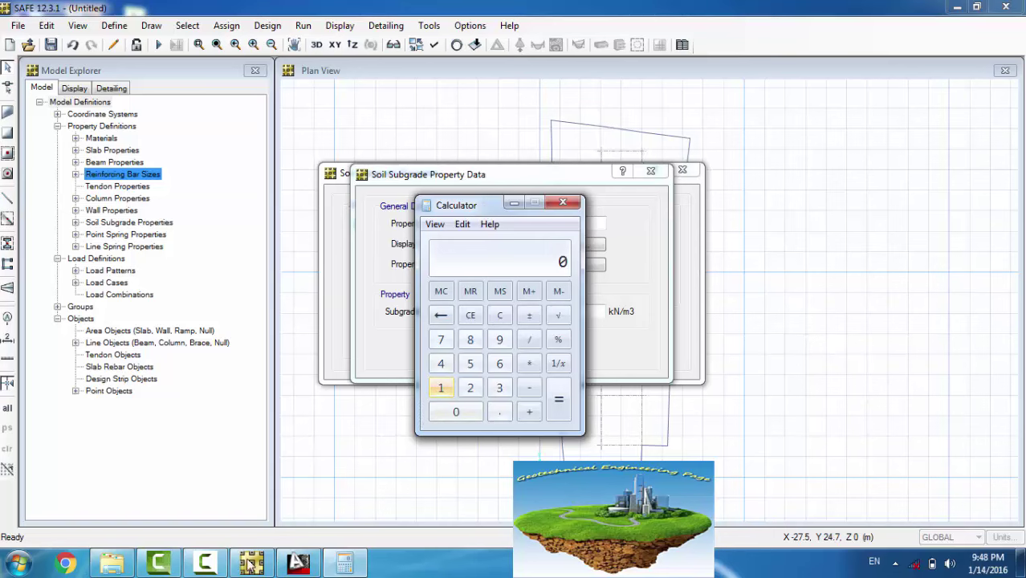
click(205, 562)
click(215, 564)
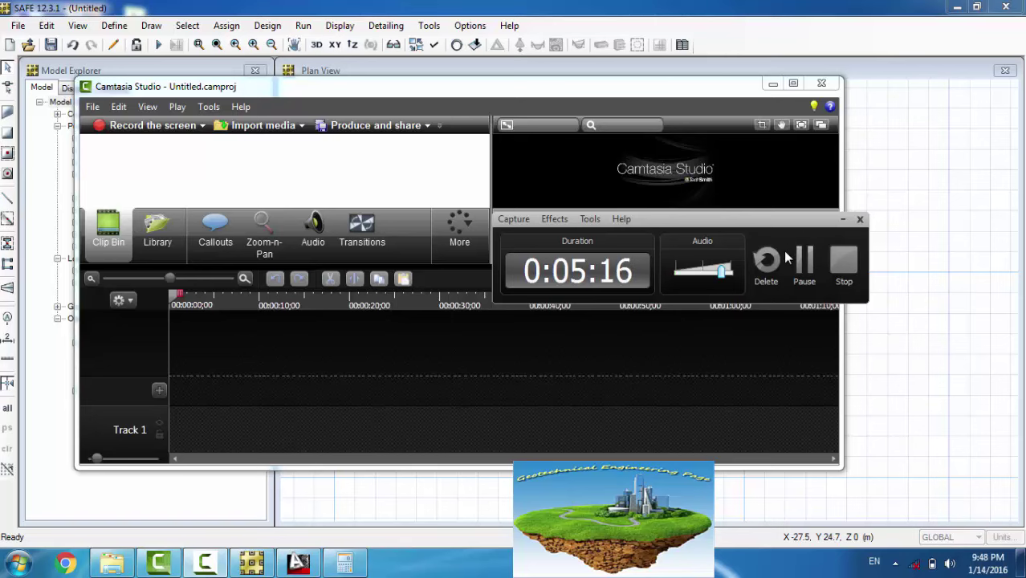
click(803, 261)
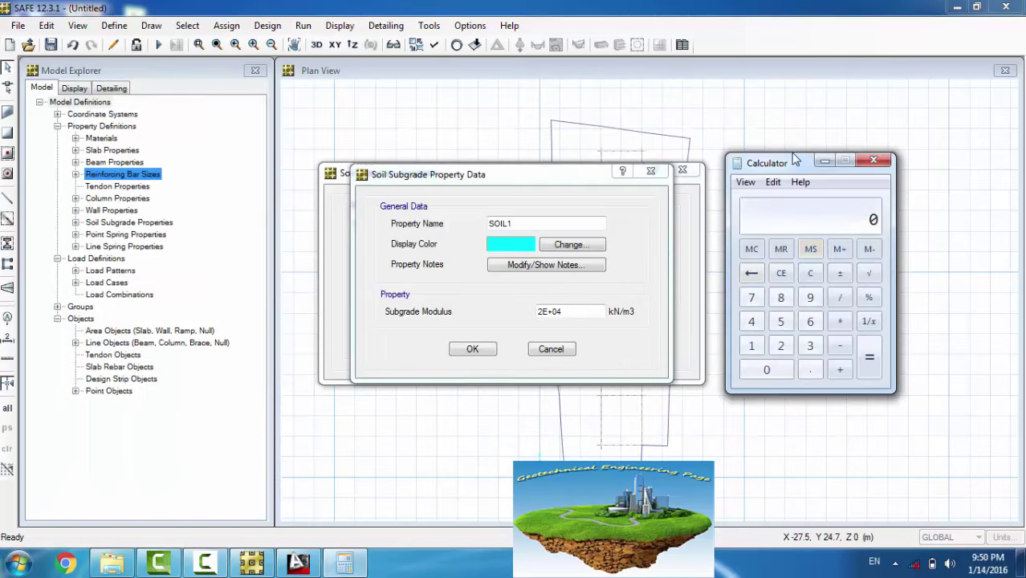
Step: Calculate the subgrade modulus in the Calculator as 120 × 40 × 3
click(752, 346)
click(780, 346)
click(767, 370)
click(839, 322)
click(752, 322)
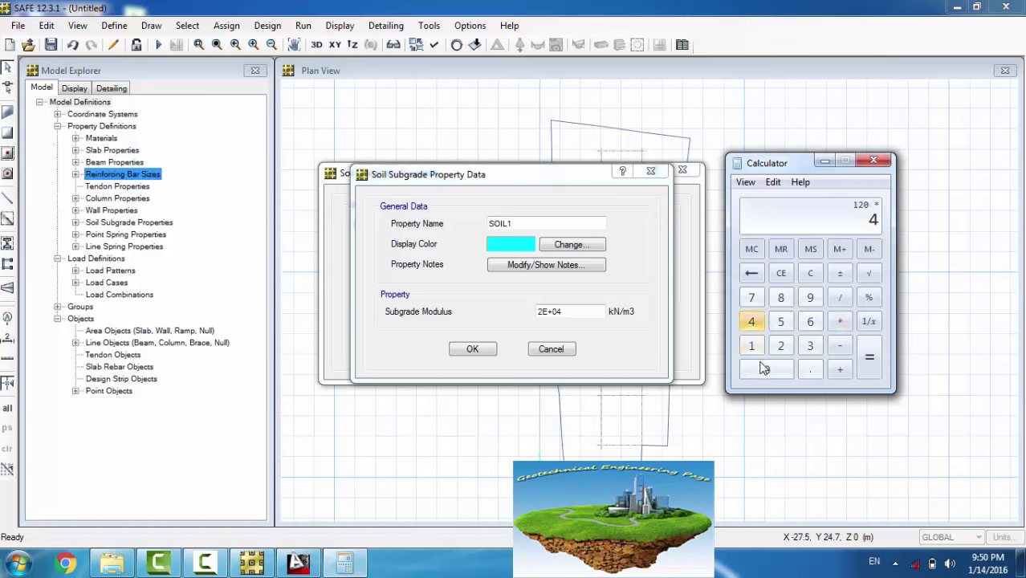
click(764, 369)
click(839, 322)
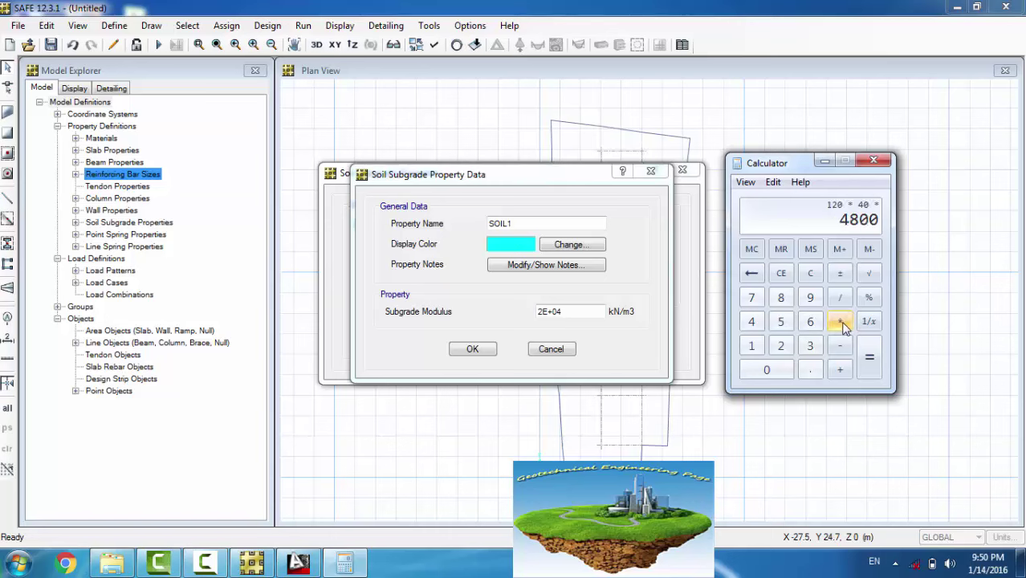
click(809, 347)
click(868, 358)
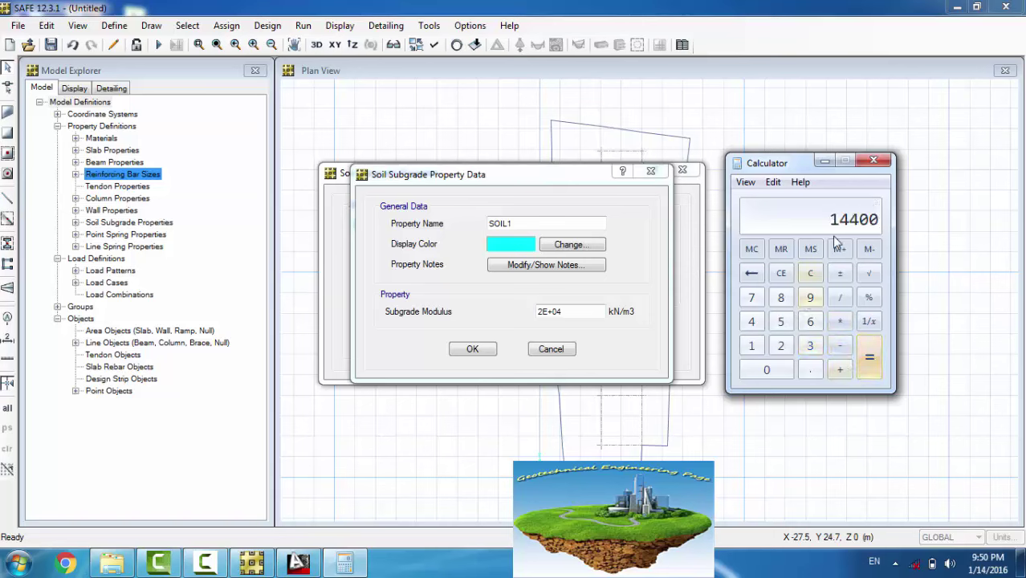
Step: Set the subgrade modulus of SOIL1 to 14400 kN/m3 and accept the soil subgrade properties
double_click(581, 312)
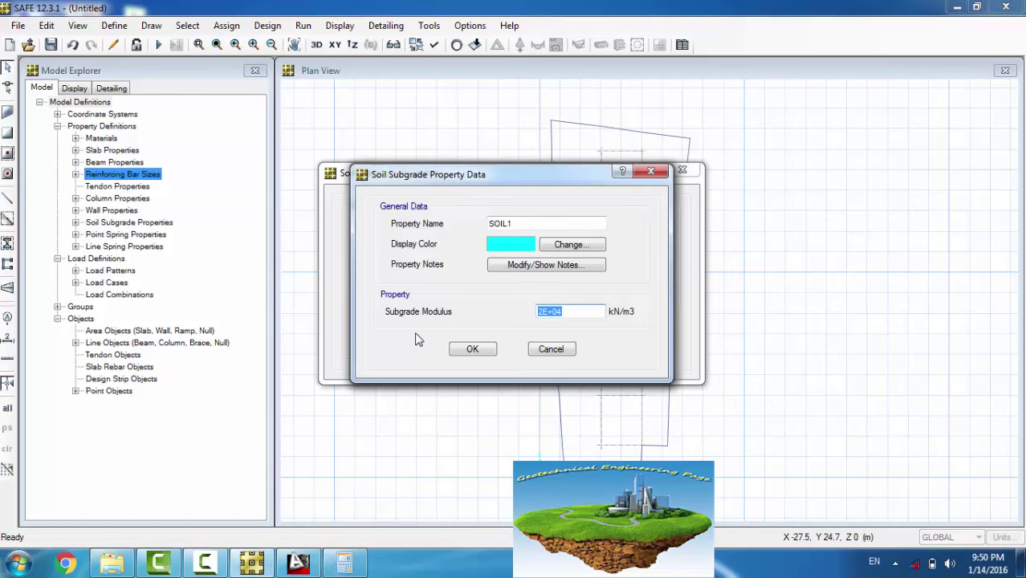
text(14400)
click(472, 349)
click(585, 326)
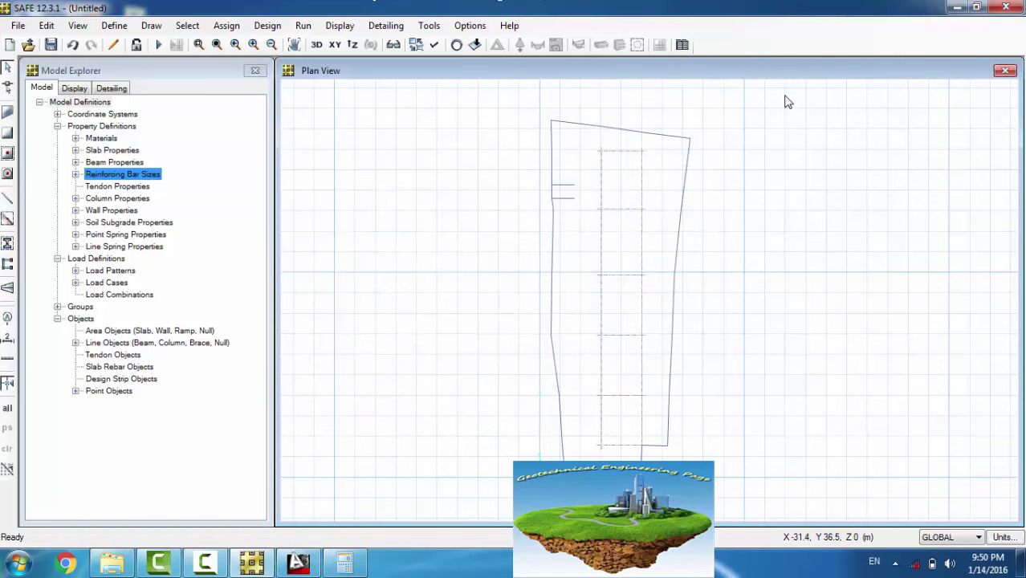
Step: Start a slab area with the mat property and trace the imported footing outline along its upper edge and down its right side
click(7, 113)
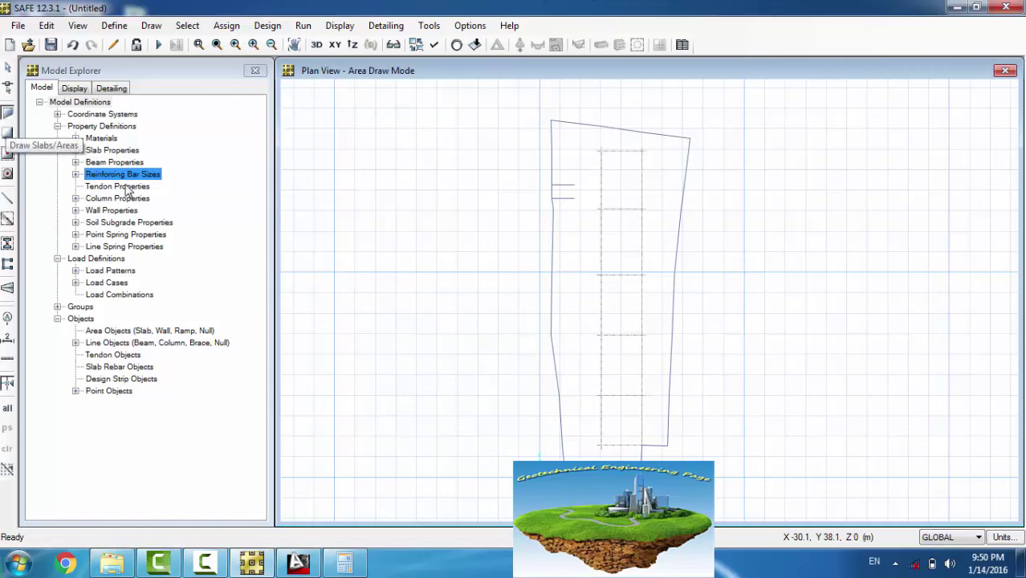
drag(927, 99, 911, 100)
click(550, 121)
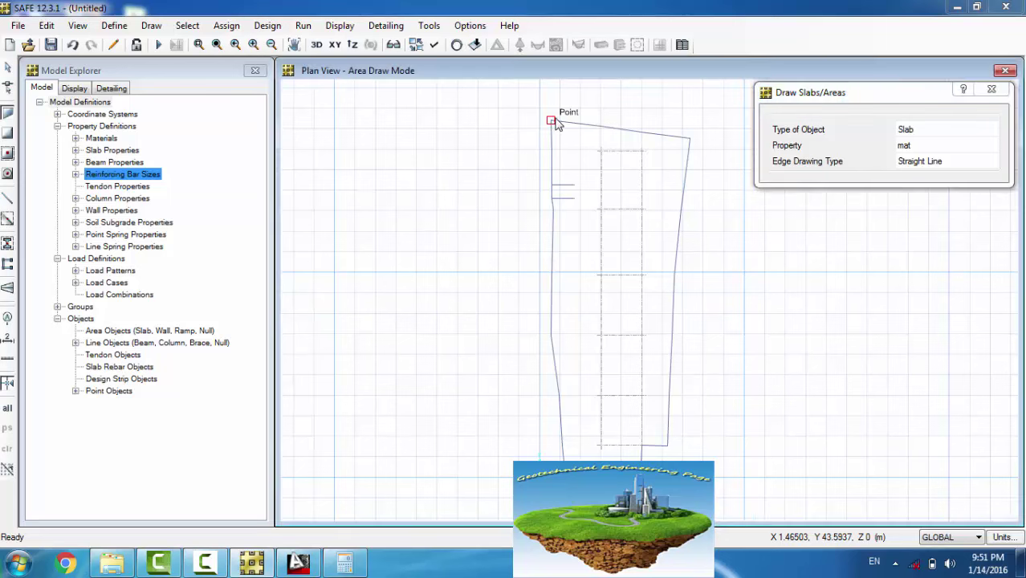
click(552, 121)
click(690, 140)
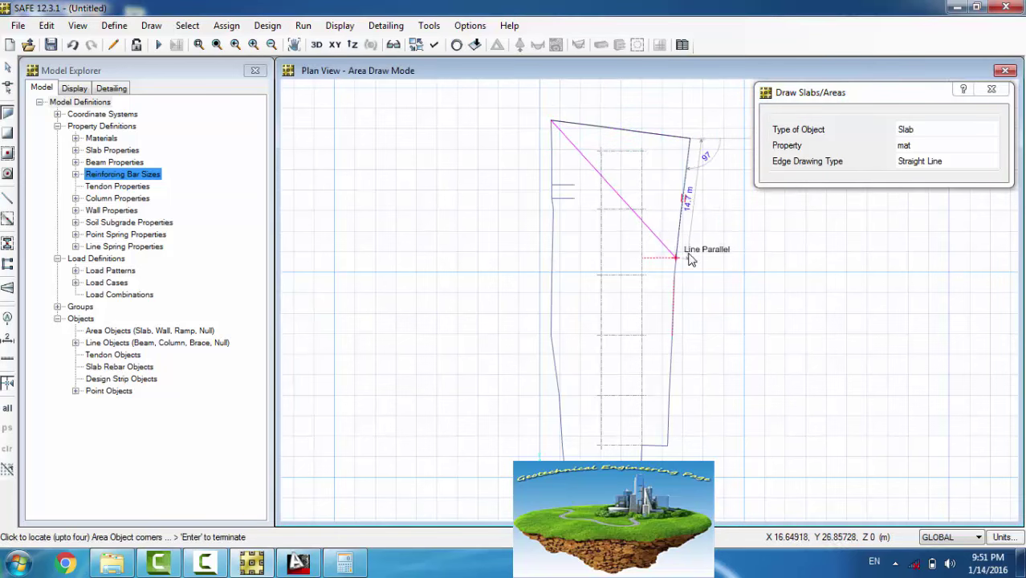
scroll(690, 257, up, 2)
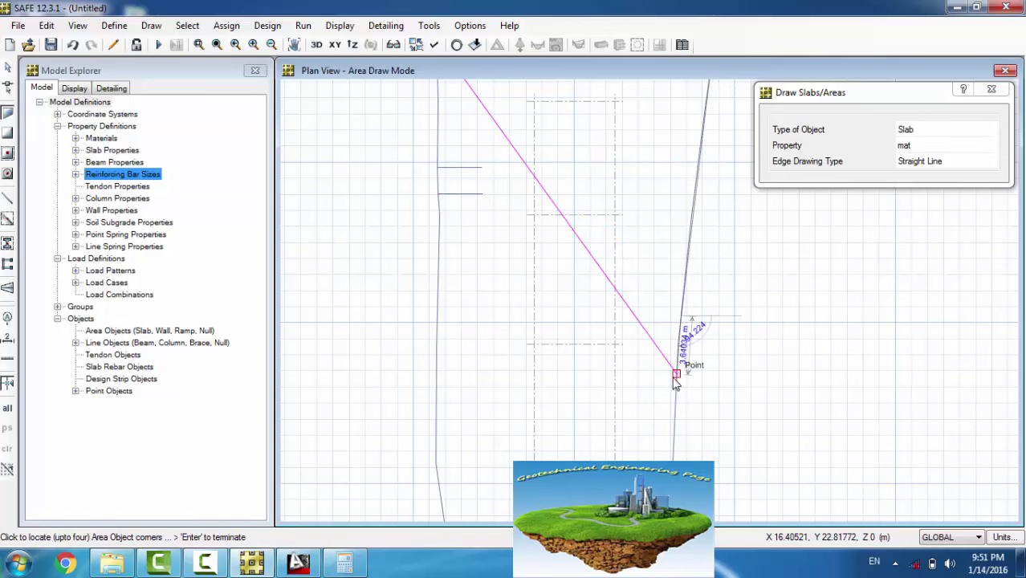
middle_drag(679, 377, 661, 205)
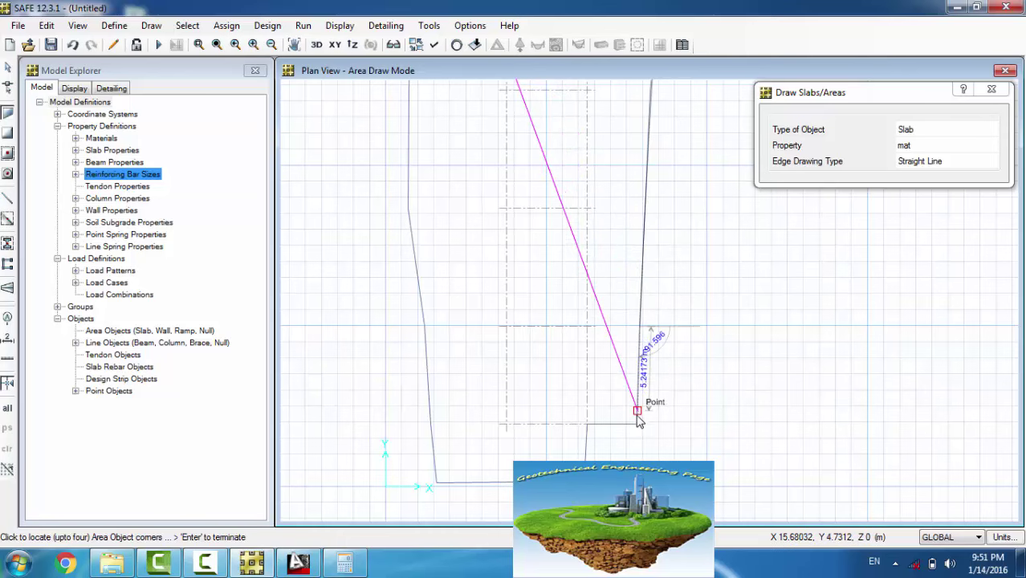
Step: Continue the slab outline around the stepped lower end and up the footing's left side to the two short lines
click(590, 433)
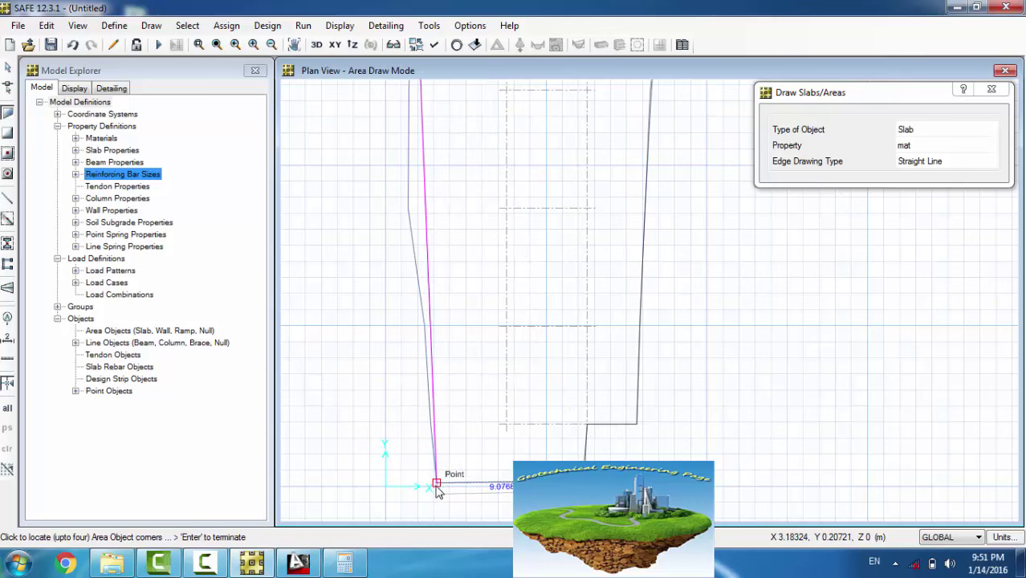
click(431, 440)
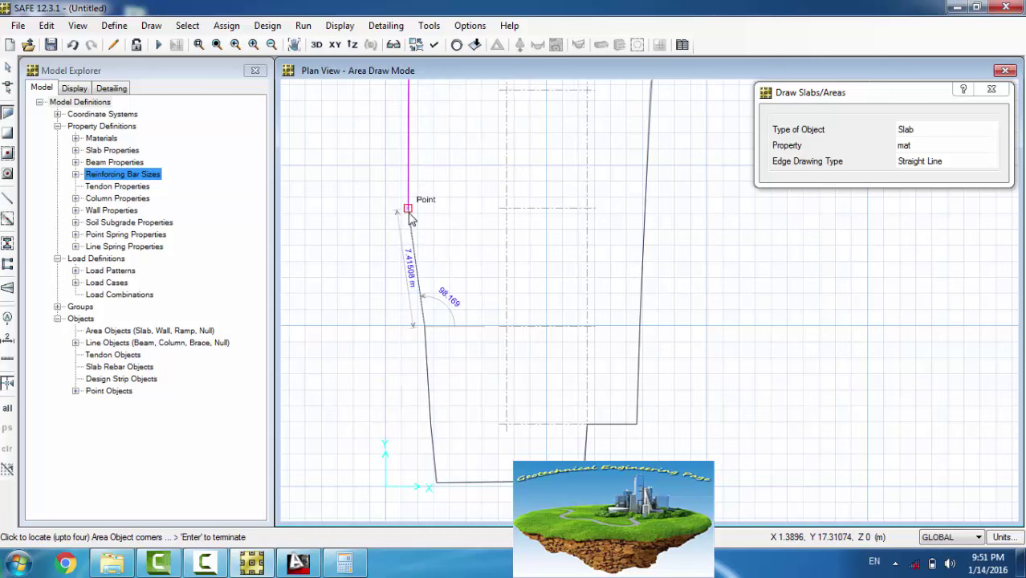
middle_drag(414, 202, 418, 333)
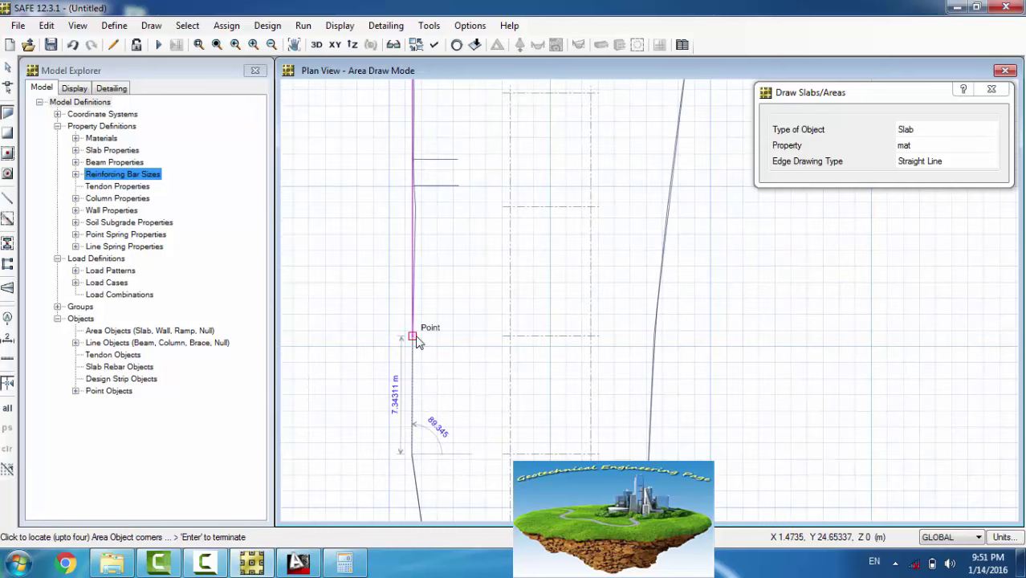
click(416, 338)
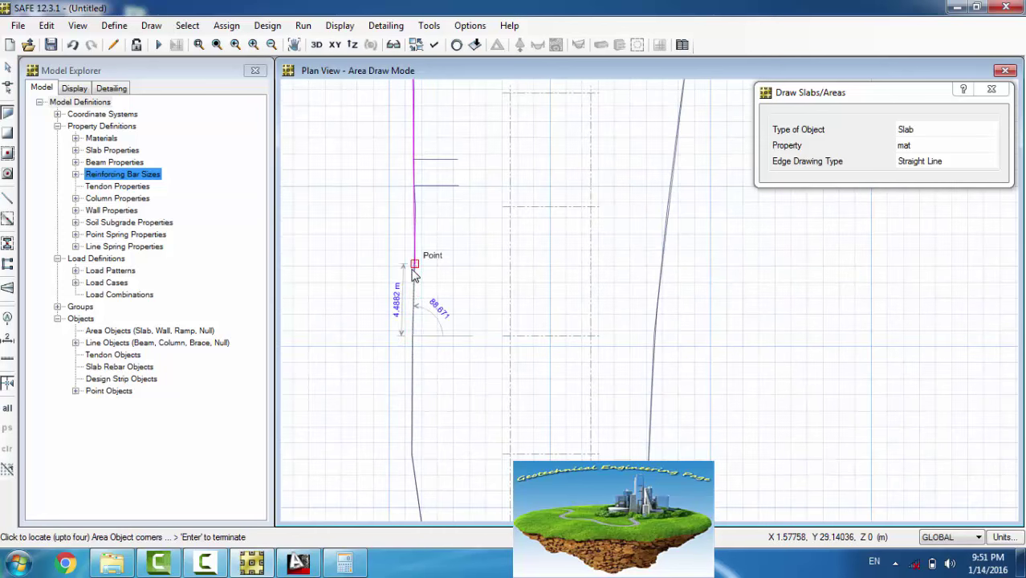
click(414, 271)
click(414, 207)
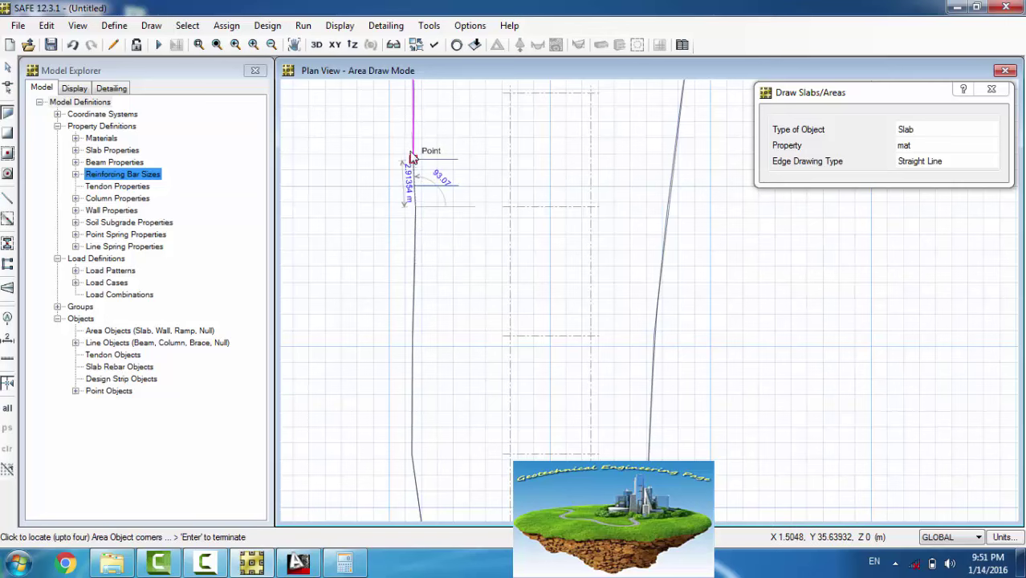
click(413, 149)
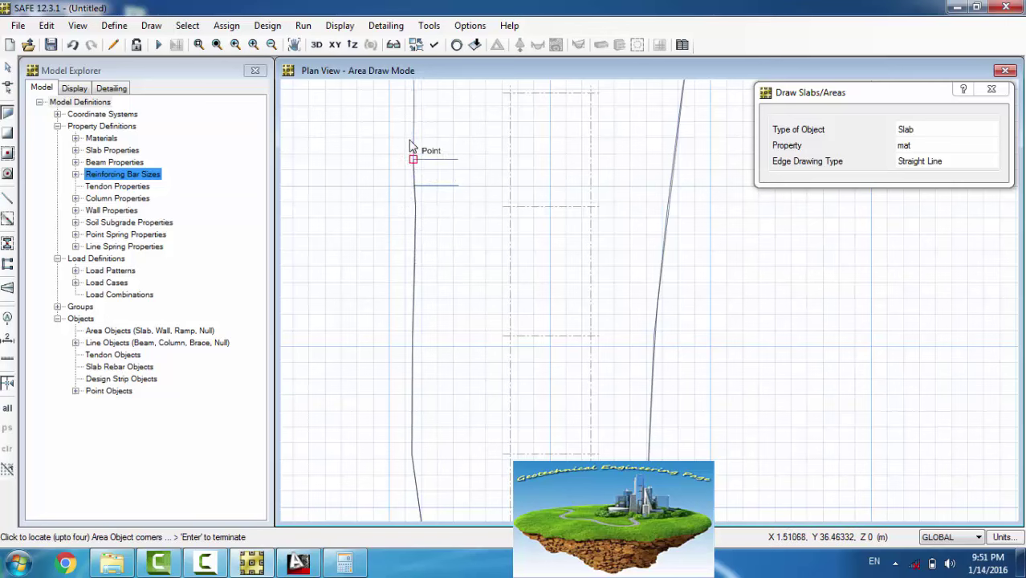
Step: Complete the mat slab outline at its starting upper-left corner and leave the area drawing mode
middle_drag(415, 98, 416, 339)
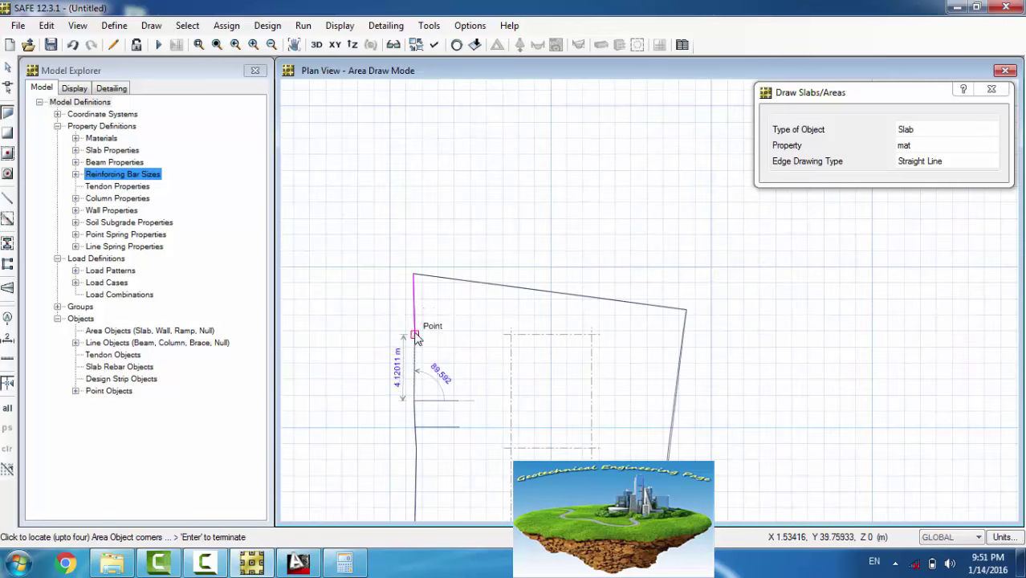
double_click(414, 276)
right_click(414, 276)
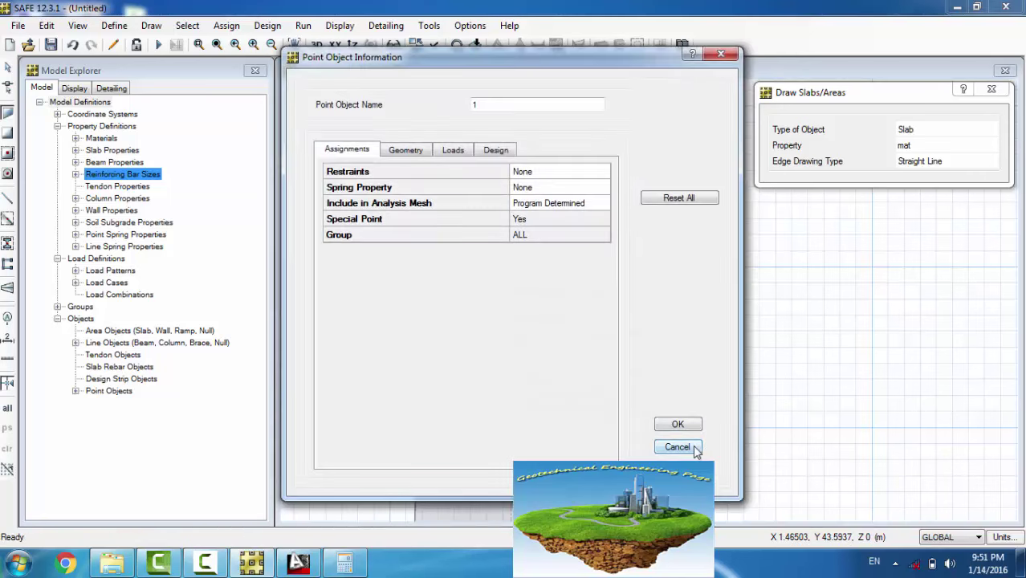
click(671, 434)
middle_drag(655, 355, 630, 158)
scroll(630, 158, down, 2)
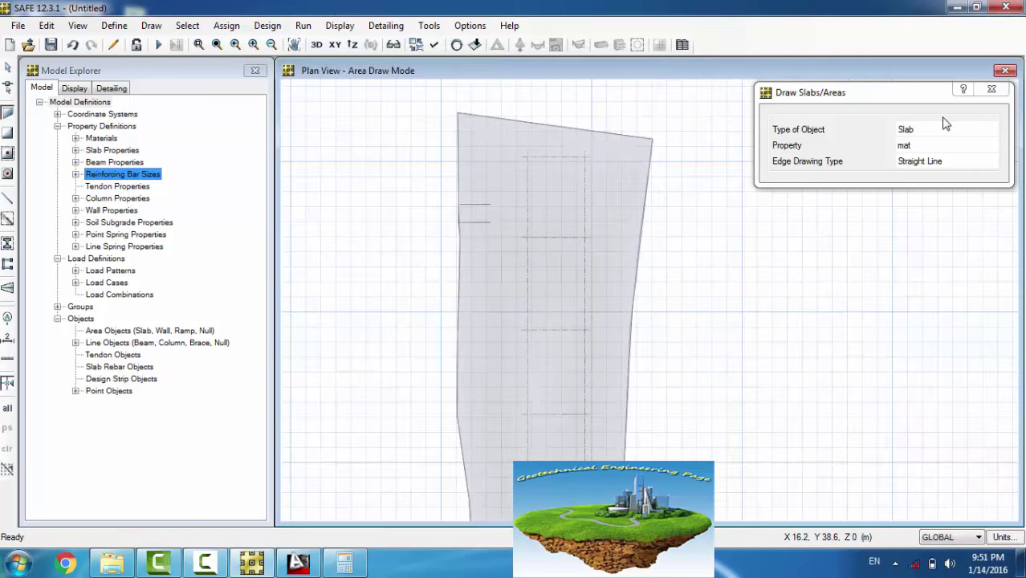
middle_drag(545, 289, 517, 237)
click(480, 231)
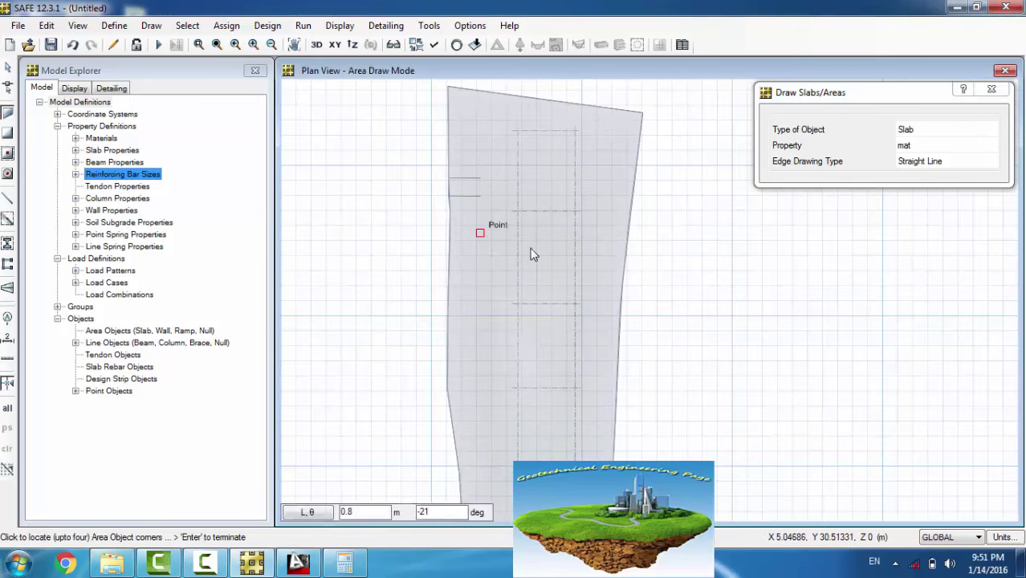
key(Escape)
Step: Review the drawn slab's object information and its assigned mat property data without changing them
click(486, 230)
right_click(486, 230)
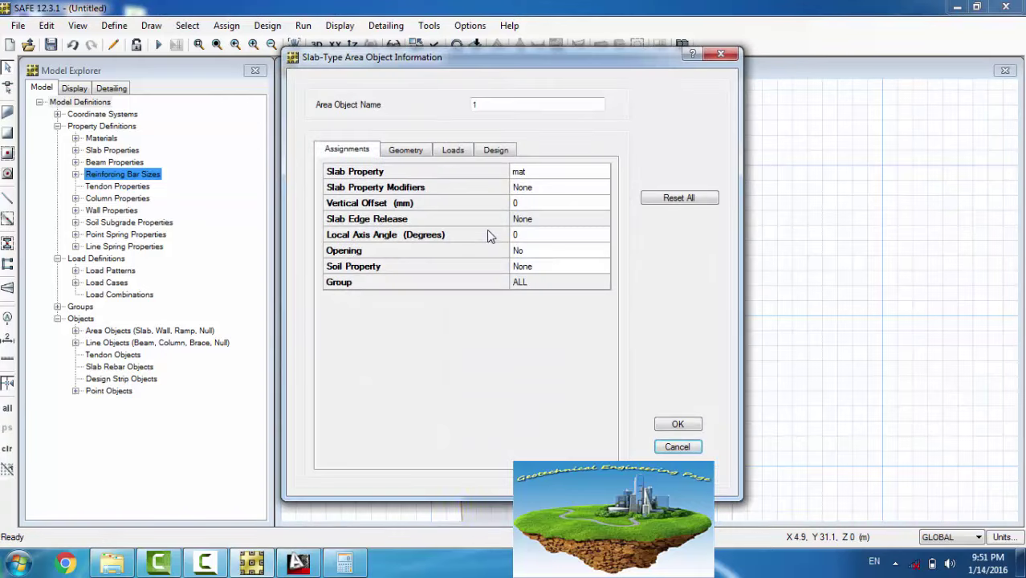
click(536, 175)
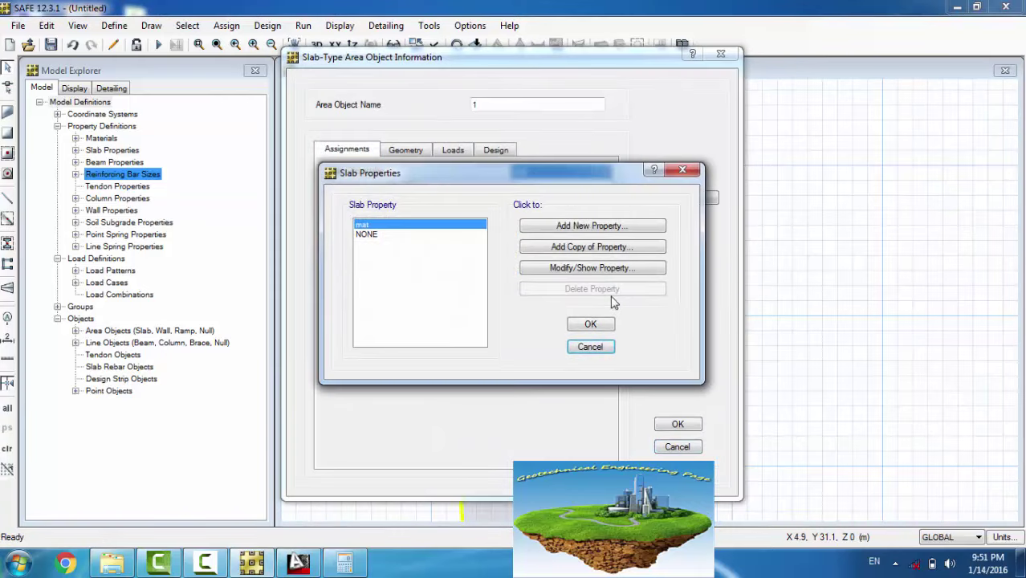
click(597, 268)
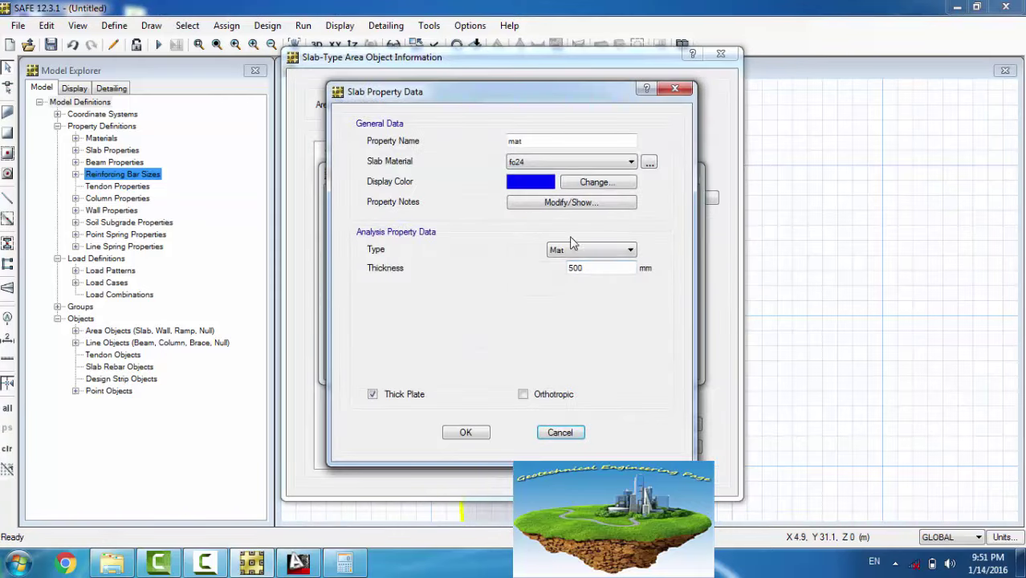
click(560, 432)
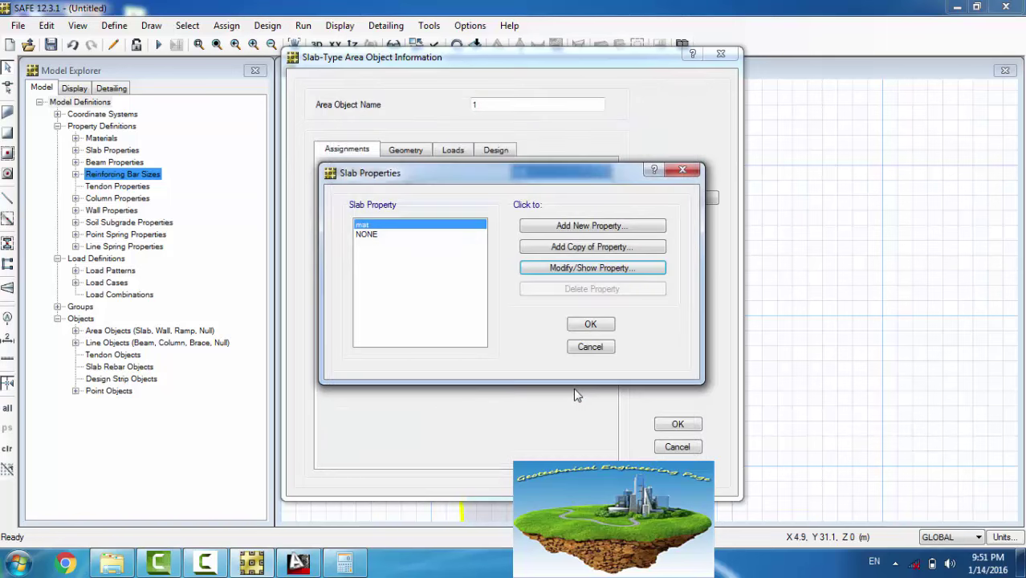
click(590, 347)
click(676, 447)
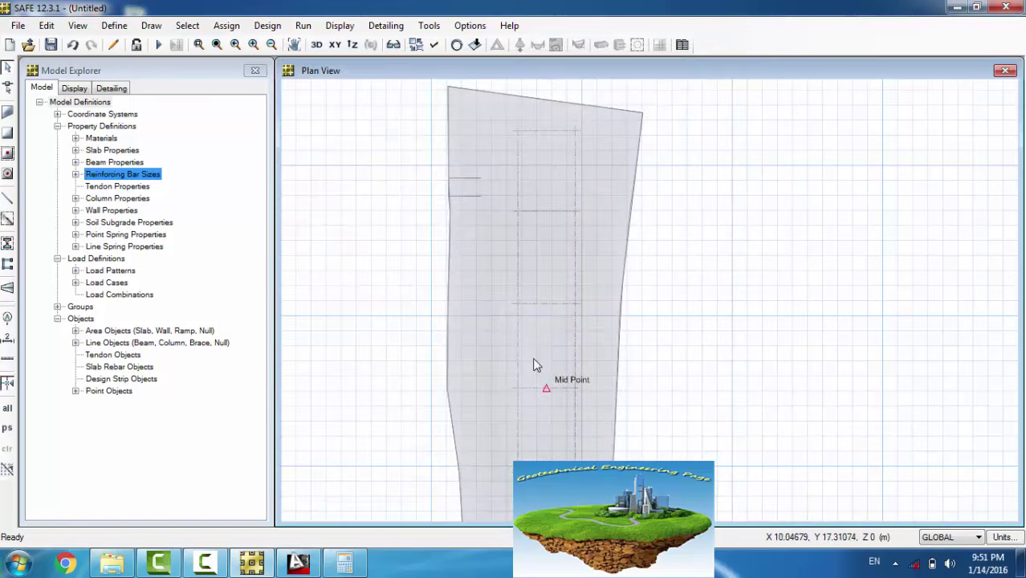
Step: Reshape the mat slab by moving its left-edge midpoint handle onto the end of the lower of the two short lines
scroll(468, 210, up, 2)
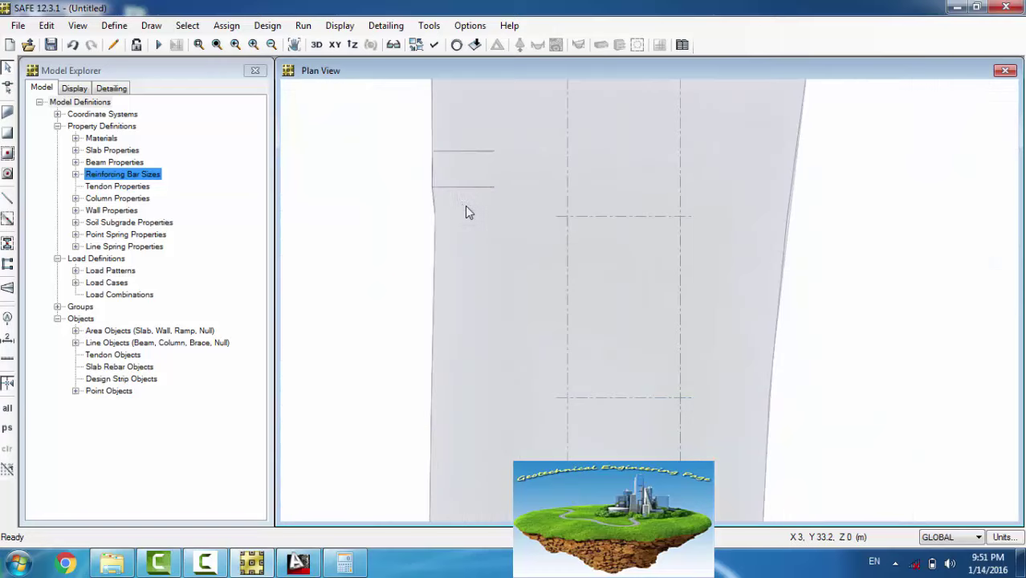
scroll(448, 191, up, 2)
click(450, 170)
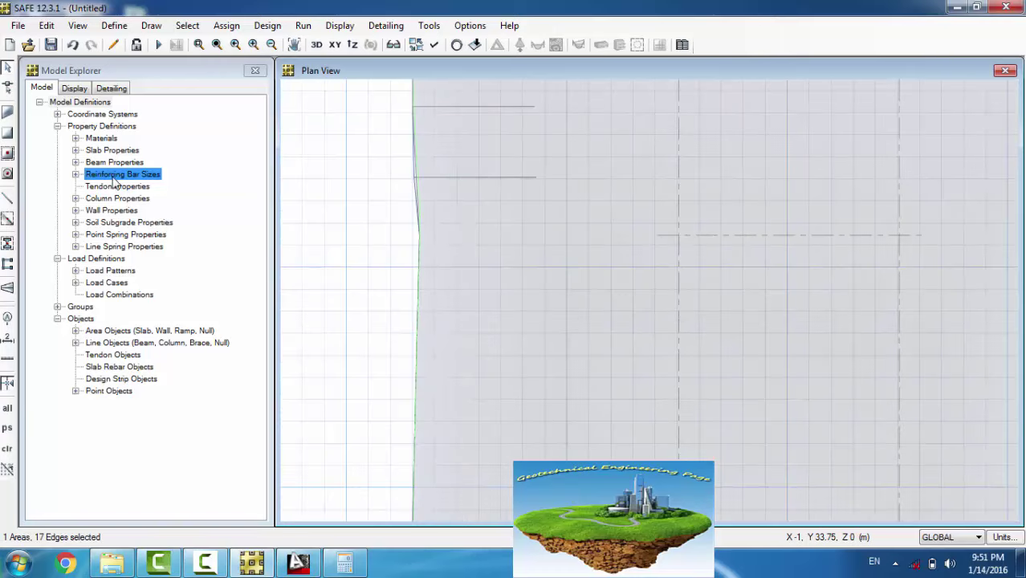
click(8, 89)
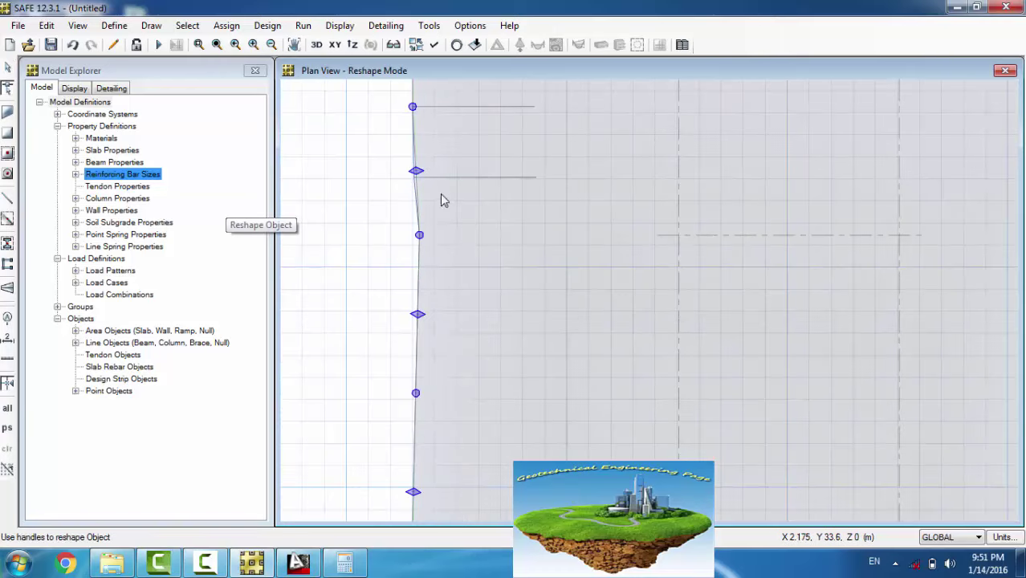
scroll(418, 182, up, 3)
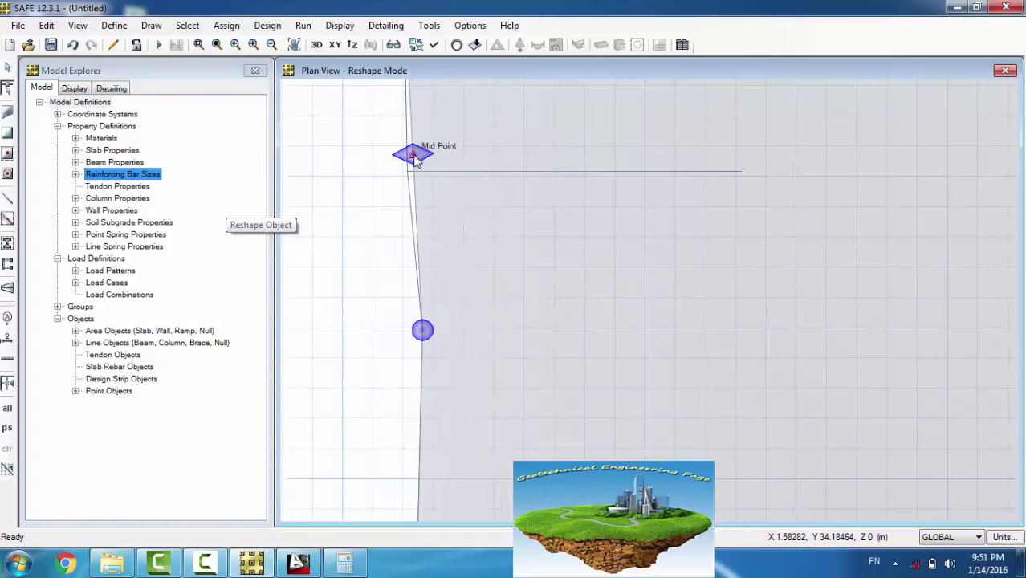
click(410, 173)
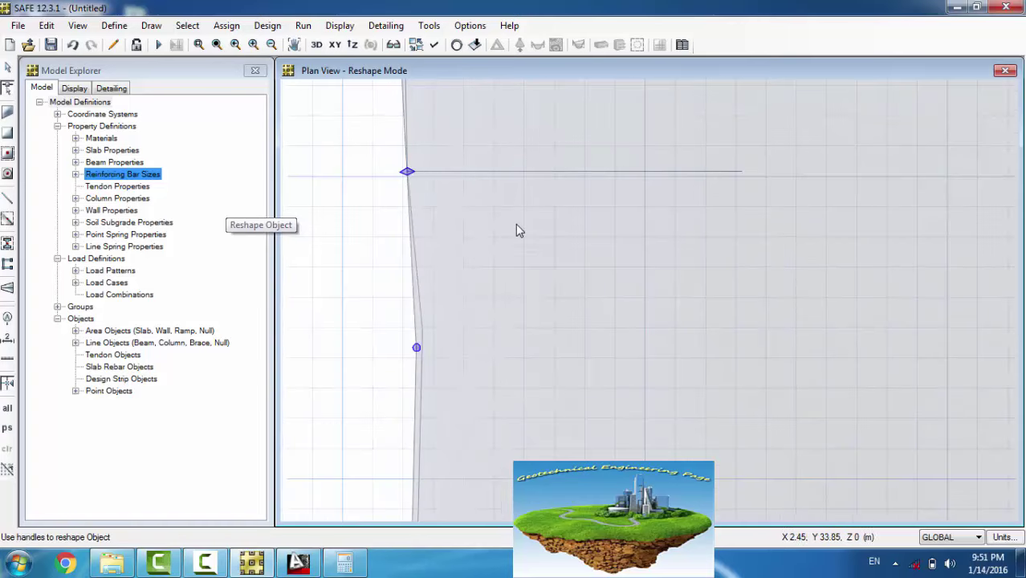
scroll(518, 241, up, 3)
key(Escape)
scroll(533, 304, down, 4)
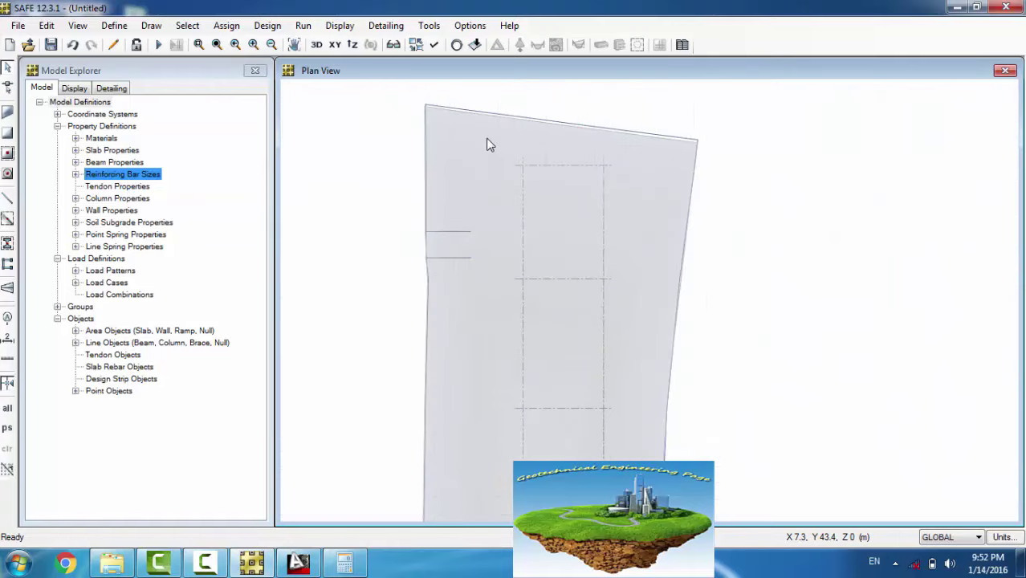
Step: Reshape the mat slab so its two upper corners meet the imported footing outline, check the remaining outline, and leave reshape mode
click(488, 142)
drag(488, 142, 484, 245)
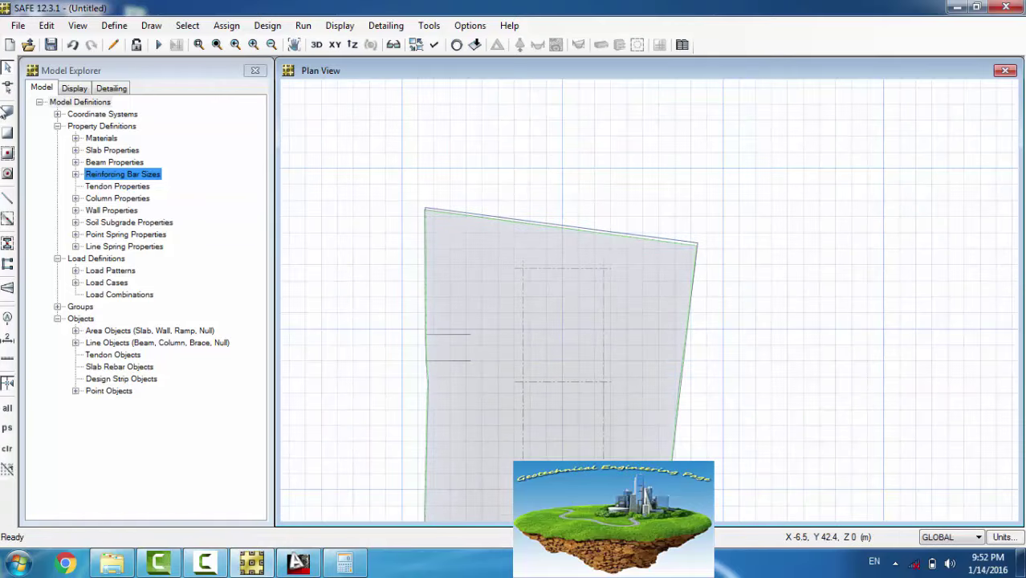
click(8, 88)
scroll(474, 211, up, 3)
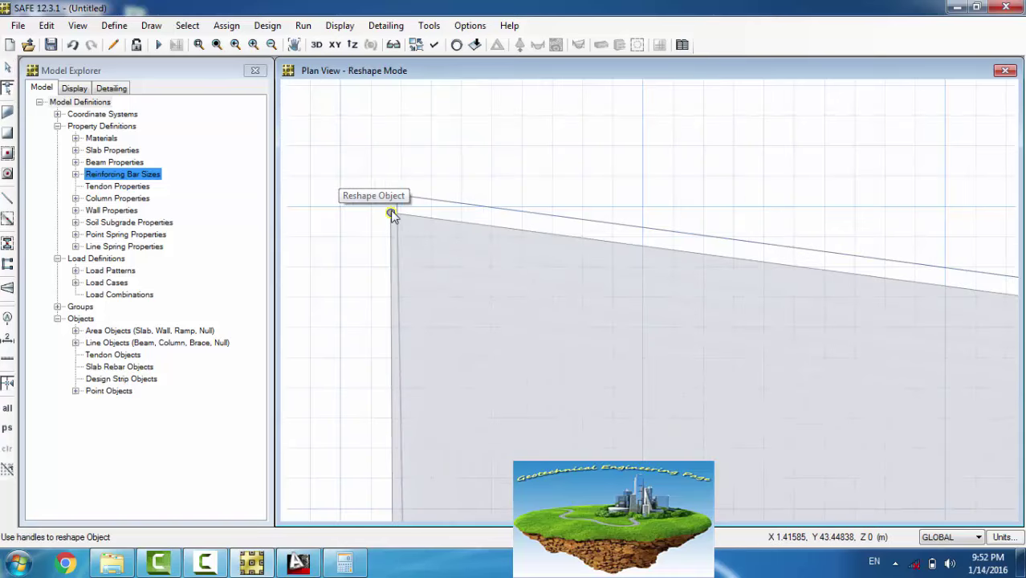
drag(391, 215, 403, 203)
scroll(678, 366, up, 2)
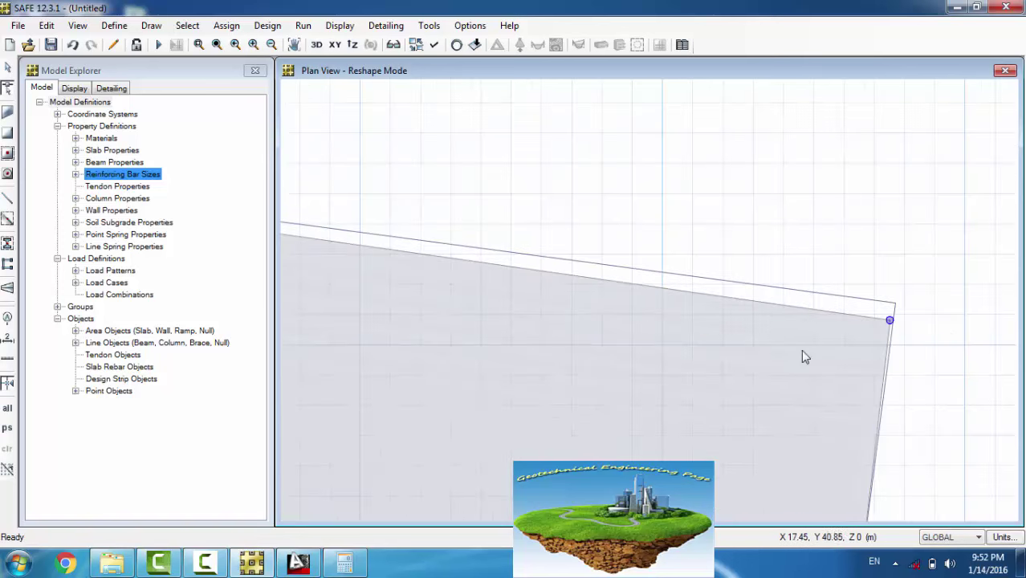
drag(889, 321, 893, 311)
scroll(870, 350, down, 3)
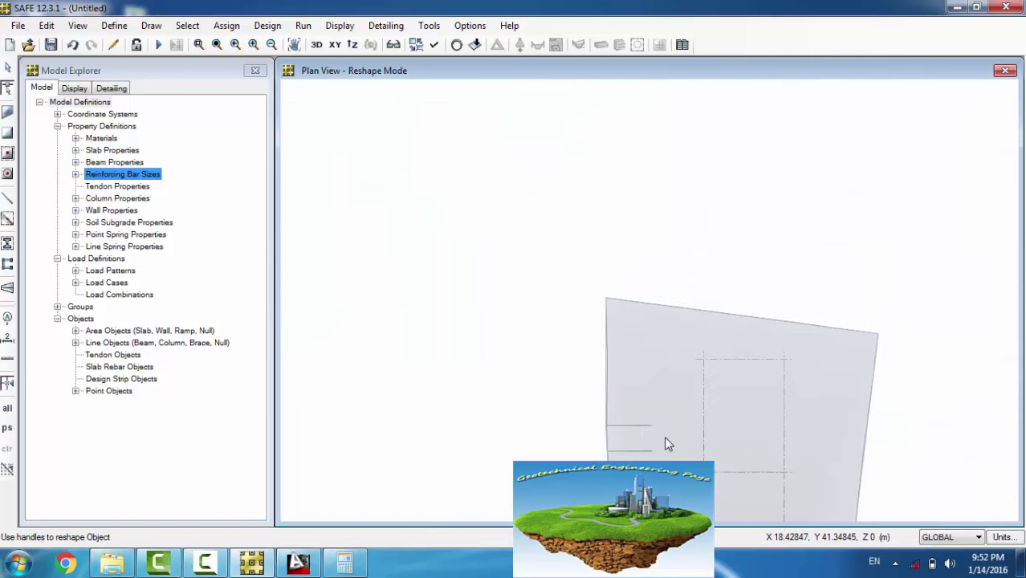
click(658, 361)
scroll(565, 304, down, 2)
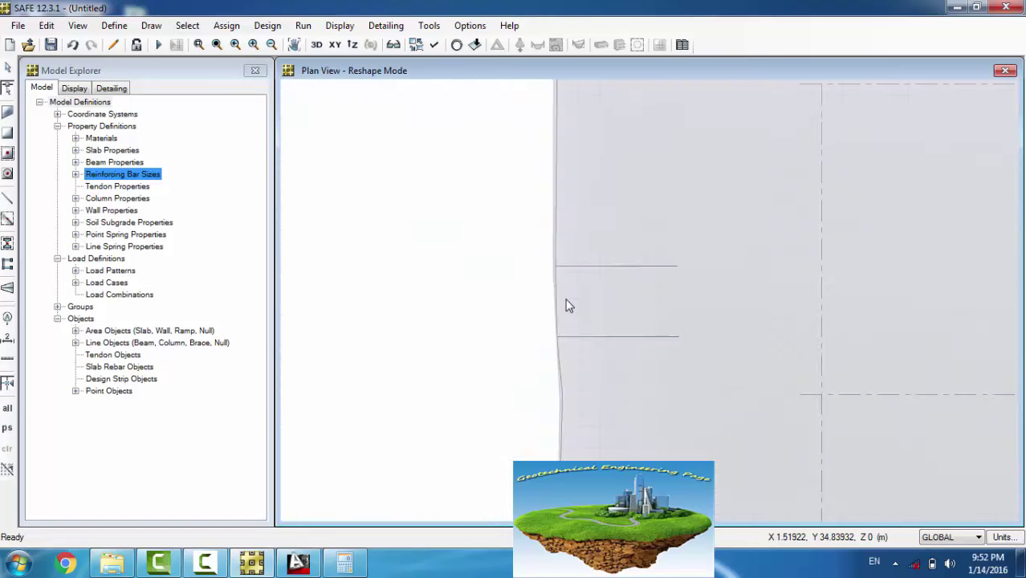
click(654, 432)
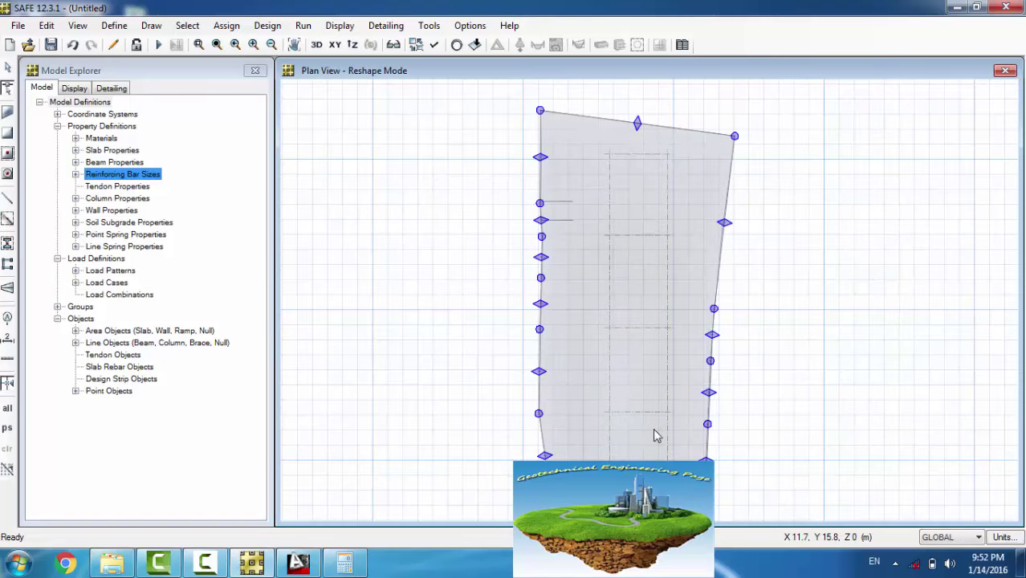
scroll(632, 317, down, 2)
click(614, 343)
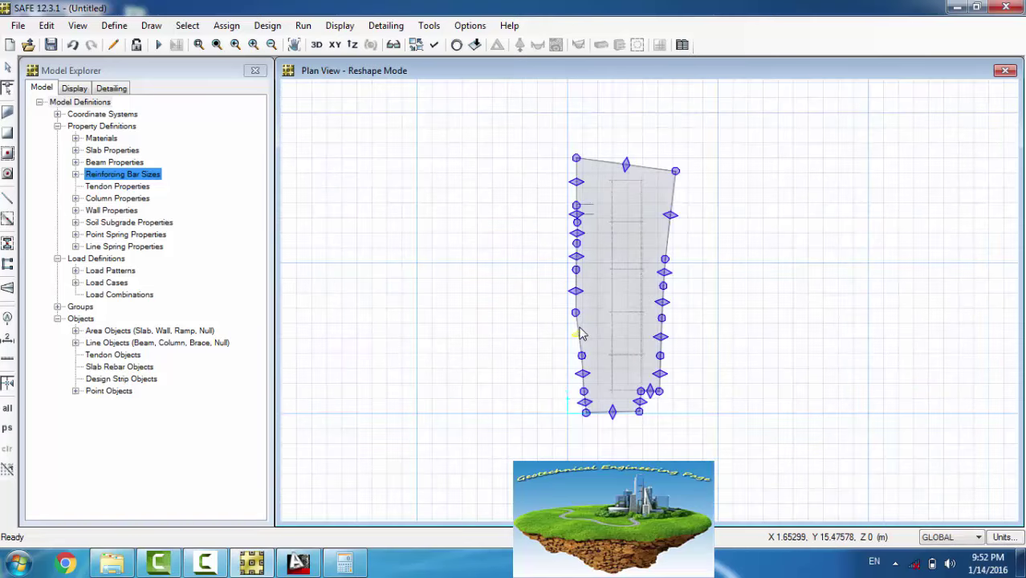
key(Escape)
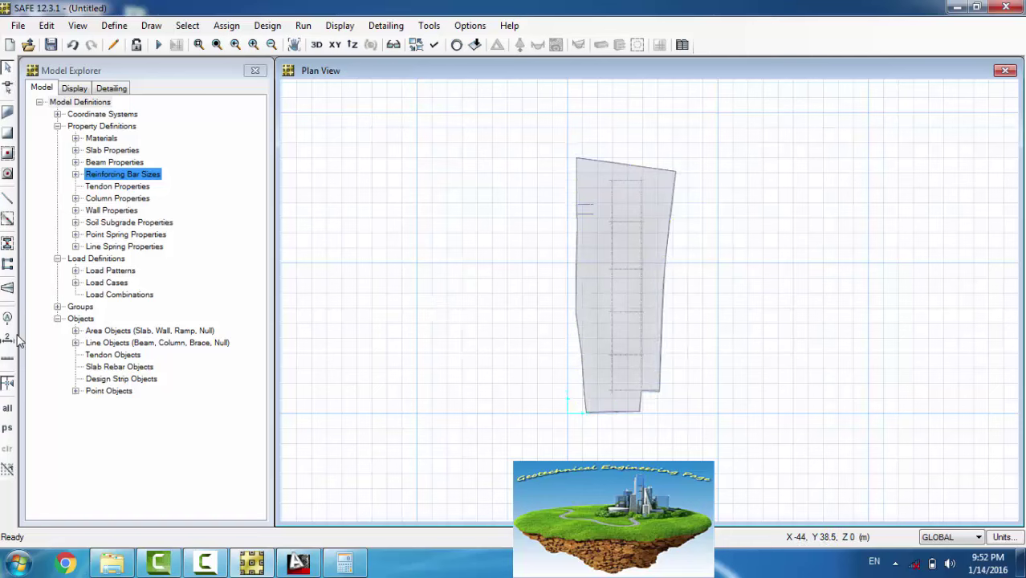
Step: Assign the SOIL12 subgrade property to the mat slab and check the assignment in the slab's object information
click(97, 223)
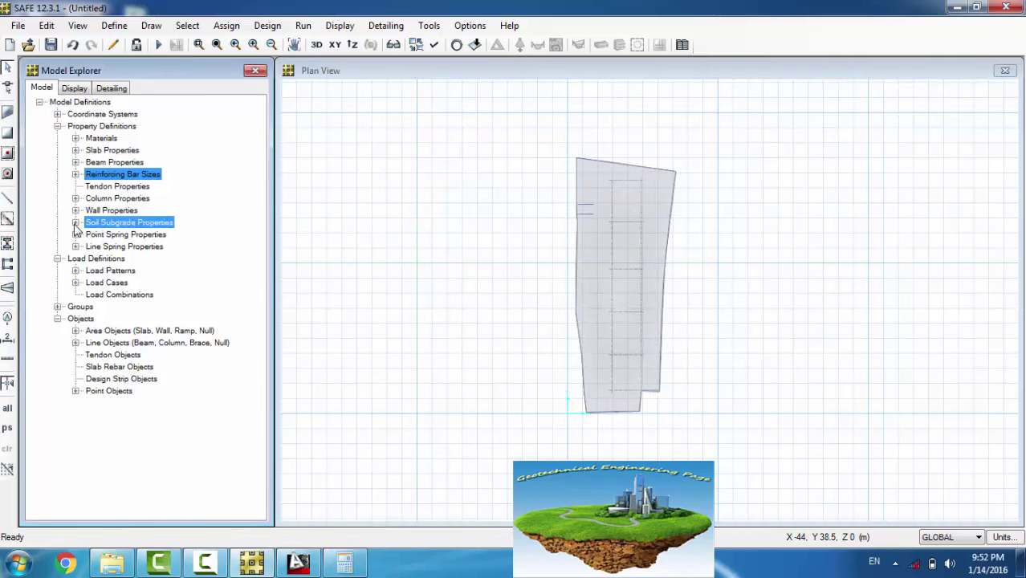
click(75, 222)
drag(112, 235, 597, 211)
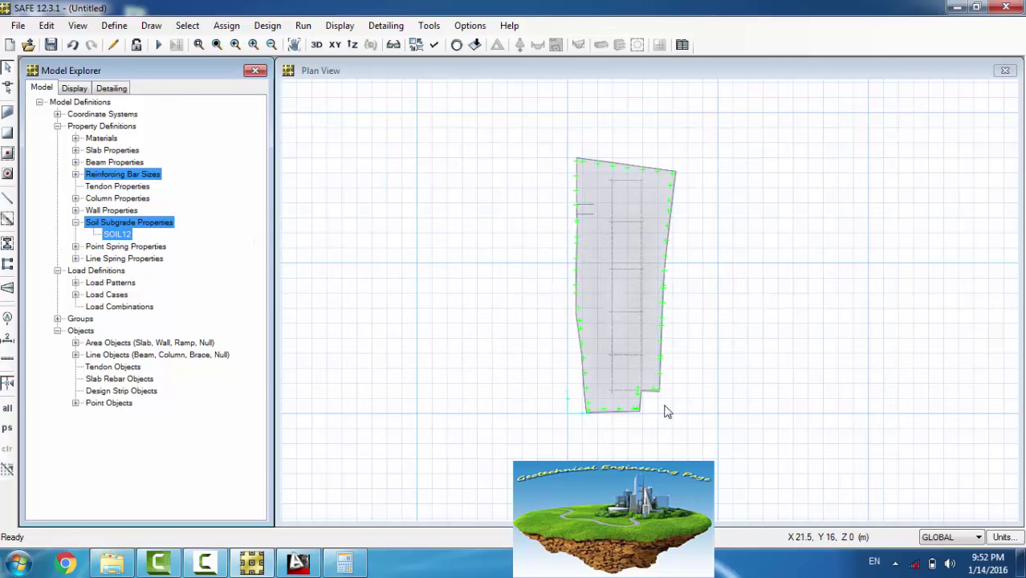
right_click(593, 180)
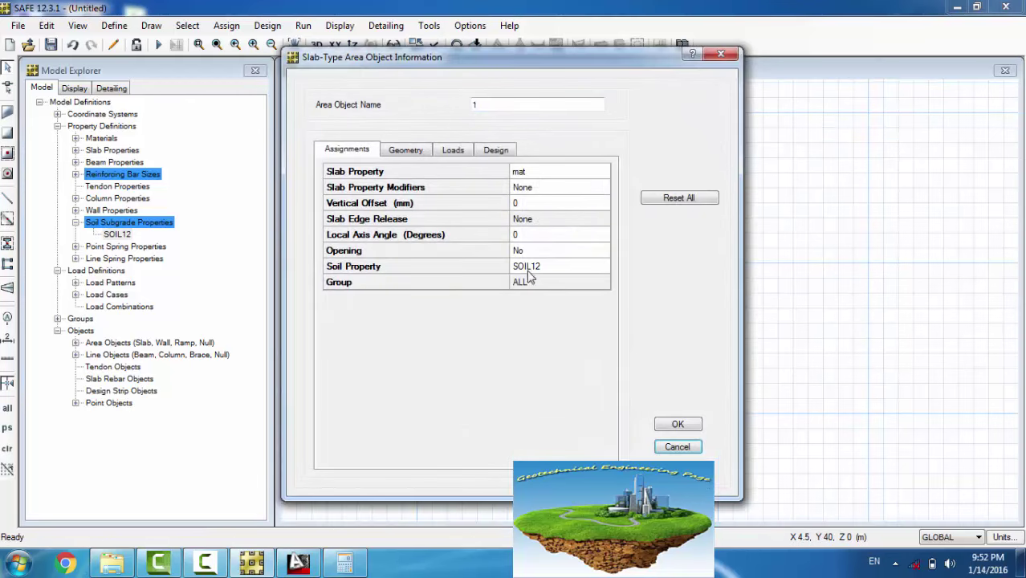
click(677, 446)
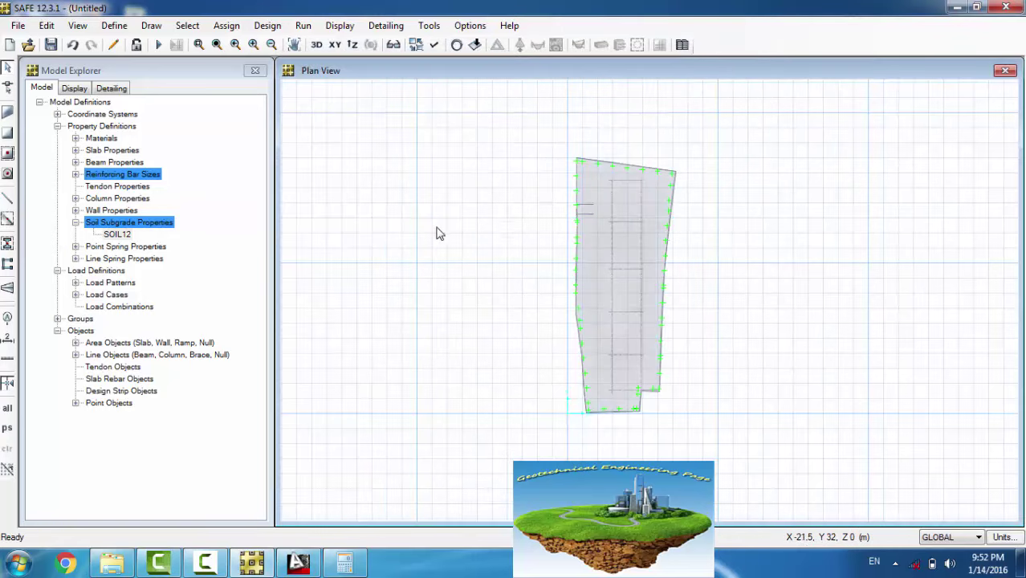
Step: Review the data form for a new soil subgrade property and close it without creating one
right_click(113, 221)
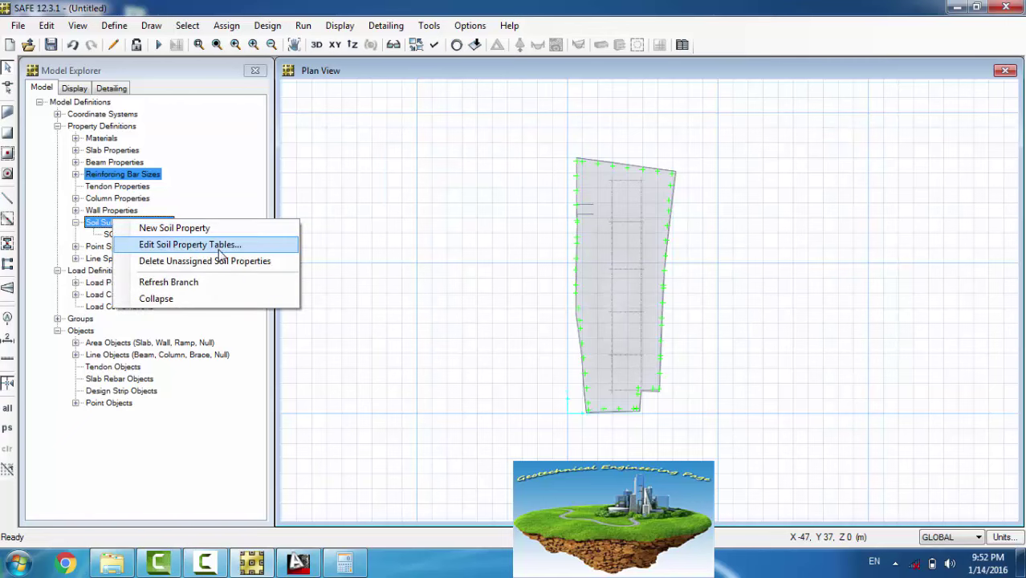
click(215, 232)
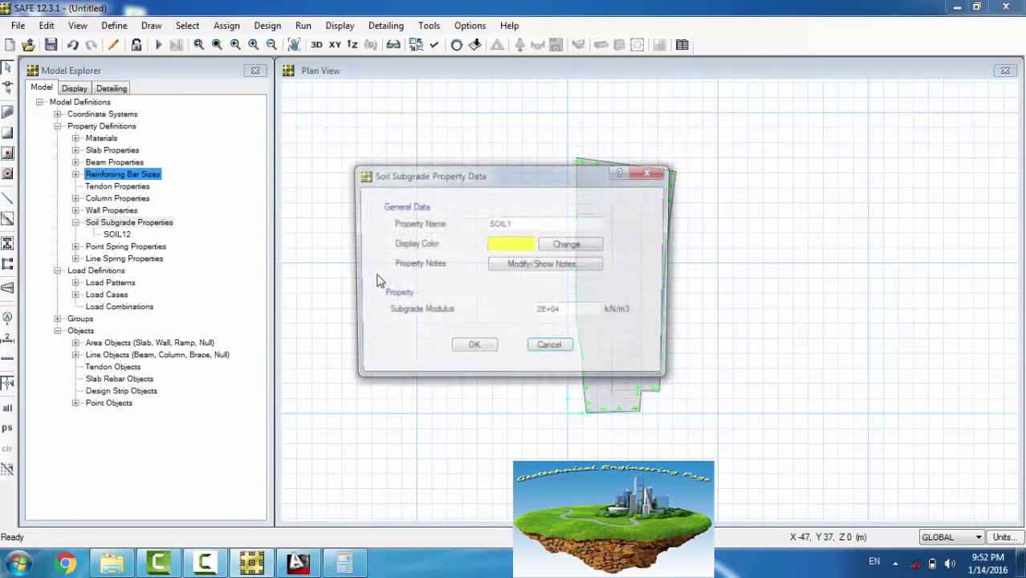
click(551, 350)
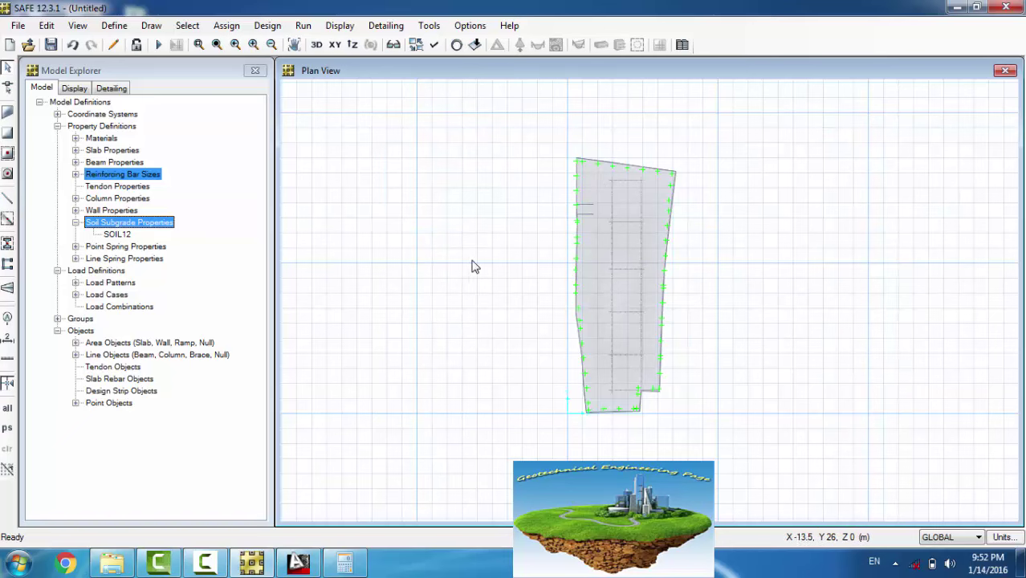
Step: Review the load combination definitions and the data form for a new combination, then close both without adding one
click(456, 45)
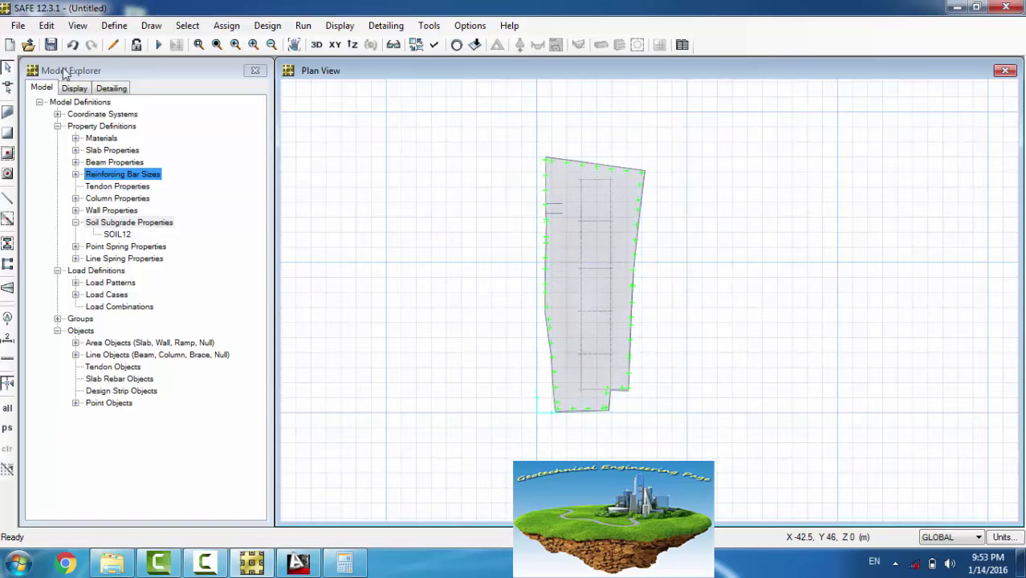
click(114, 24)
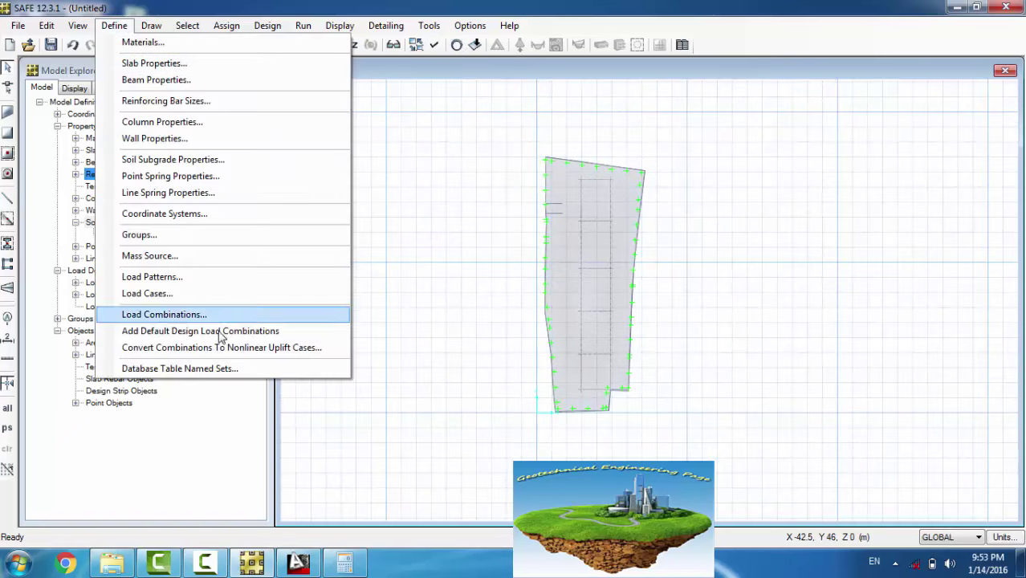
click(197, 320)
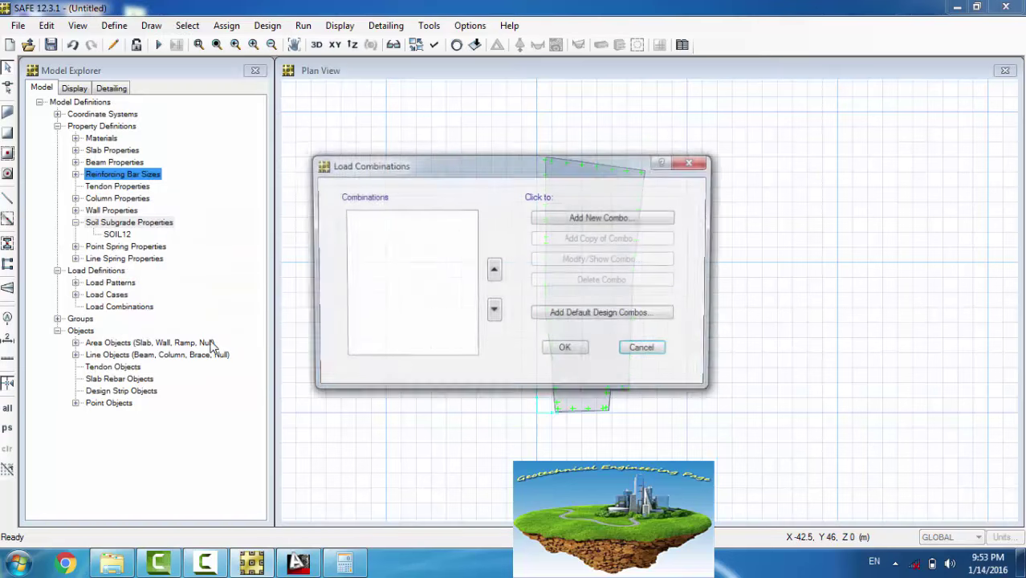
click(603, 218)
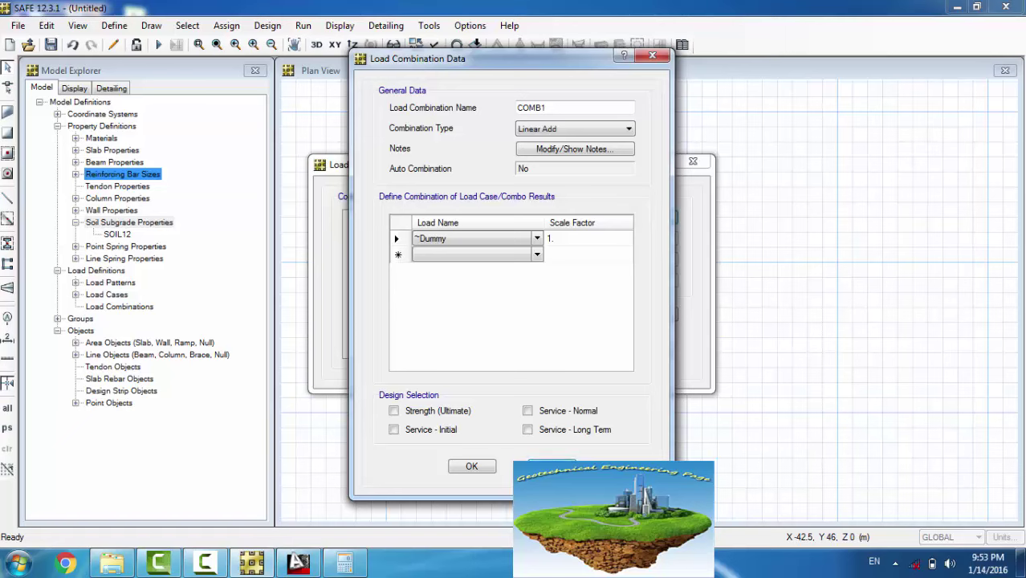
click(551, 466)
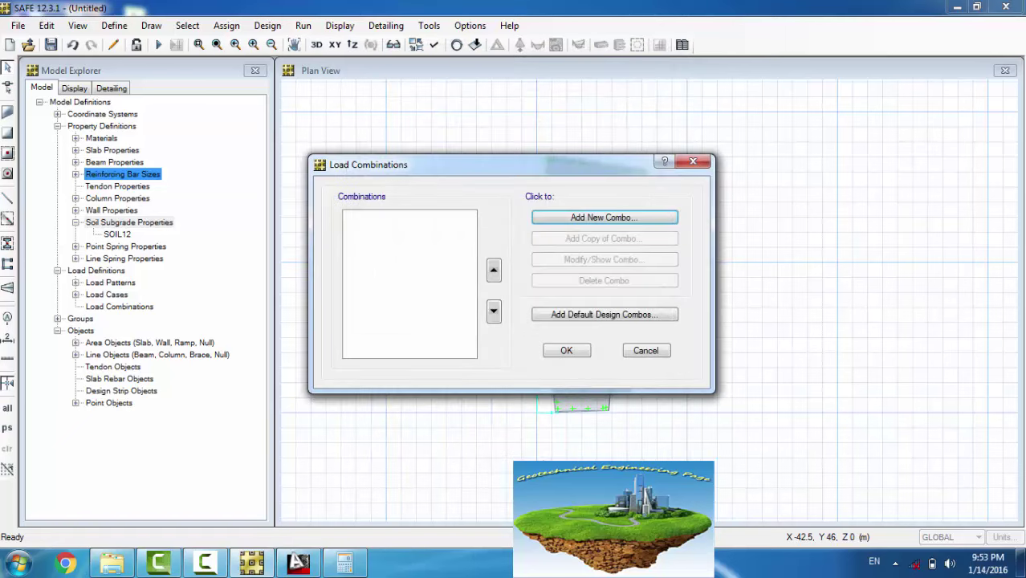
click(642, 353)
scroll(549, 337, up, 2)
scroll(579, 256, down, 2)
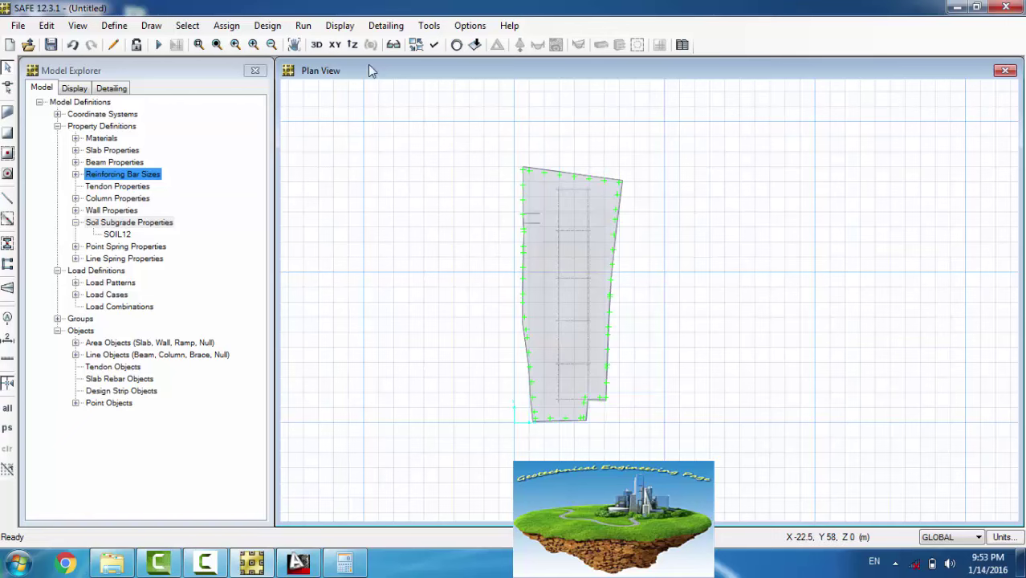
Step: Confirm the automatic slab mesh options with a rectangular mesh, localized meshing and points merged where possible
click(315, 36)
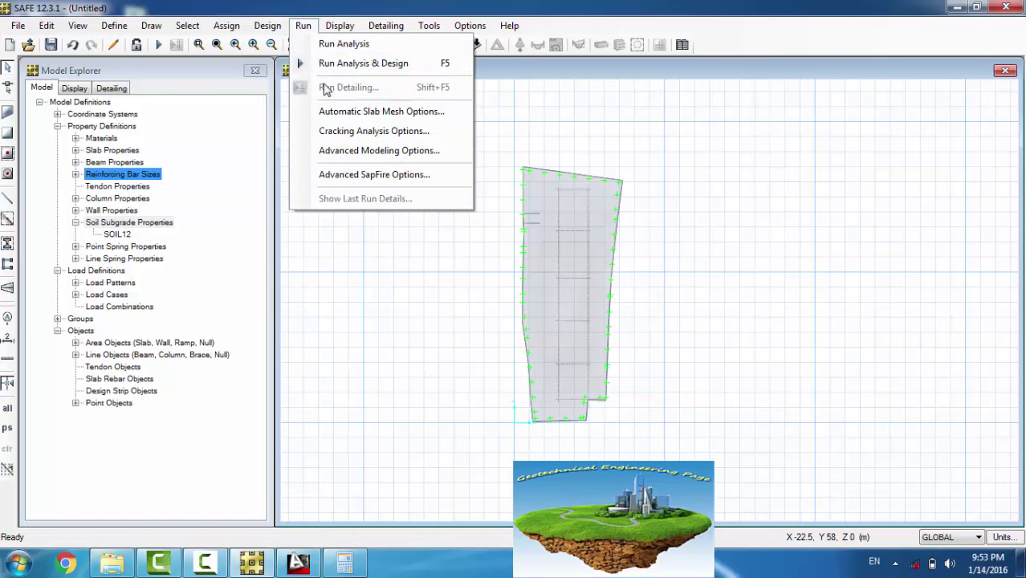
click(381, 113)
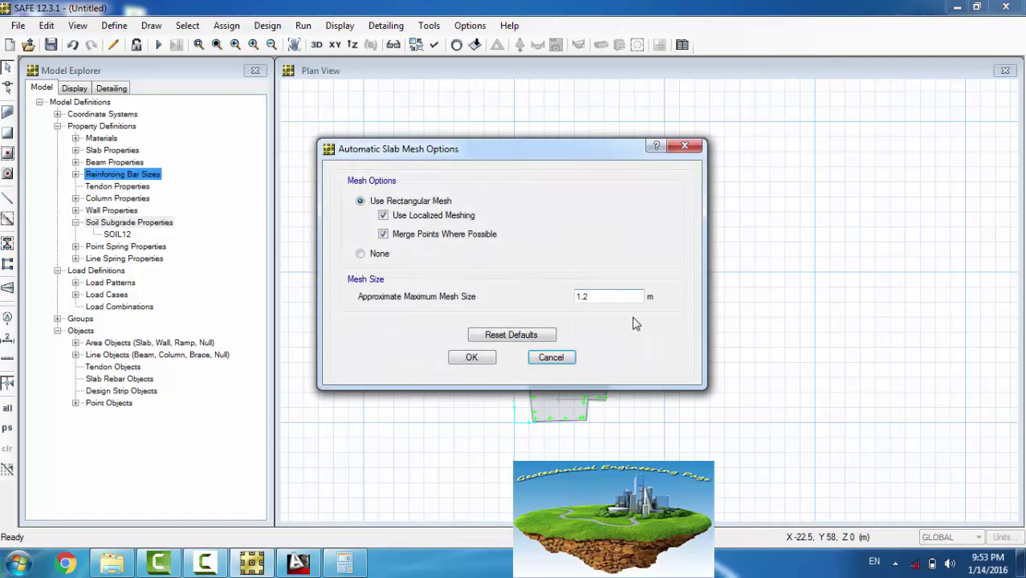
drag(620, 300, 571, 307)
click(471, 357)
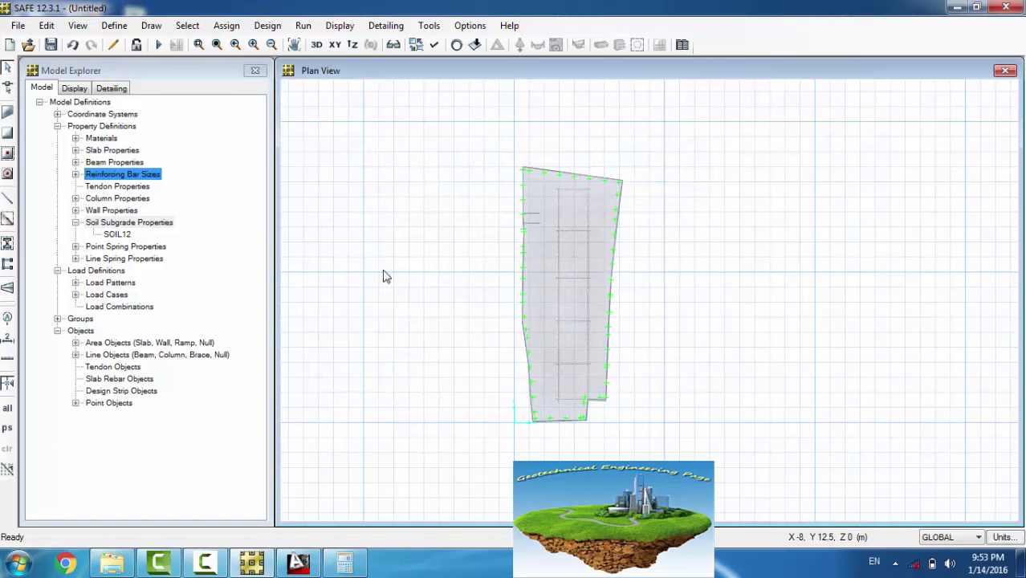
Step: Save the model as "design footing" in the wanakan folder on the desktop
click(18, 26)
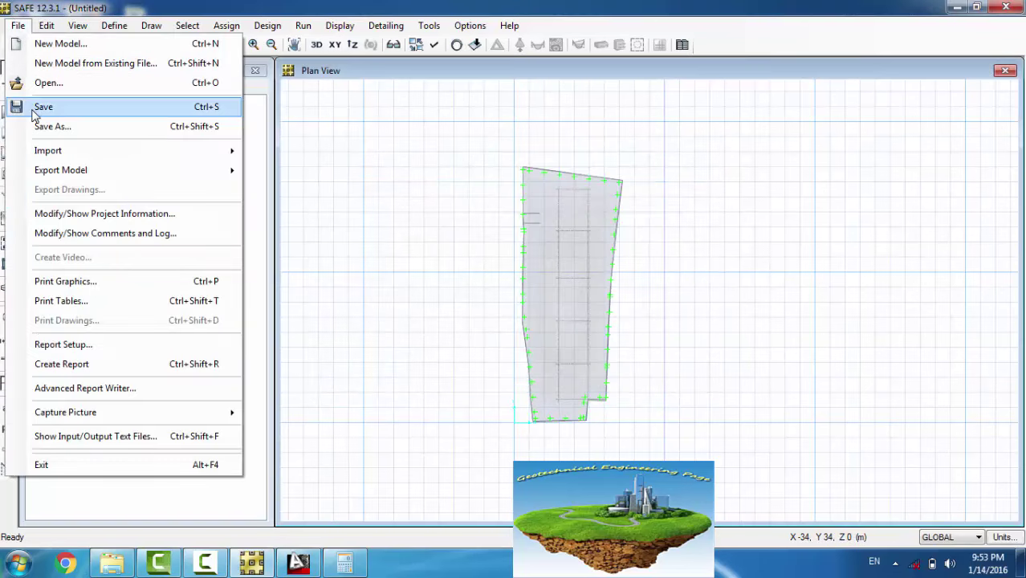
click(71, 129)
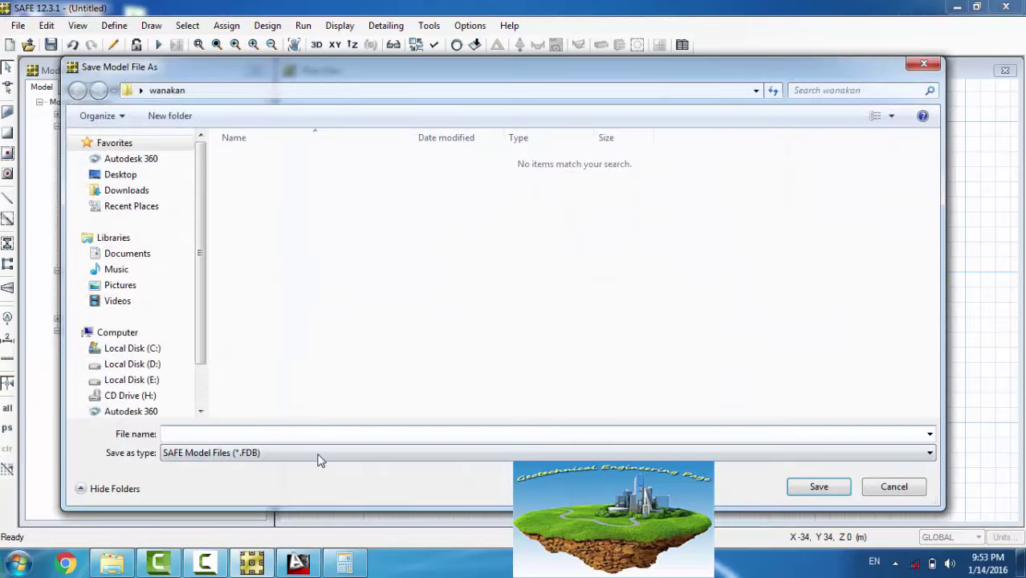
click(125, 174)
double_click(602, 172)
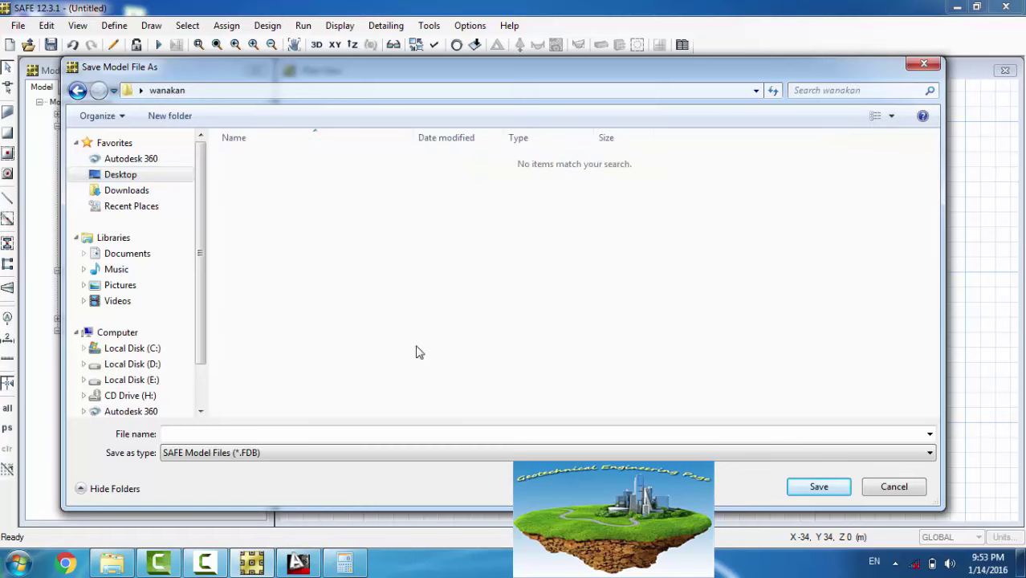
click(225, 434)
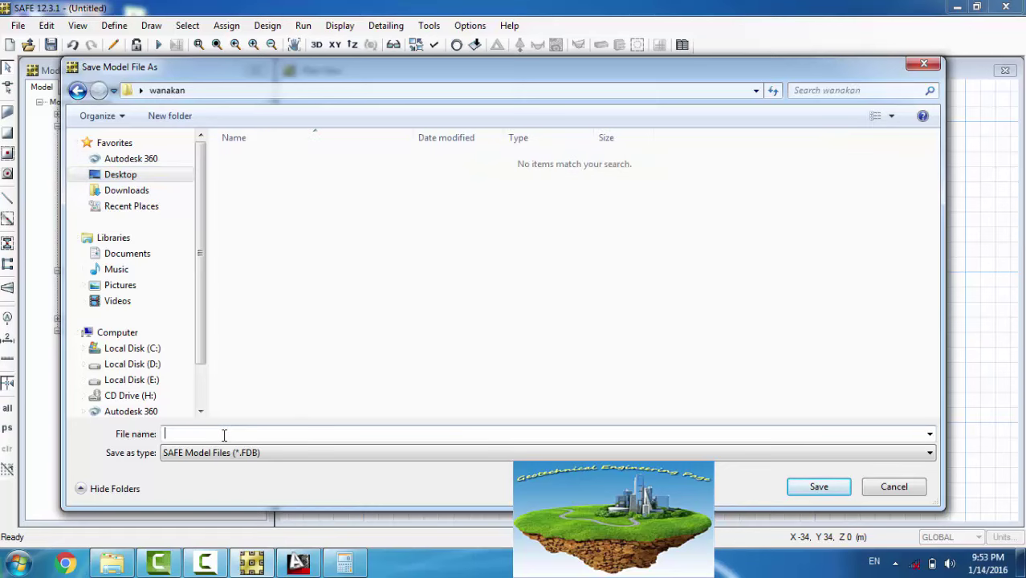
text(design footing)
click(820, 488)
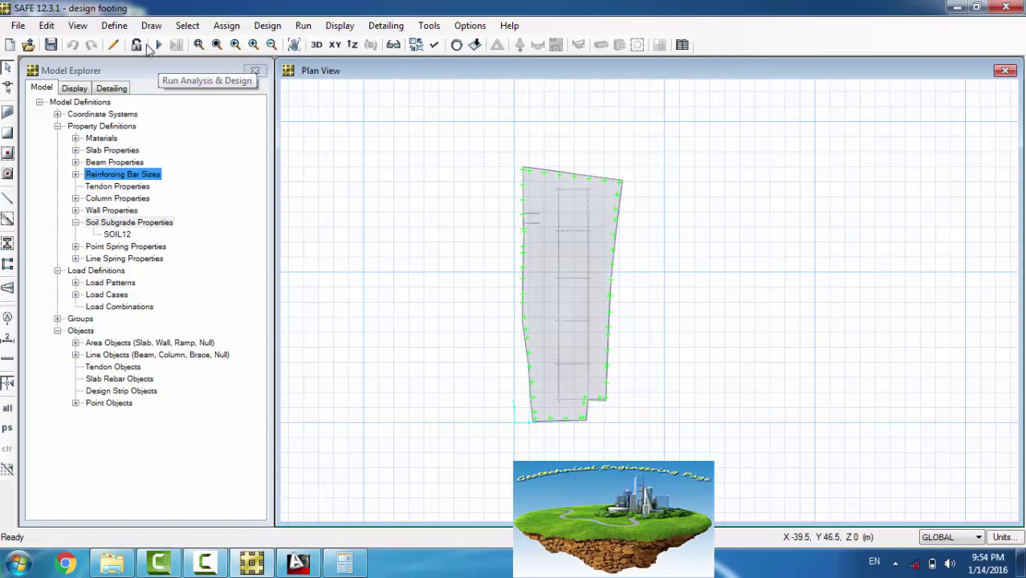
Step: Run the analysis and design of the saved footing model
click(114, 25)
click(457, 187)
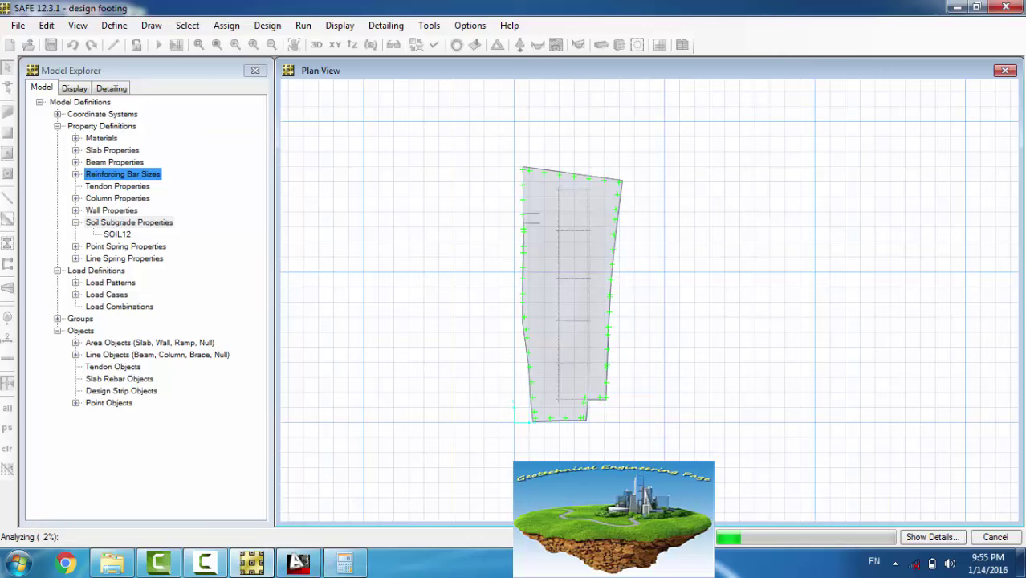
click(228, 567)
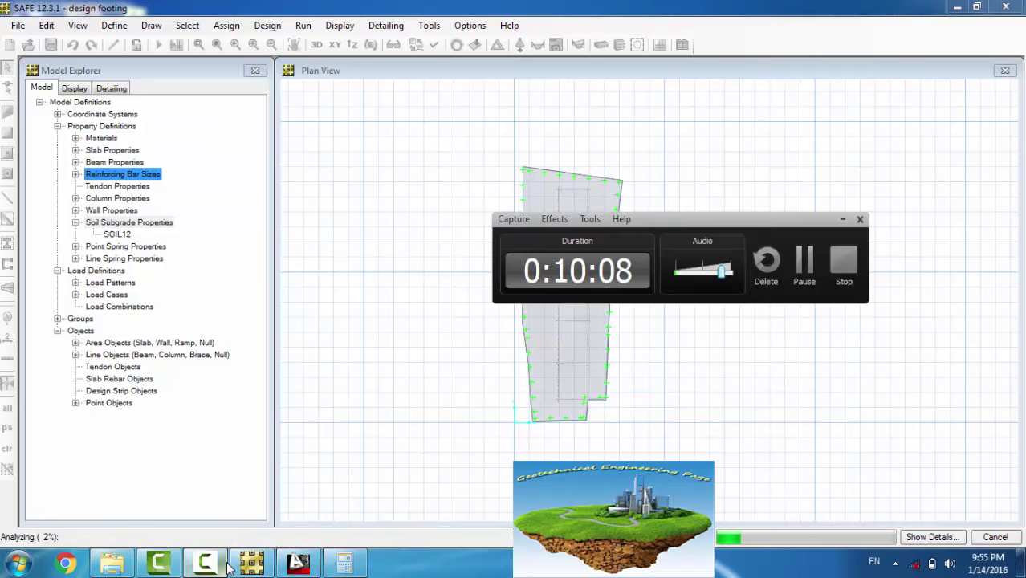
click(270, 552)
click(233, 566)
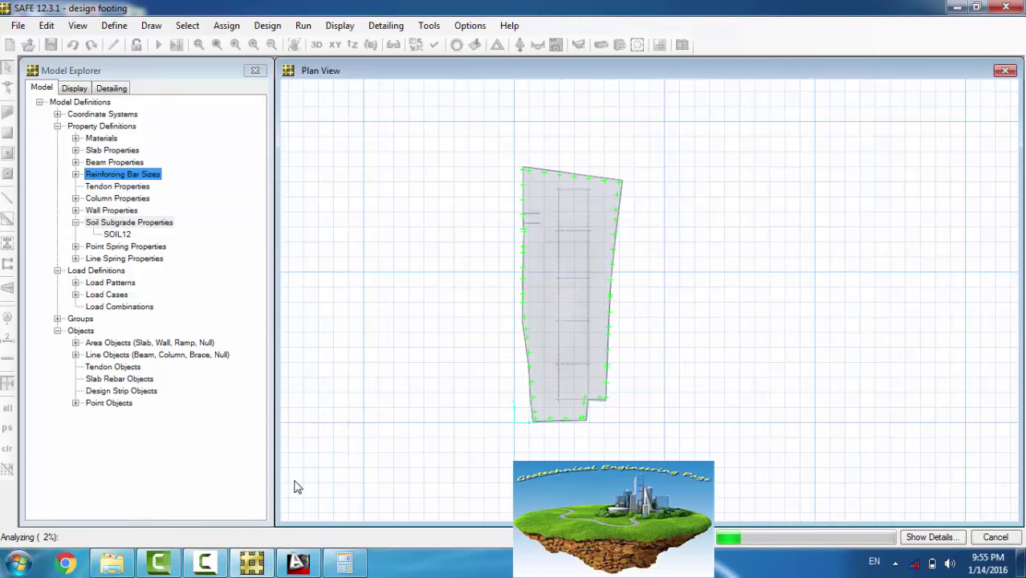
mouse_move(215, 562)
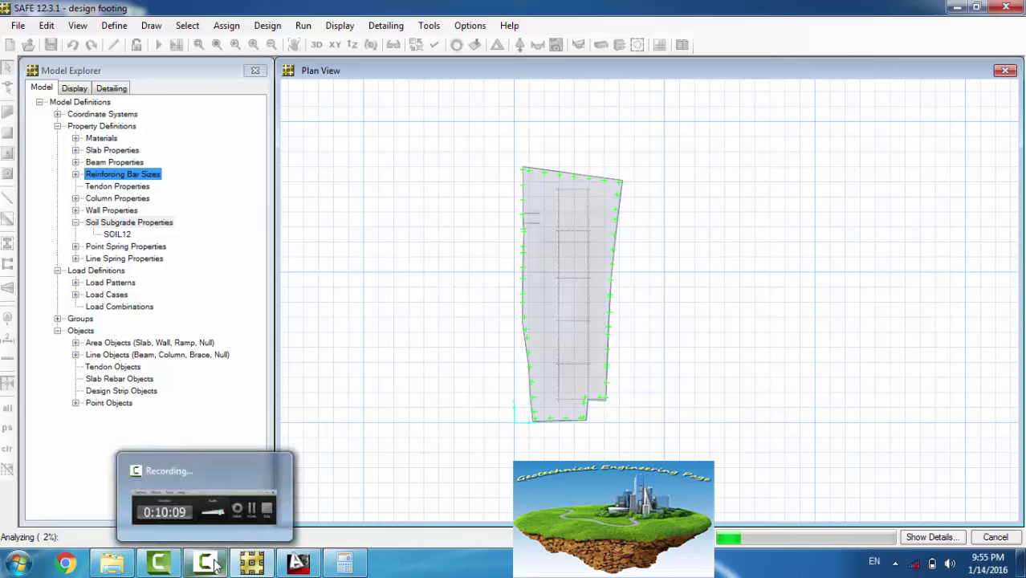
Step: Switch to AutoCAD and examine the hatched reinforcement crosses around the interior columns on the foundation plan
click(298, 562)
scroll(409, 305, down, 9)
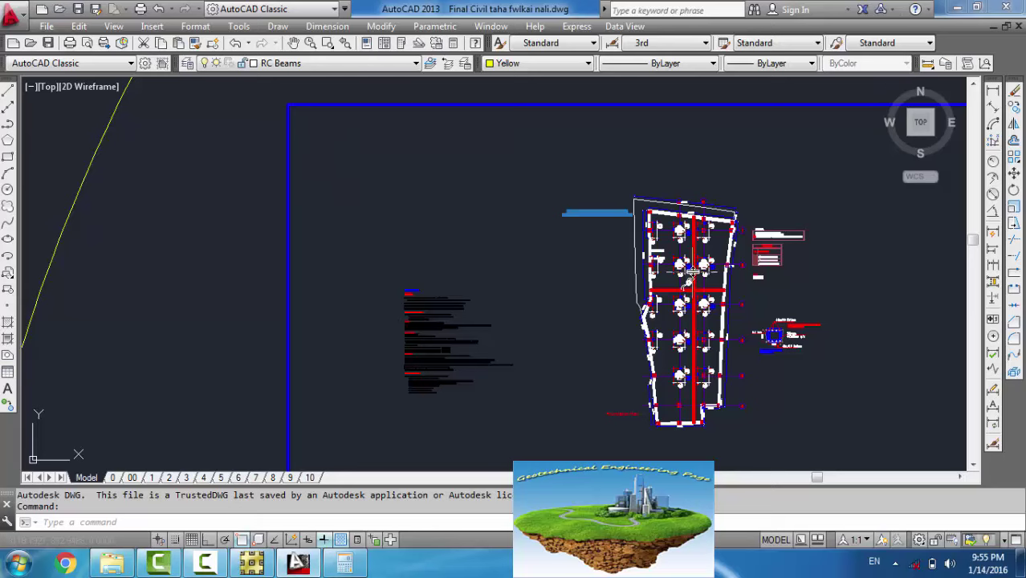
scroll(680, 261, up, 4)
scroll(680, 261, up, 3)
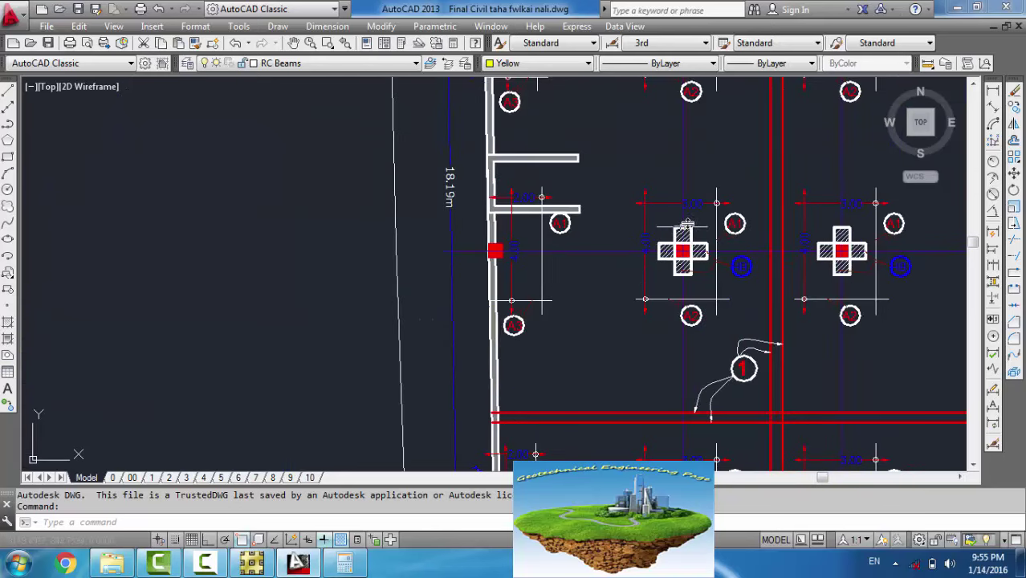
scroll(688, 221, up, 4)
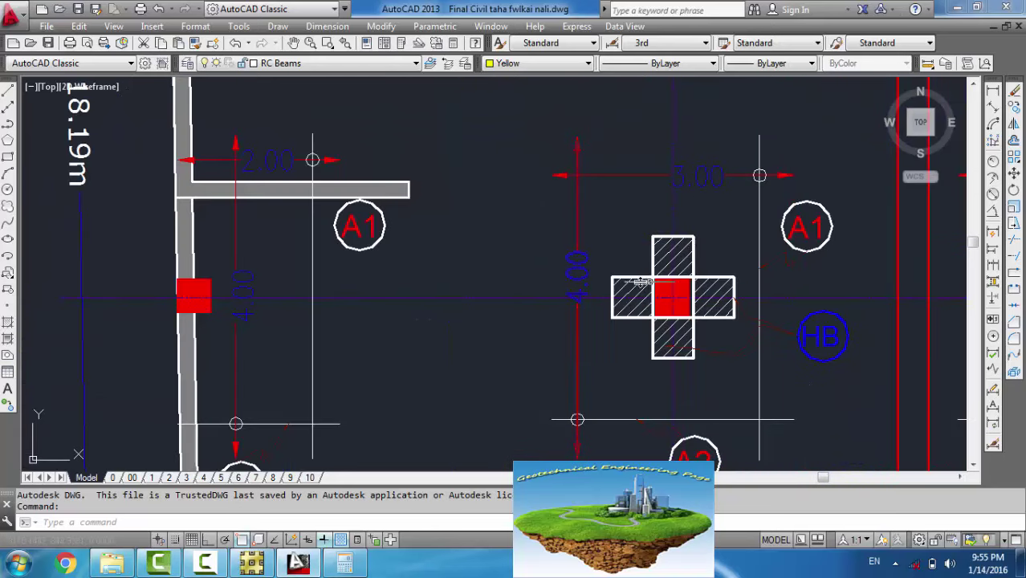
scroll(257, 334, down, 5)
middle_drag(83, 172, 369, 346)
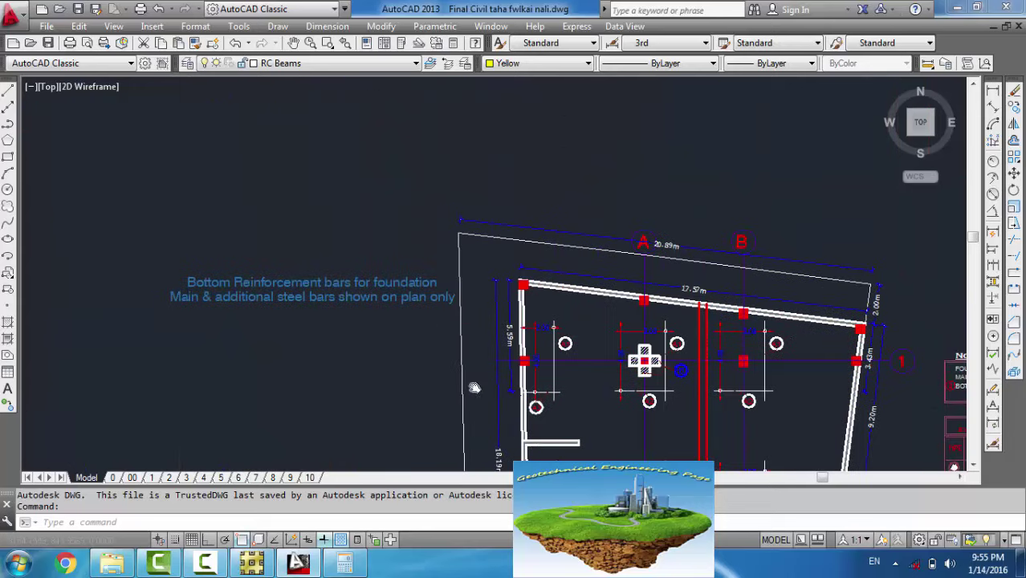
Step: Read the foundation thickness and mesh notes and the schedule of extra bottom steel bars beside the foundation plan
scroll(580, 390, up, 7)
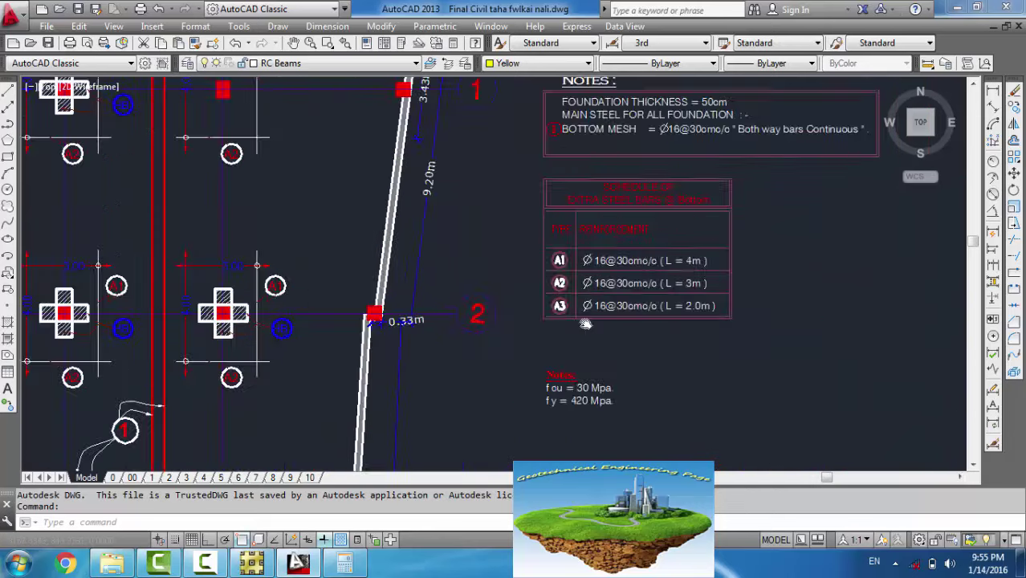
middle_drag(580, 390, 594, 529)
scroll(594, 389, up, 1)
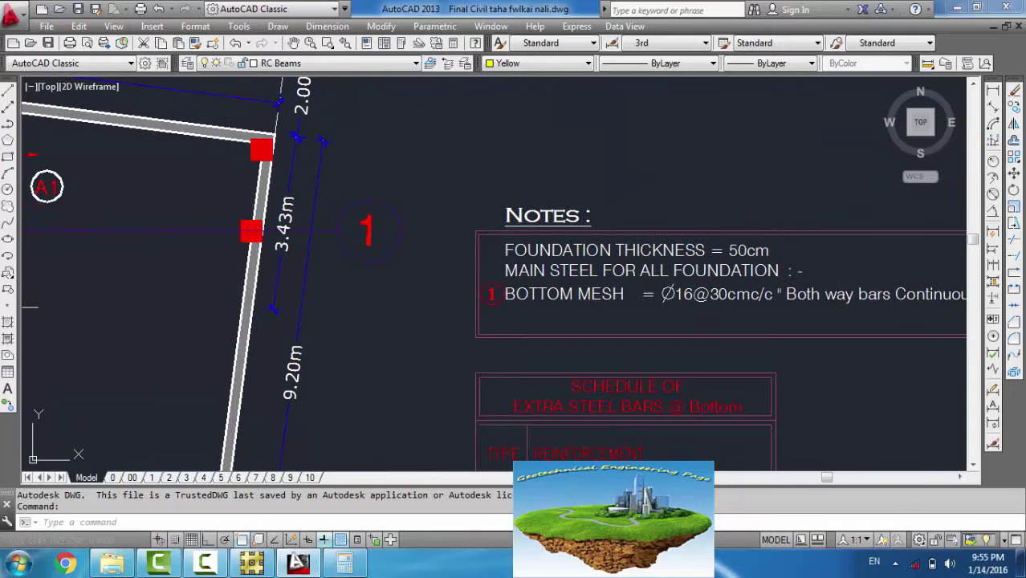
middle_drag(610, 433, 490, 374)
scroll(584, 195, down, 6)
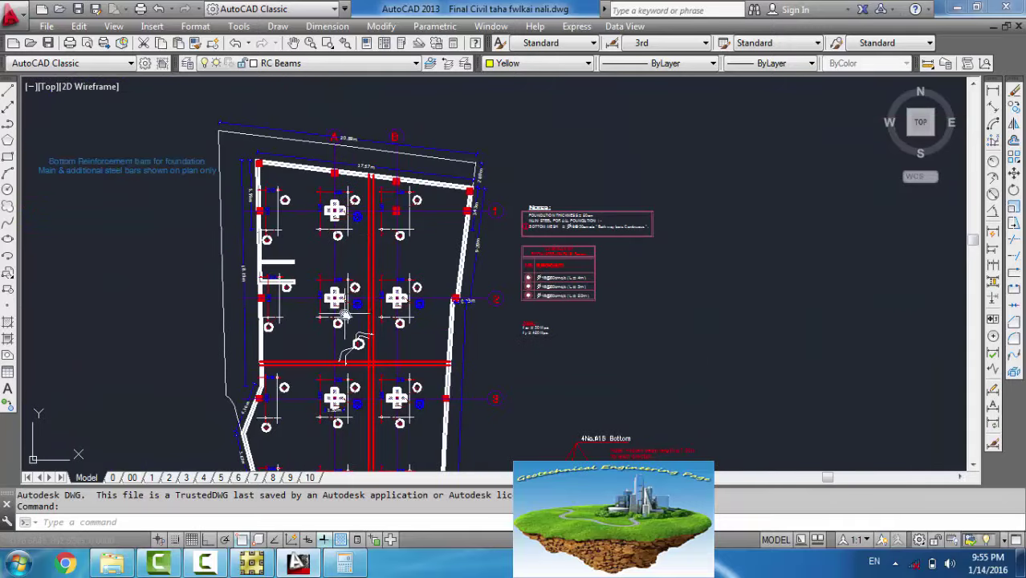
Step: Examine the HB crosses around the interior columns on grid line 3 and look over the neighbouring plans in the drawing
middle_drag(371, 341, 377, 64)
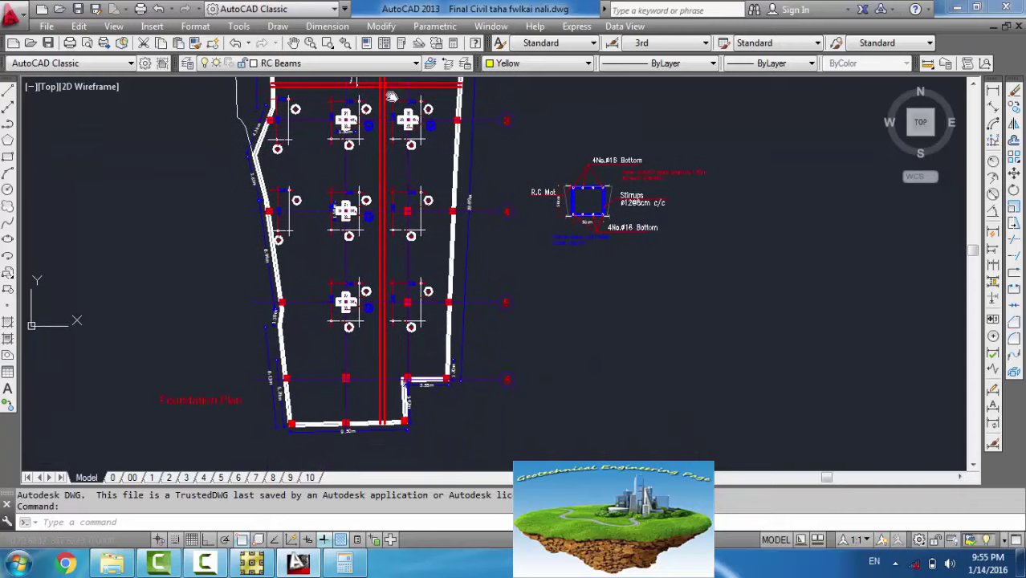
scroll(395, 101, up, 2)
scroll(395, 101, up, 4)
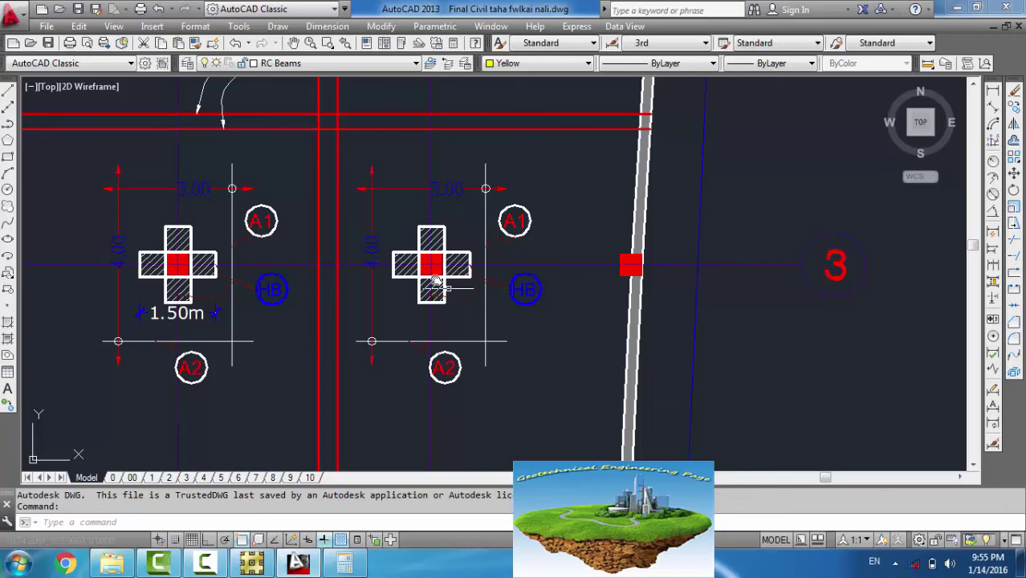
scroll(551, 323, down, 2)
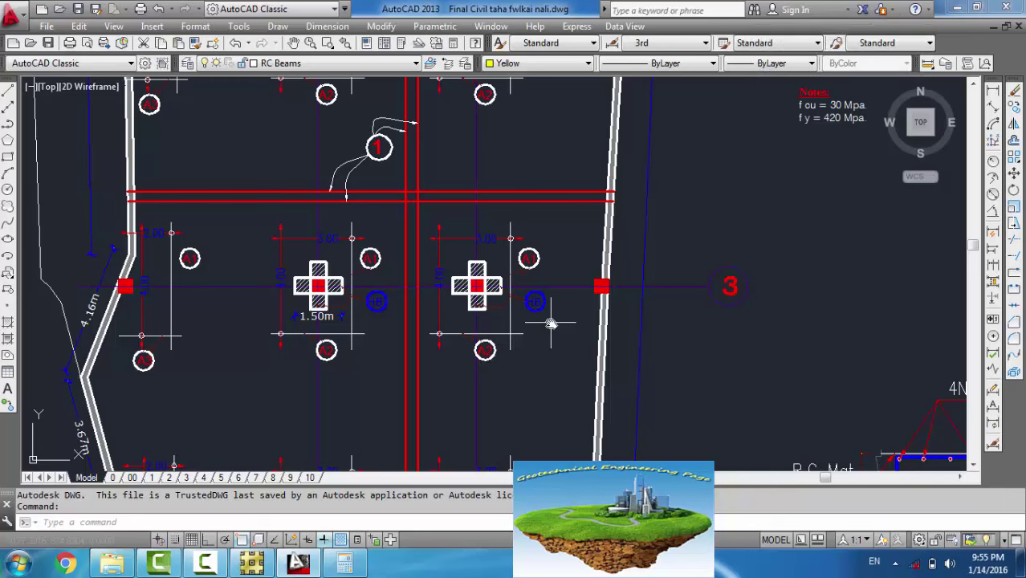
middle_drag(550, 323, 550, 323)
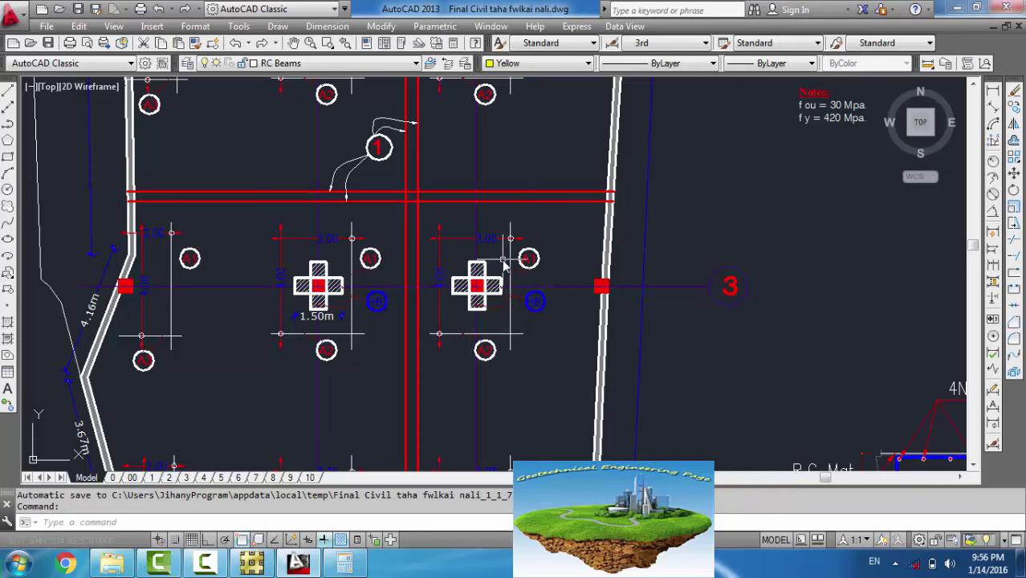
mouse_move(542, 263)
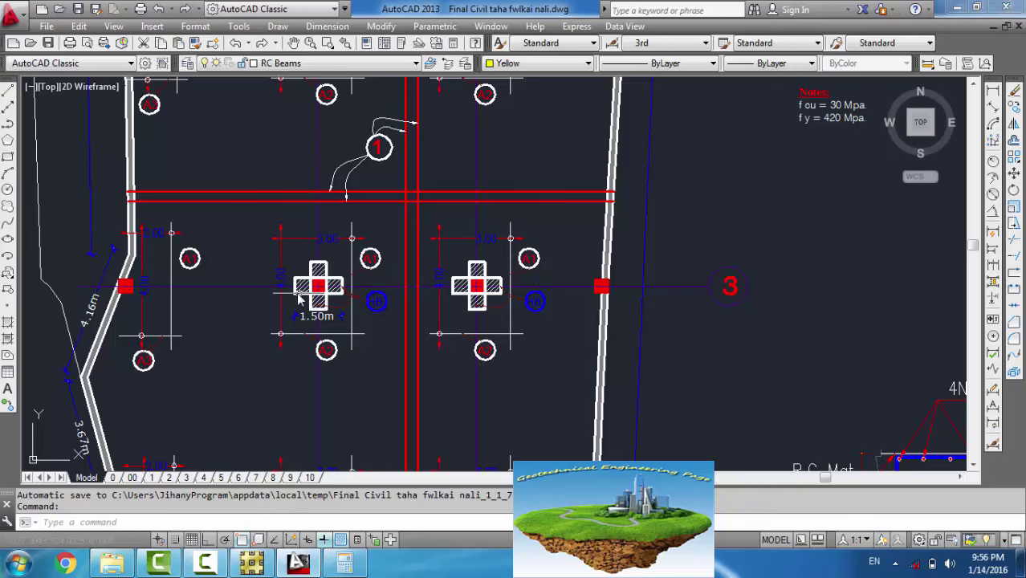
click(477, 283)
click(588, 365)
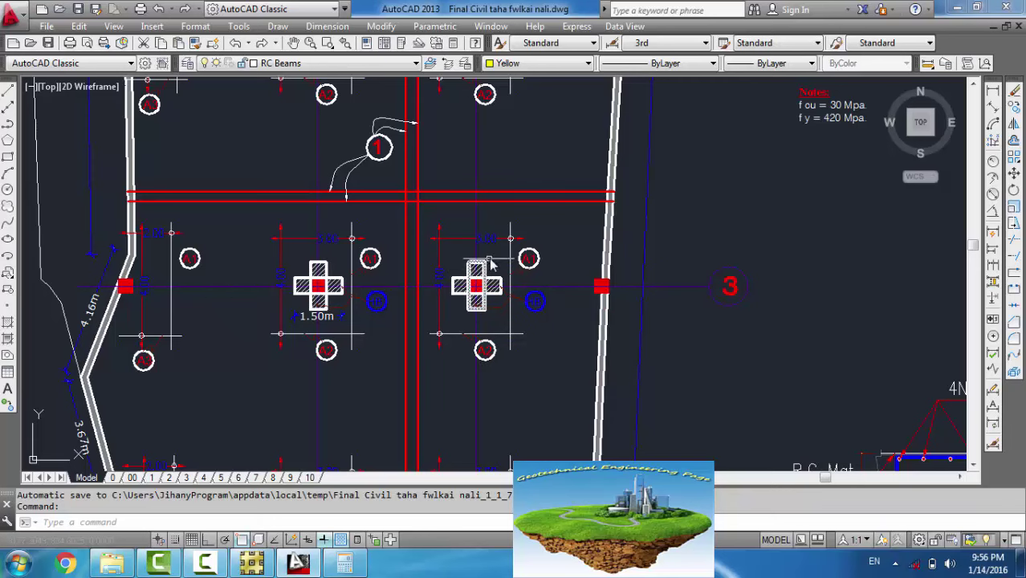
scroll(542, 233, down, 8)
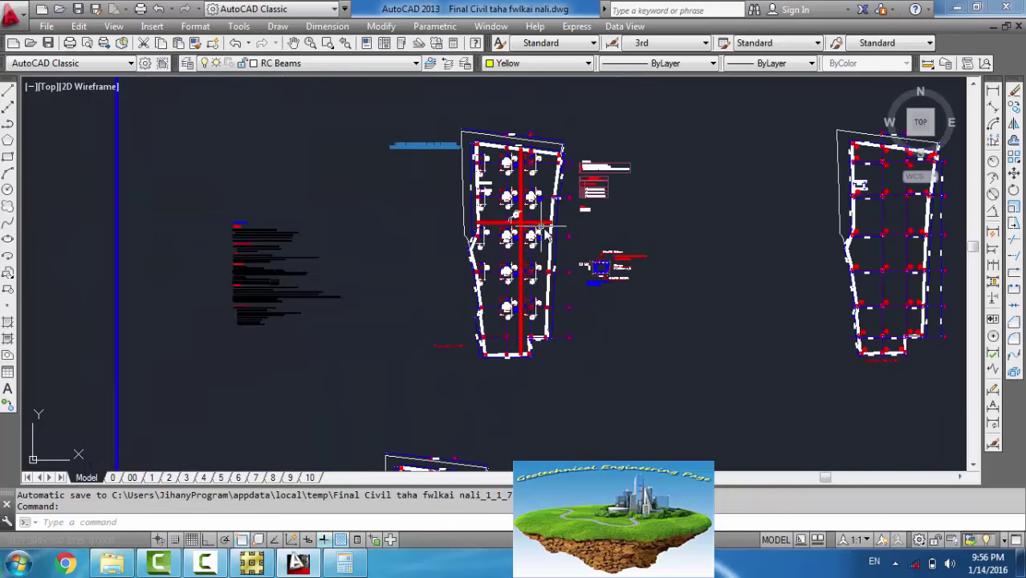
scroll(440, 417, down, 2)
middle_drag(436, 416, 431, 292)
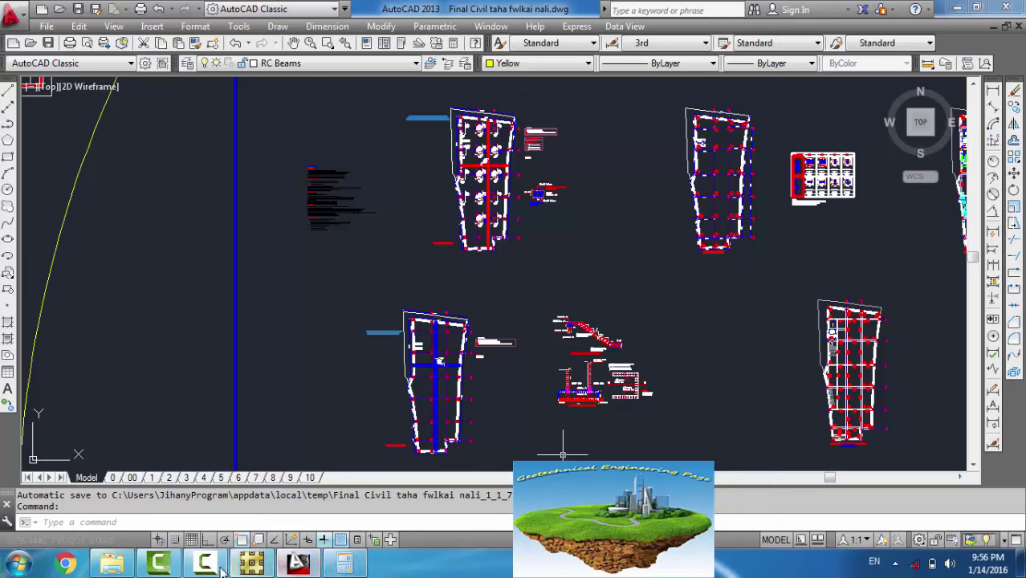
Step: Switch back to SAFE and display the punching shear design results on the mat slab
mouse_move(298, 565)
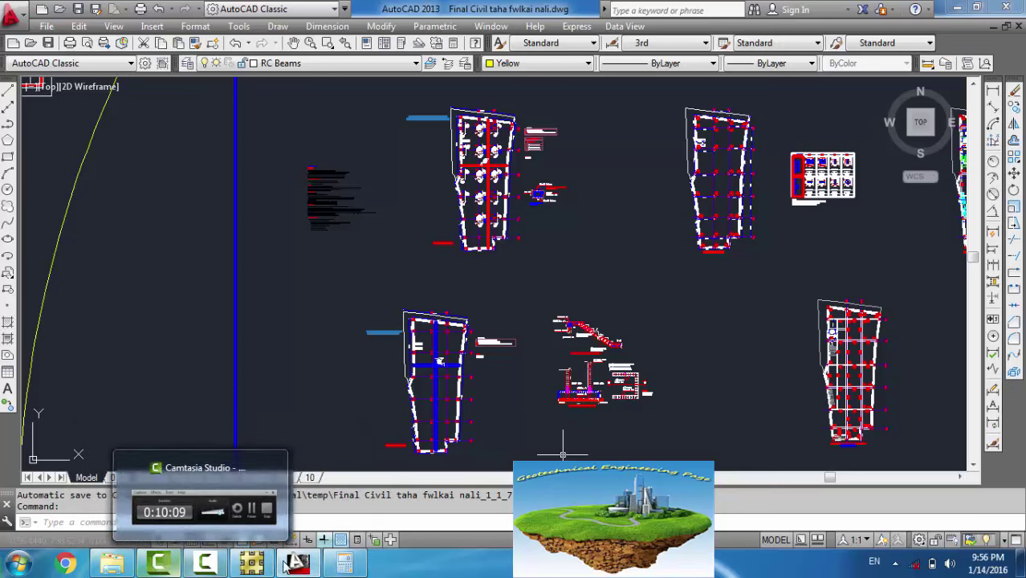
click(255, 566)
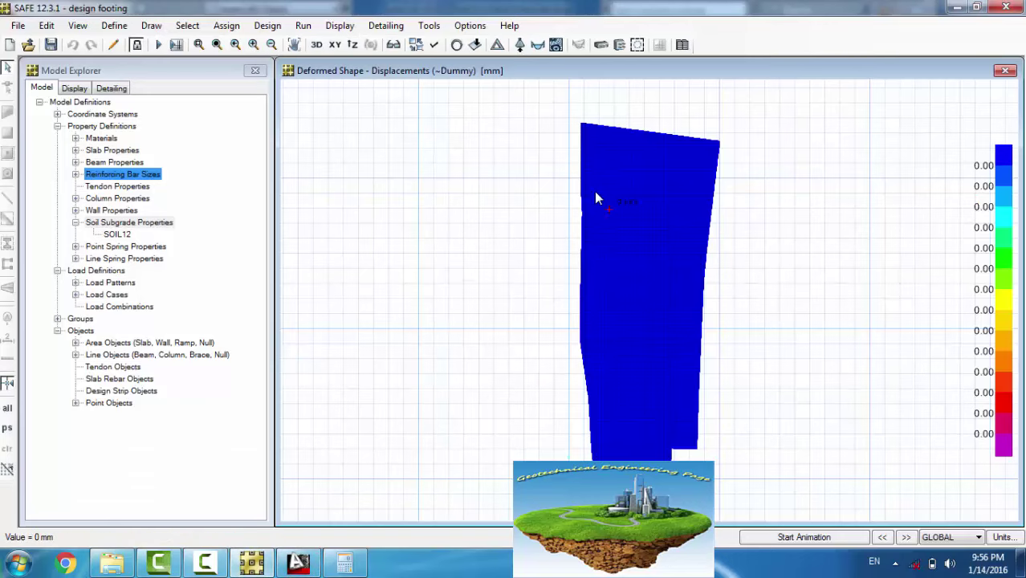
click(636, 48)
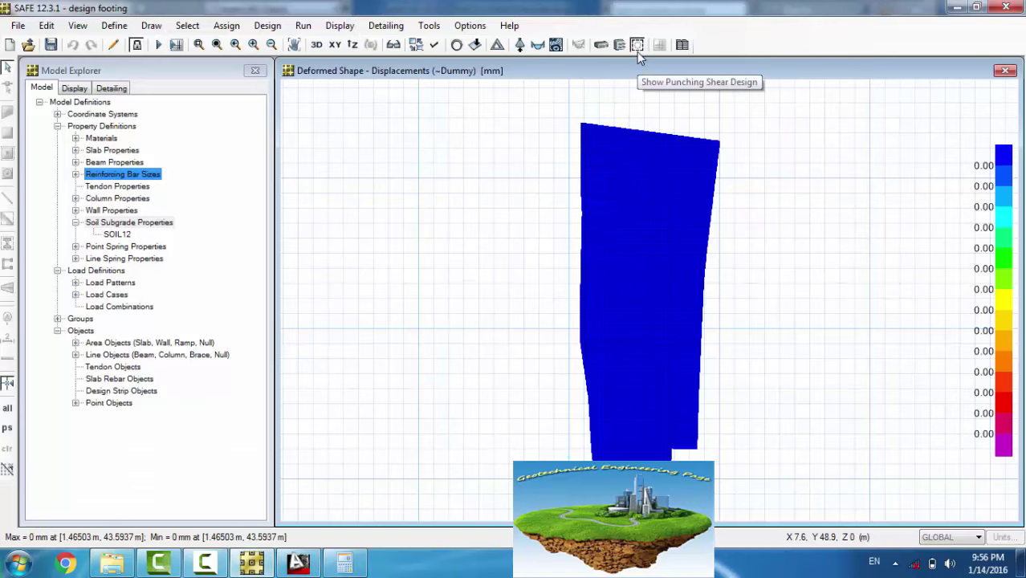
scroll(617, 279, up, 2)
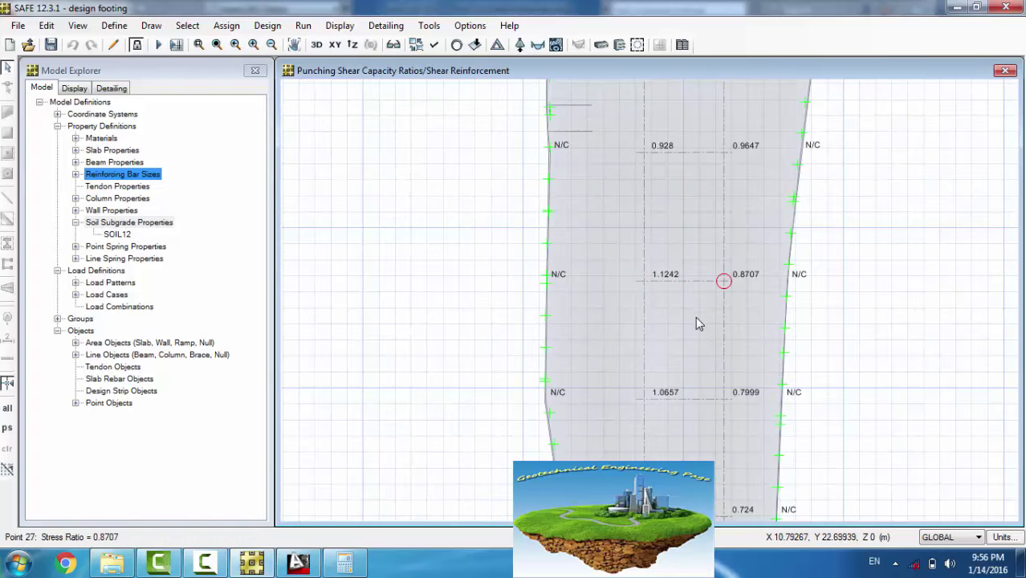
Step: Examine the punching shear capacity ratios at the columns along the full length of the mat
middle_drag(695, 316, 654, 174)
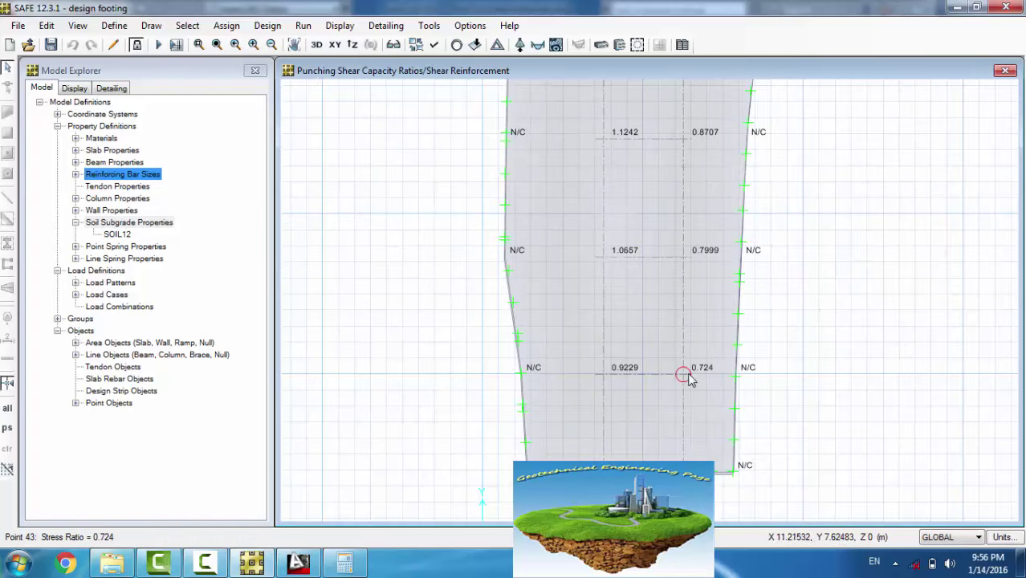
middle_drag(682, 256, 648, 439)
middle_drag(621, 253, 620, 355)
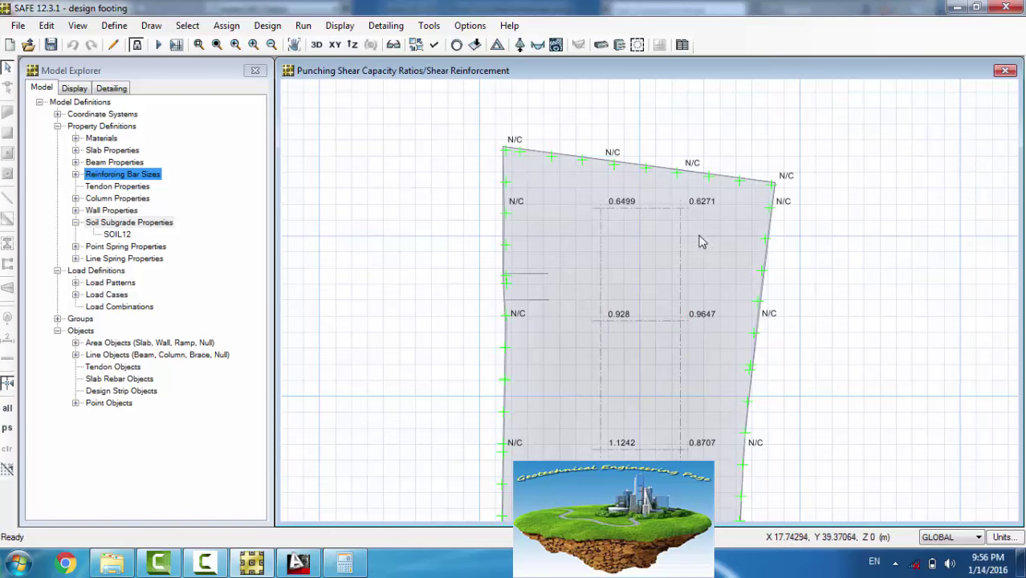
middle_drag(661, 431, 647, 385)
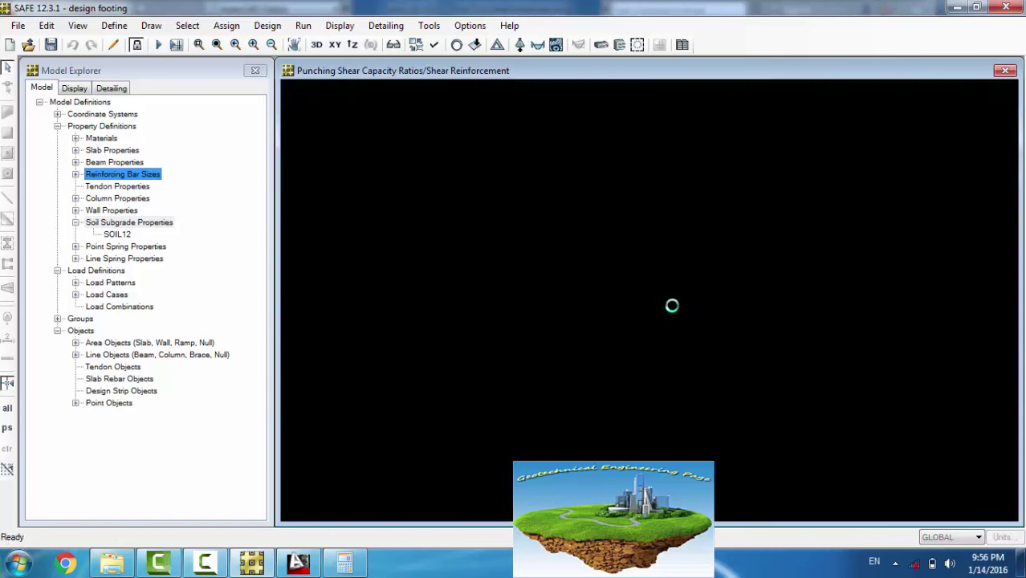
middle_drag(680, 419, 652, 279)
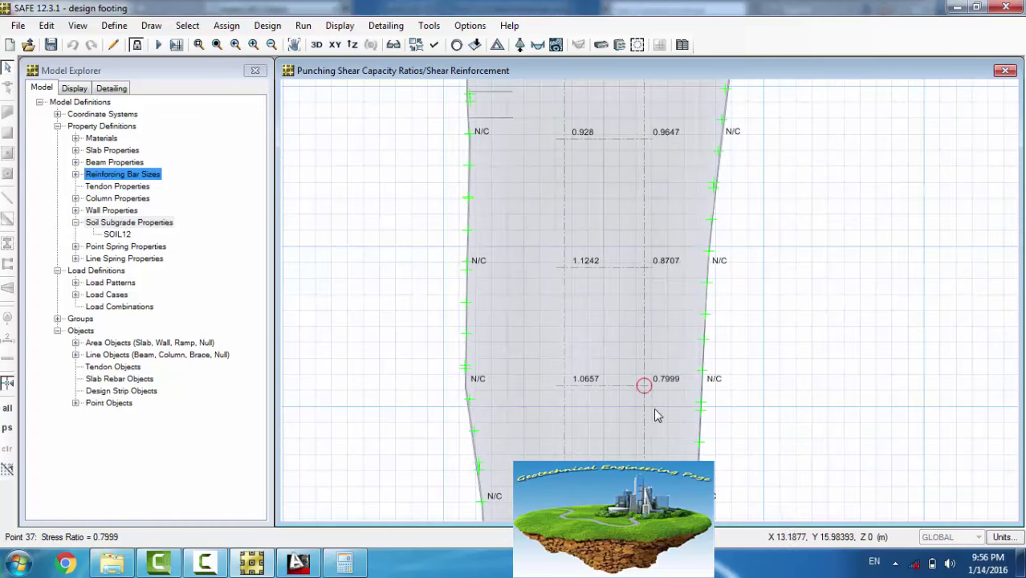
middle_drag(636, 371, 621, 281)
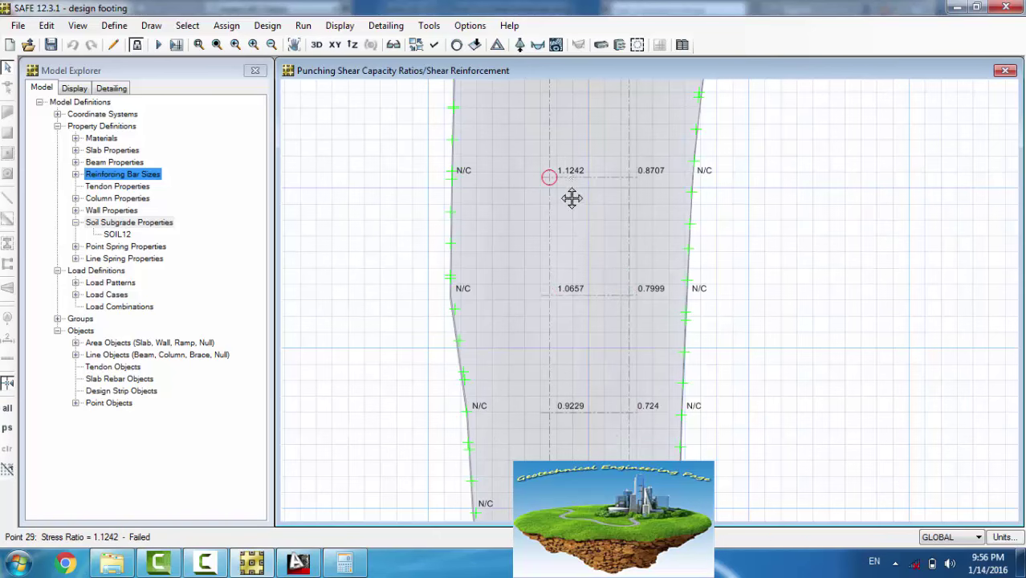
middle_drag(572, 198, 588, 268)
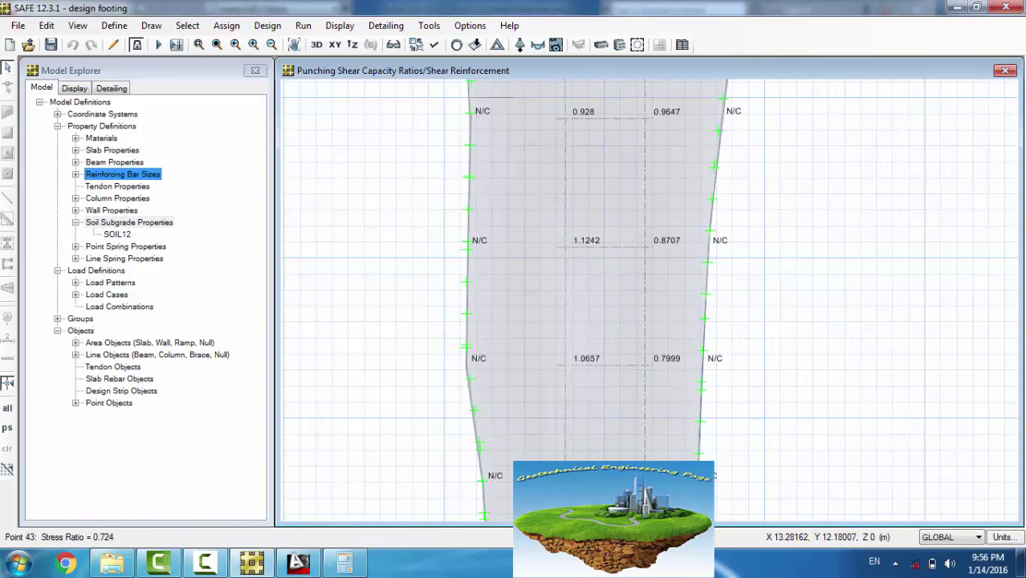
middle_drag(604, 330, 601, 241)
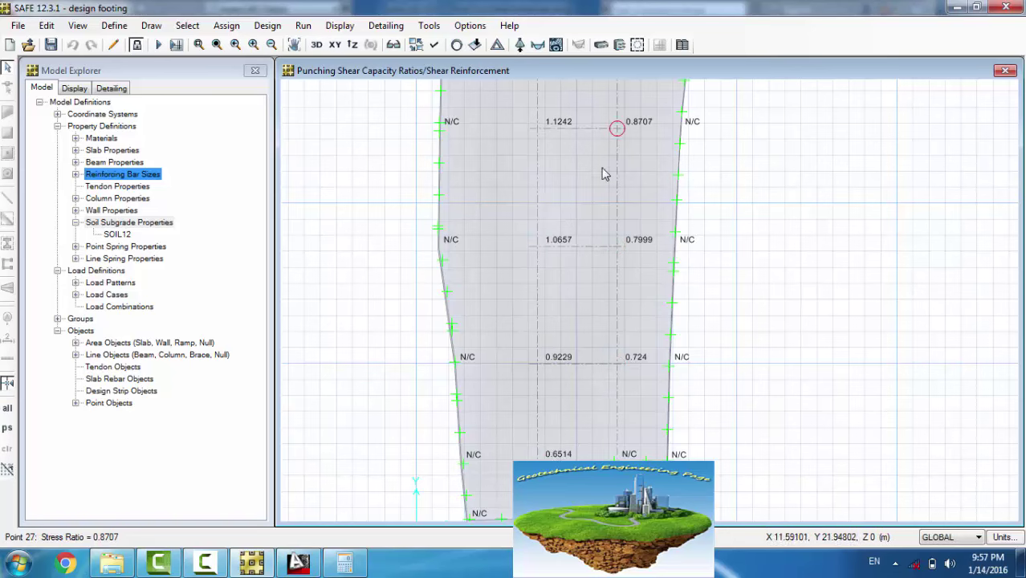
middle_drag(604, 284, 589, 308)
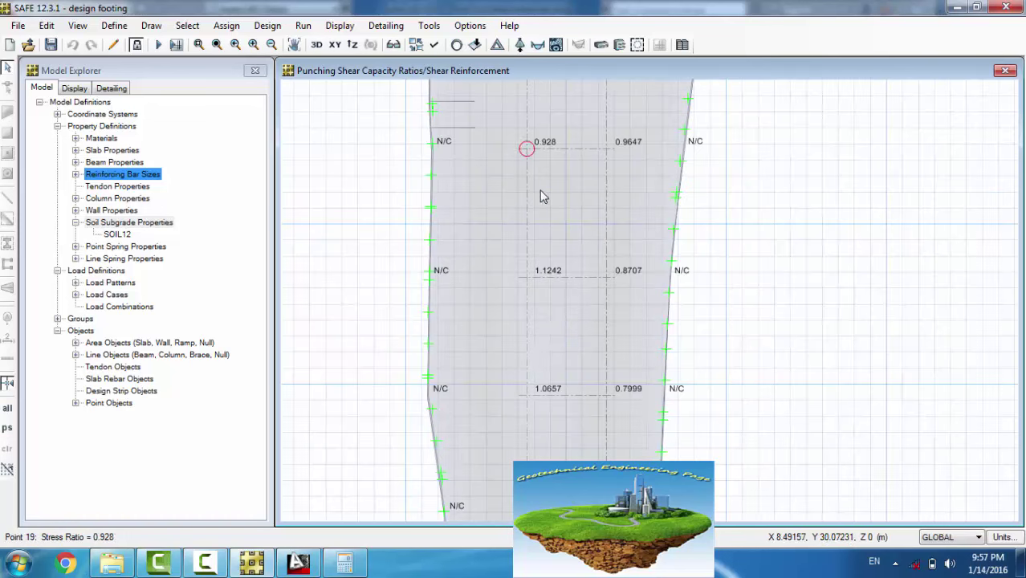
Step: Review the punching shear design details of the interior column with the 1.1242 ratio, then close them
right_click(526, 281)
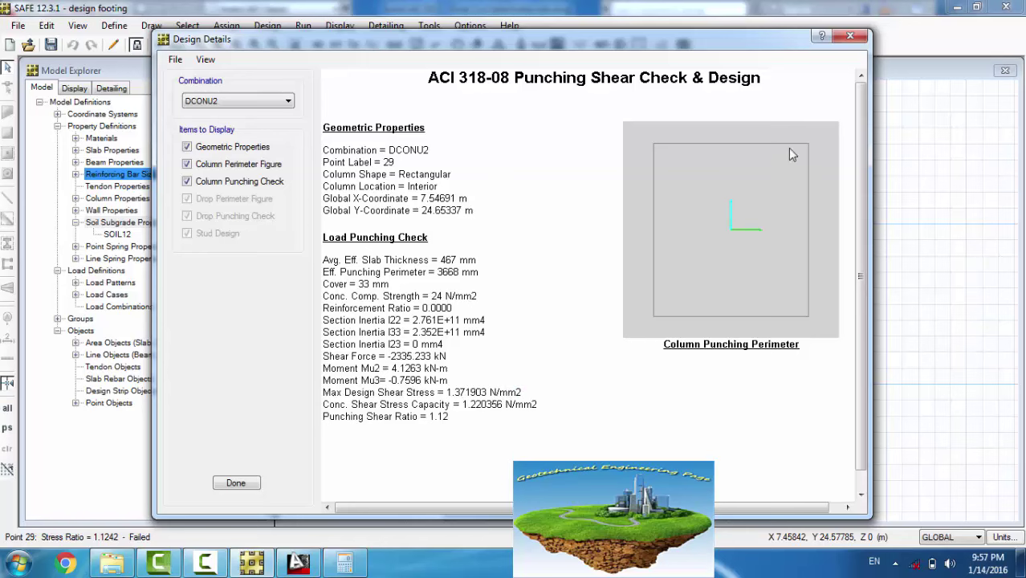
click(849, 37)
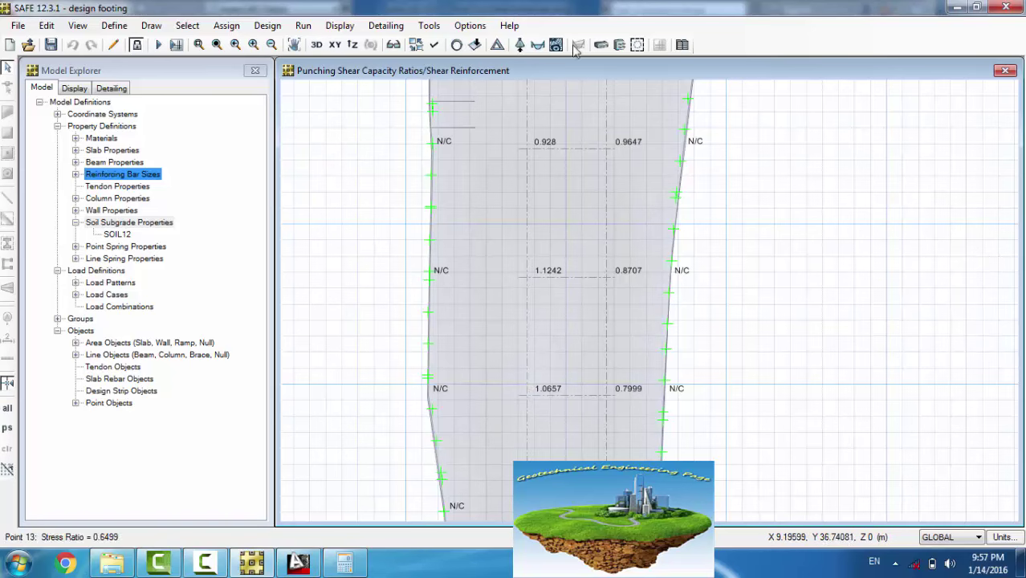
Step: Open the slab design display options and choose Finite Element Based design with enveloping flexural reinforcement for the Direction 1 bottom rebar
click(616, 46)
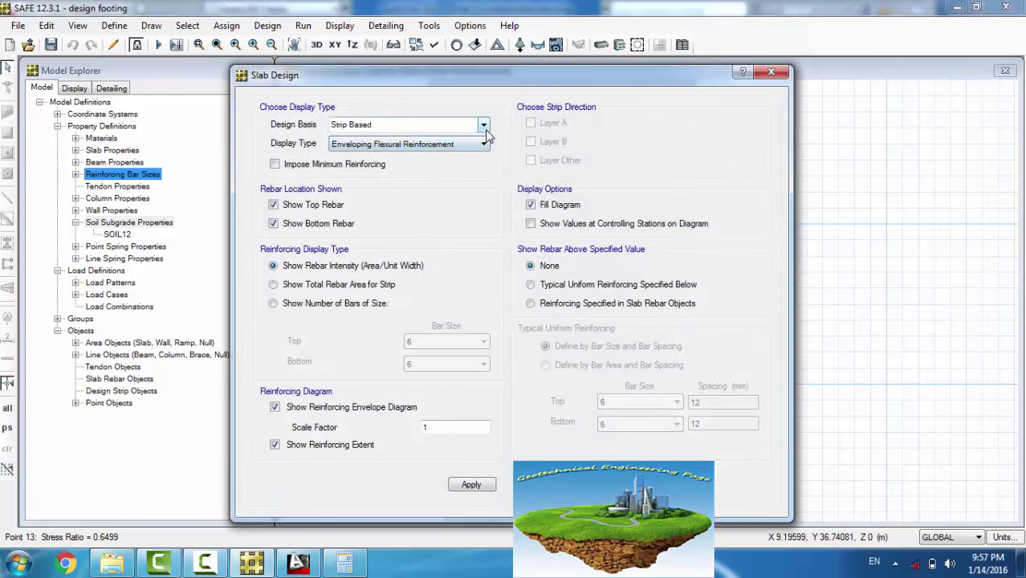
click(483, 124)
click(433, 142)
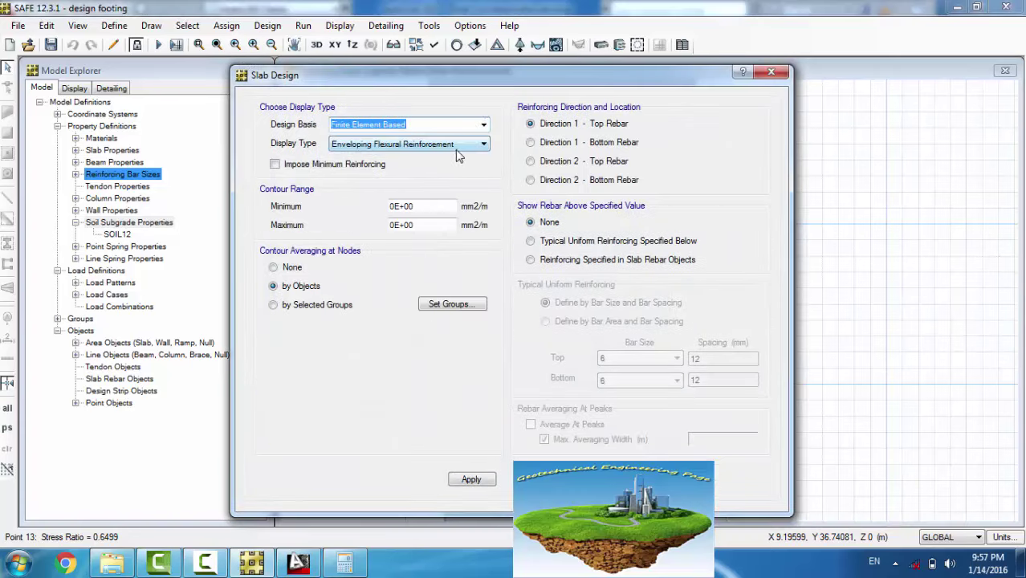
click(484, 126)
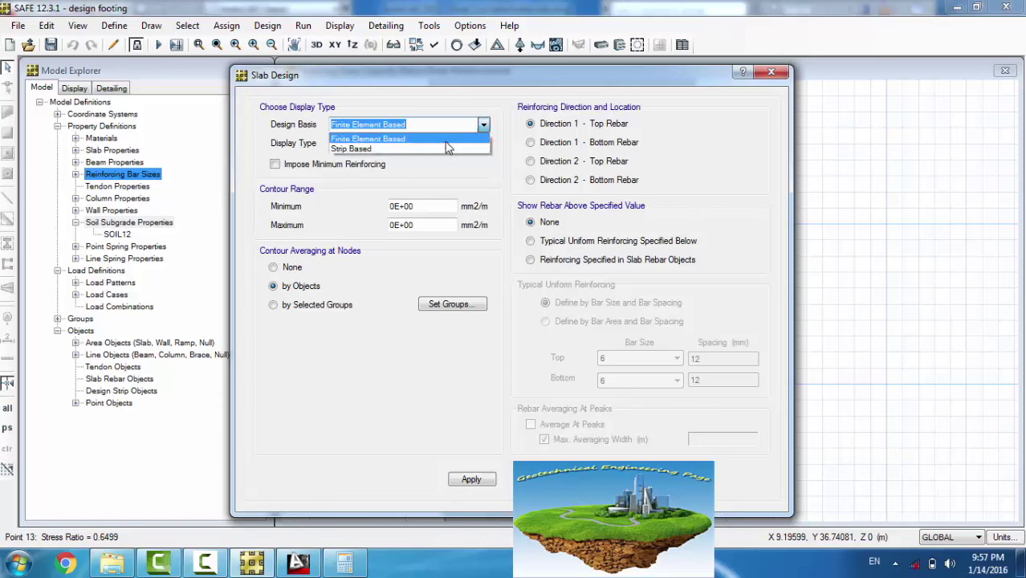
click(441, 149)
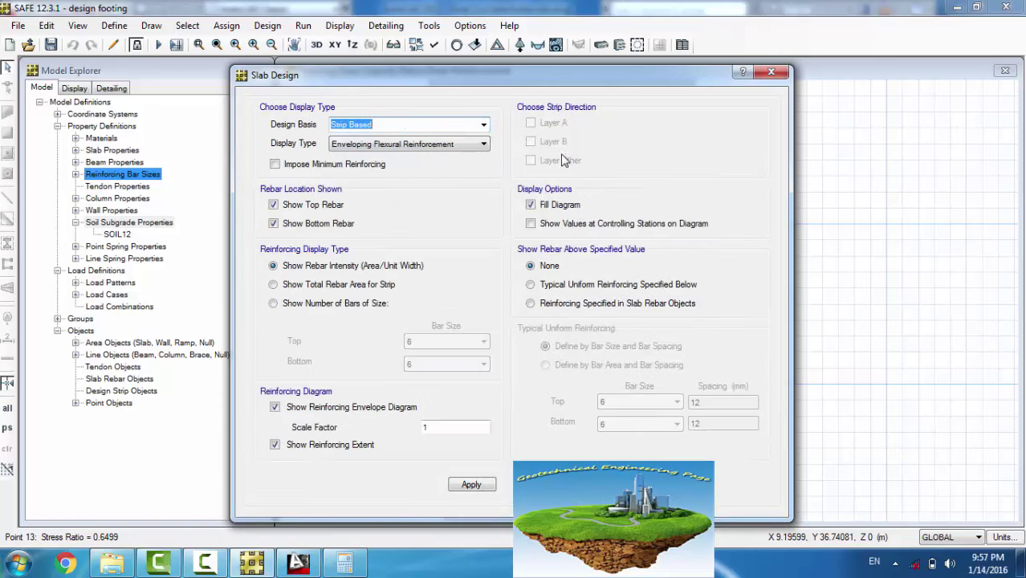
click(484, 127)
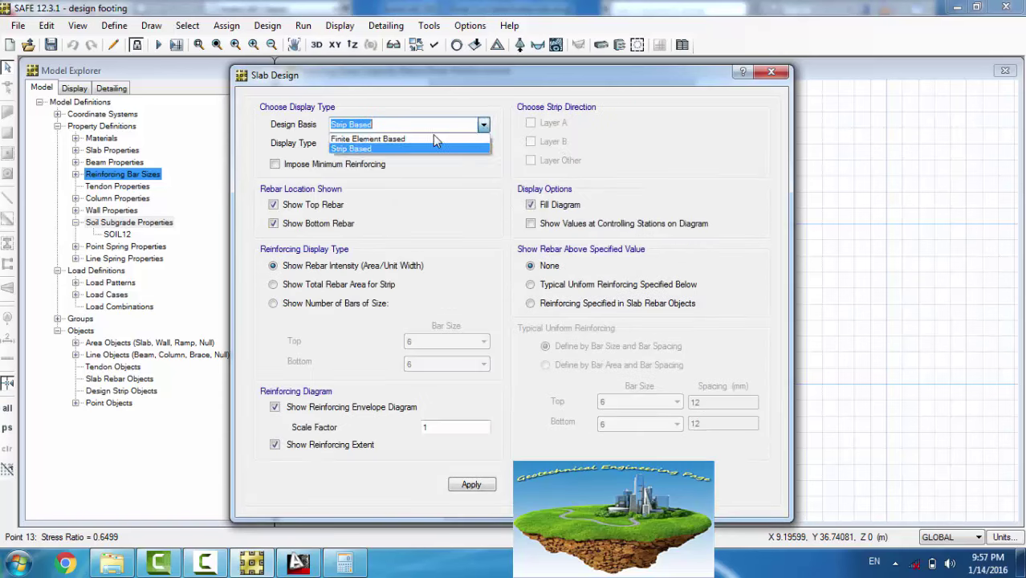
click(406, 164)
click(484, 127)
click(450, 137)
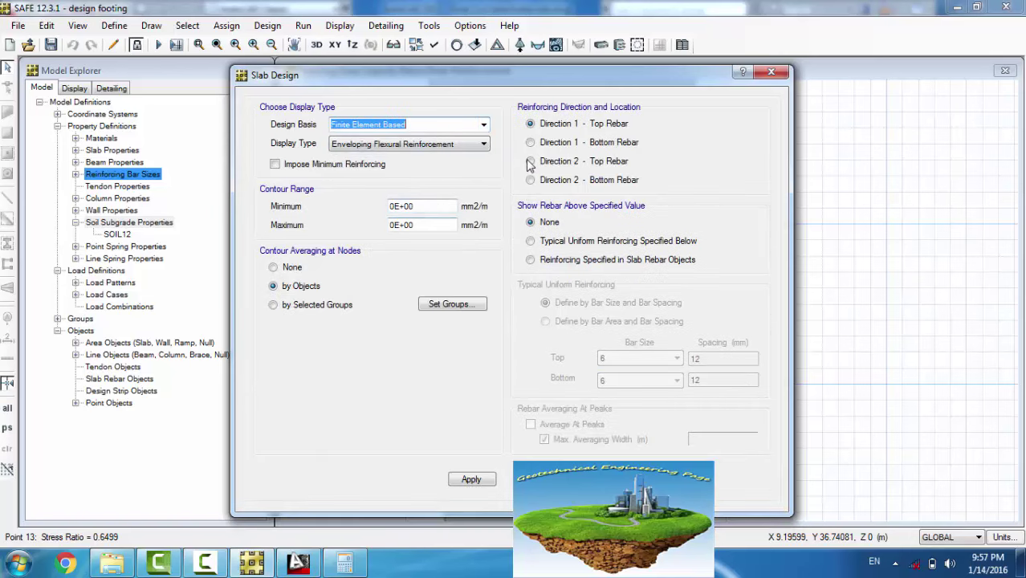
drag(626, 87, 719, 218)
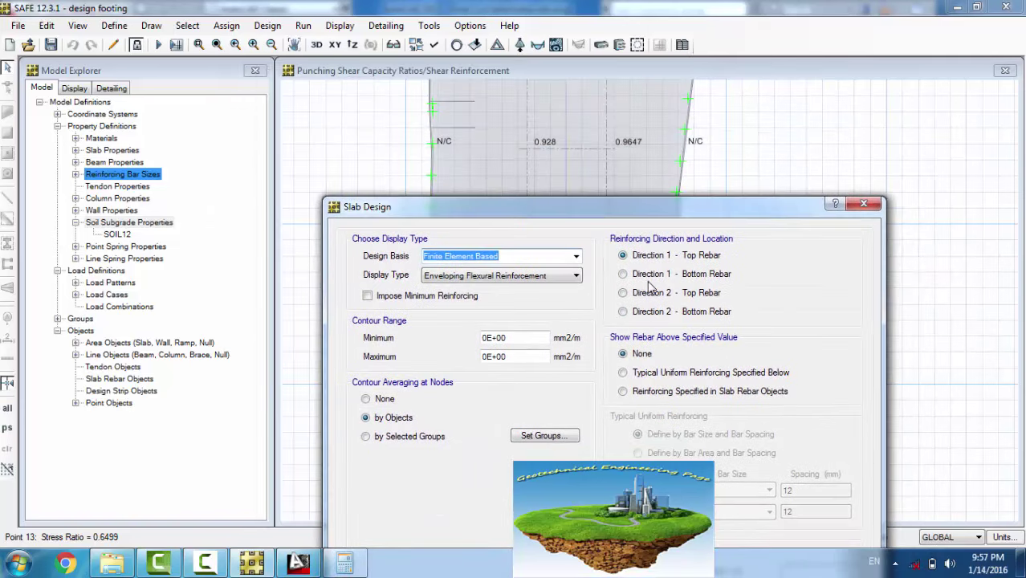
click(624, 275)
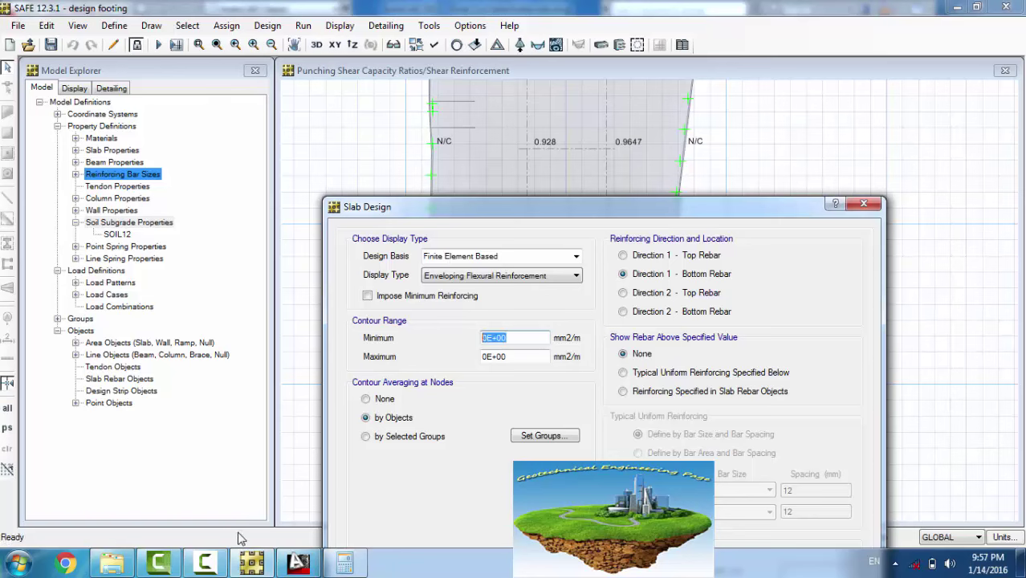
Step: Switch to Calculator and compute the slab's minimum reinforcement area per metre as 0.0018 × 500 × 1000
click(345, 564)
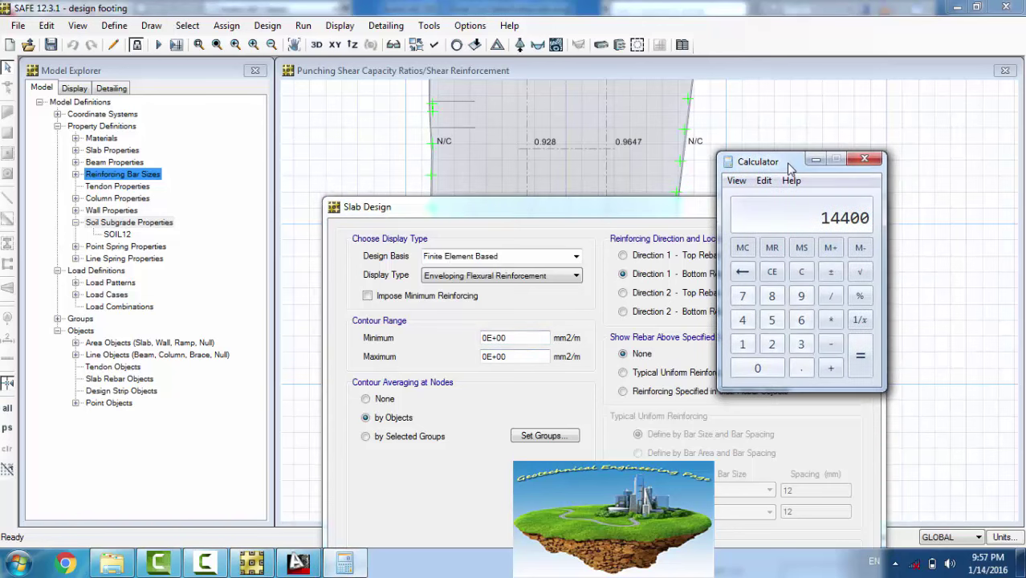
drag(786, 162, 720, 155)
click(743, 268)
click(743, 363)
click(699, 363)
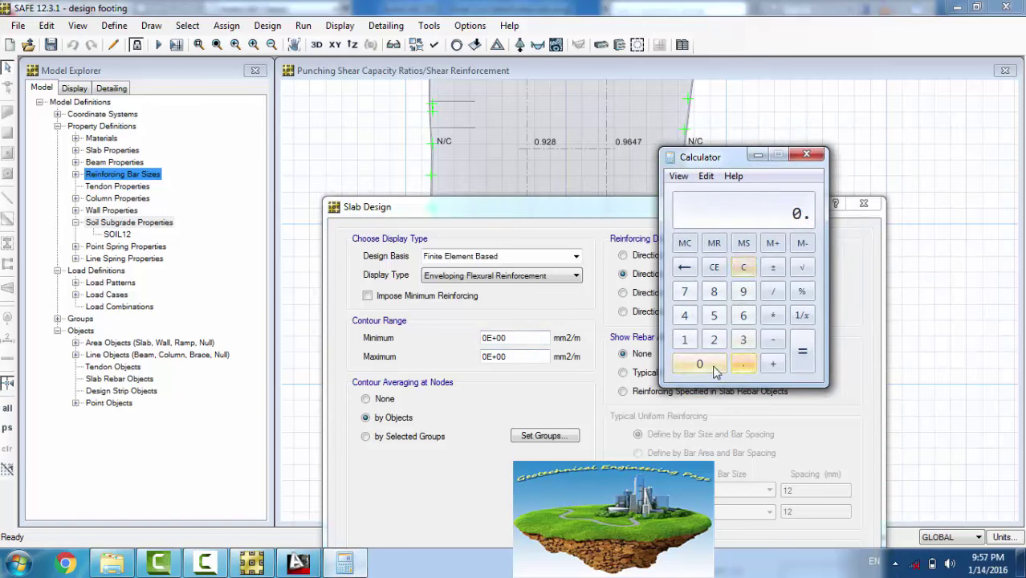
click(699, 363)
click(683, 339)
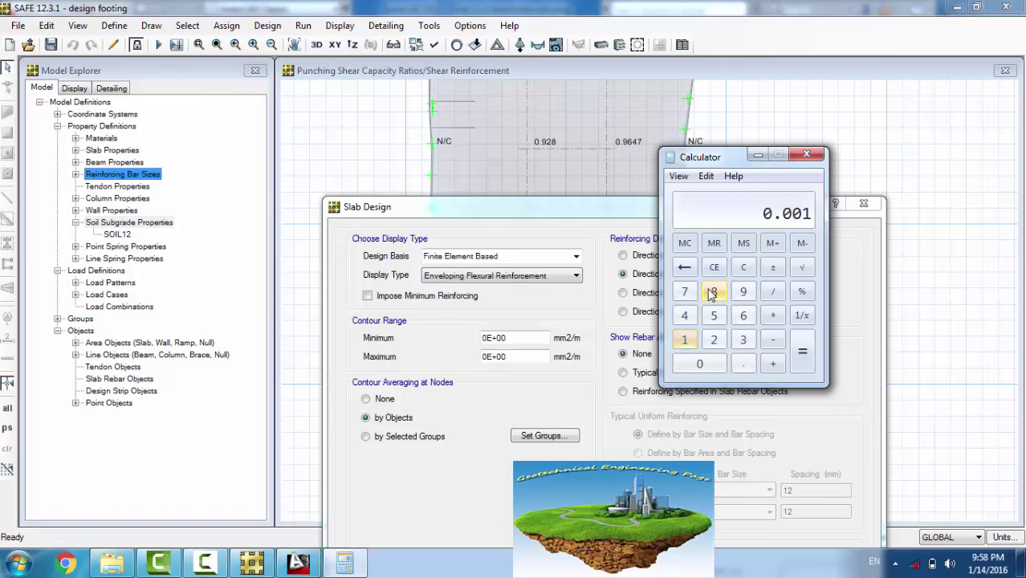
click(712, 292)
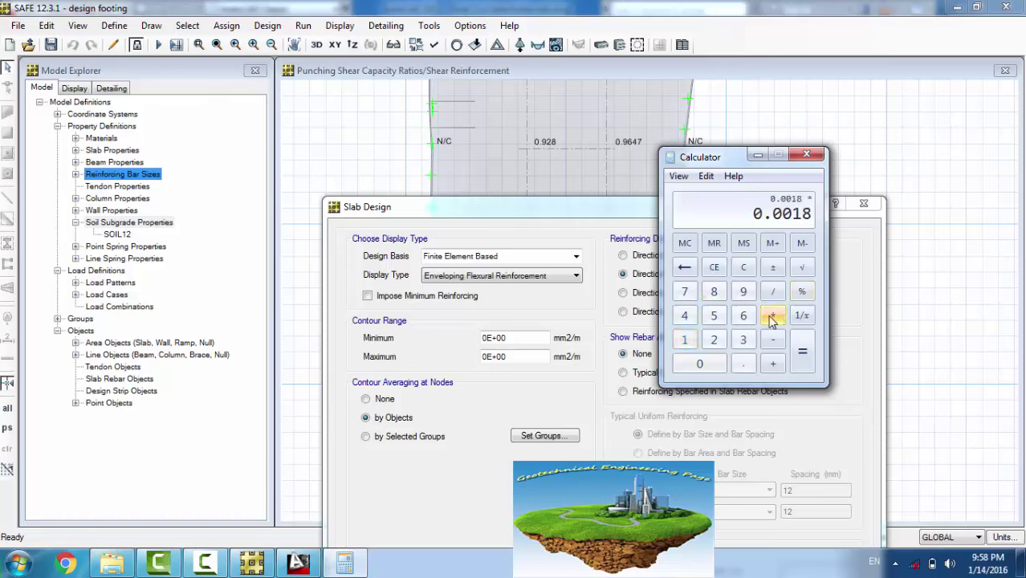
click(719, 320)
click(699, 366)
click(699, 366)
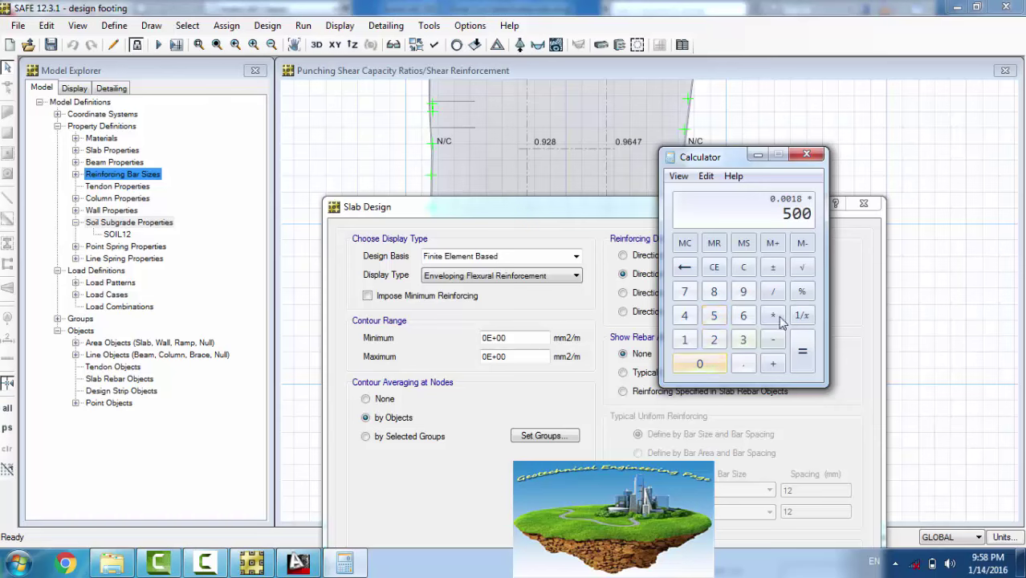
click(772, 317)
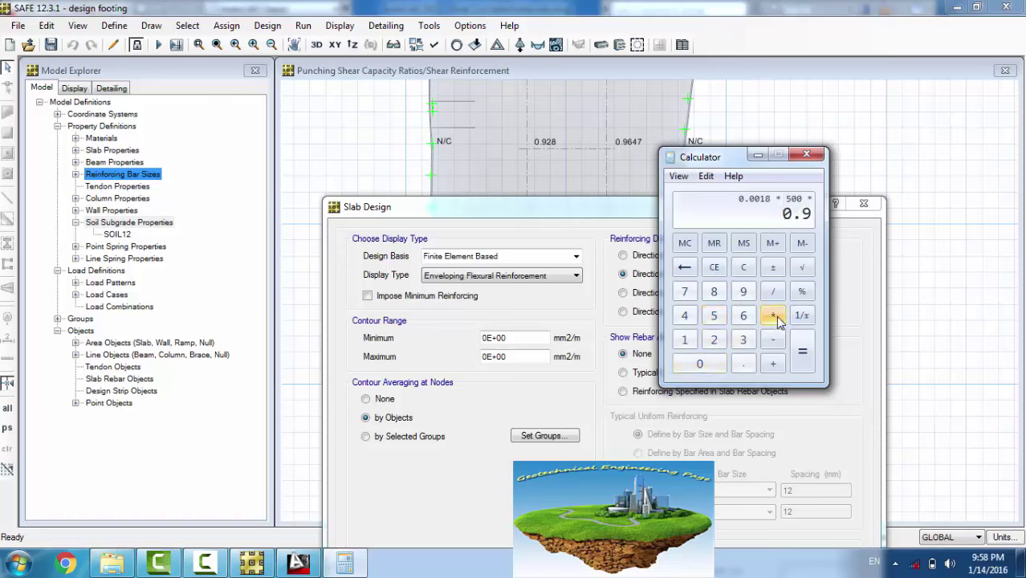
click(685, 340)
click(695, 364)
click(695, 363)
click(695, 363)
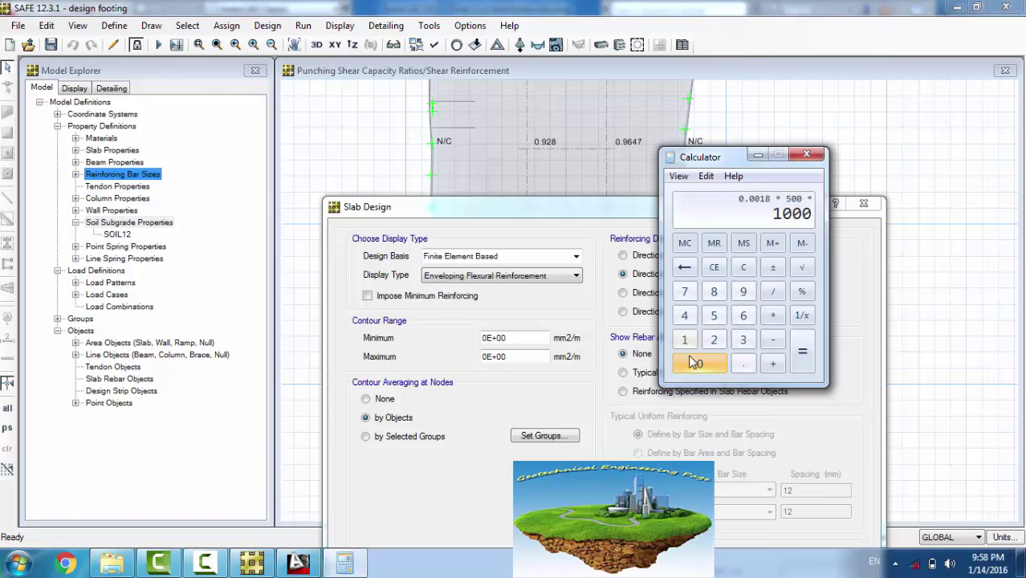
click(801, 357)
Step: Divide the calculated reinforcement area by 201 to find the number of bars per metre, and clear the calculator
click(774, 292)
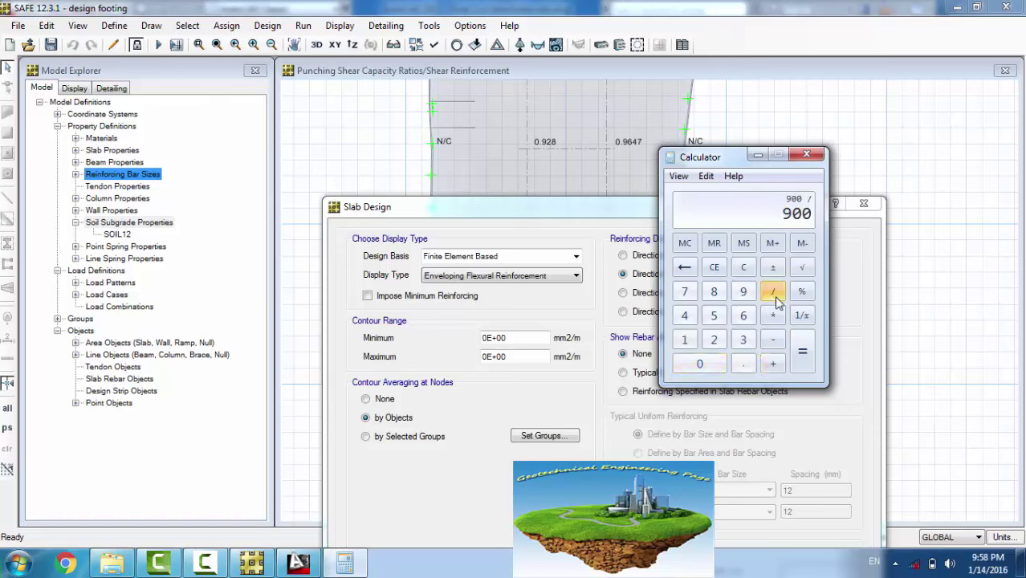
click(713, 340)
click(690, 364)
click(686, 340)
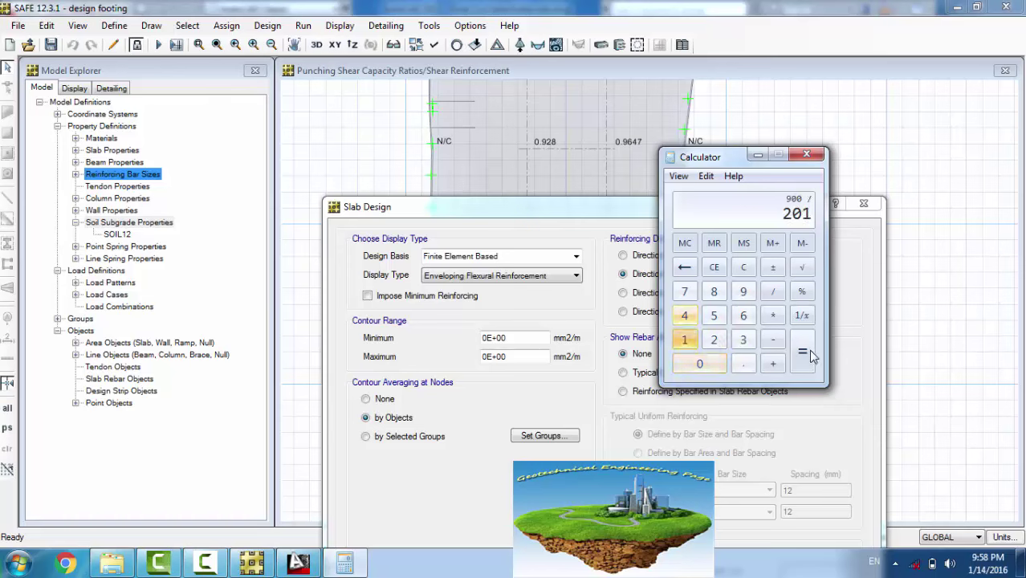
click(803, 350)
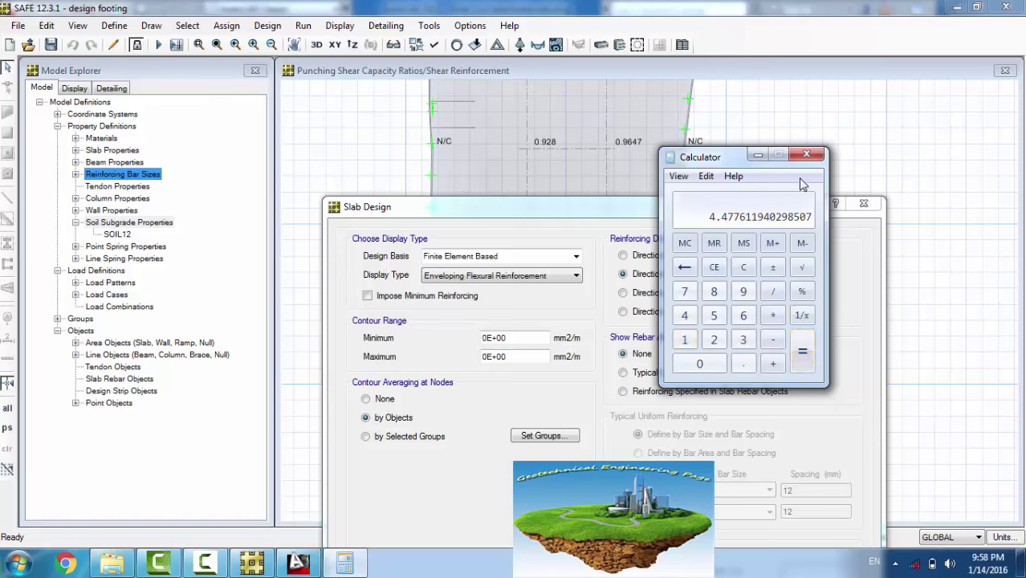
click(745, 270)
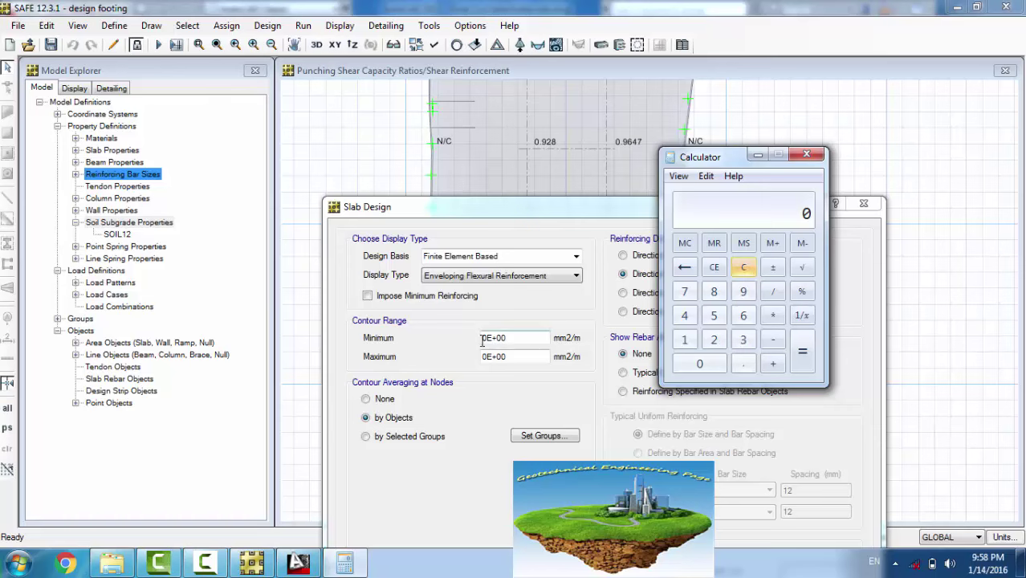
Step: Return to the slab design options, set both contour range limits to 900 mm2/m, and display the Direction 1 bottom rebar contours unobstructed
click(443, 344)
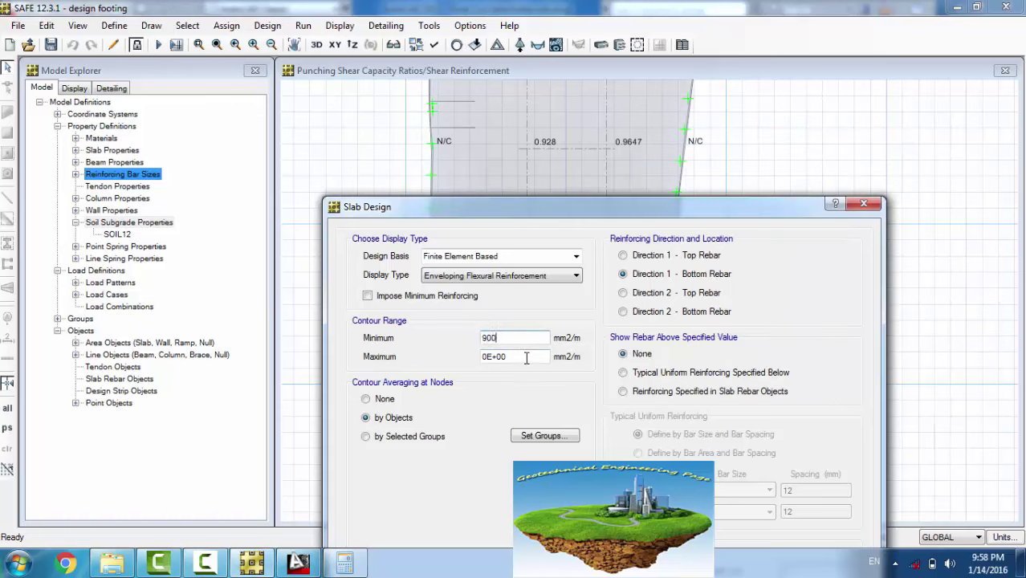
key(Tab)
drag(663, 221, 590, 95)
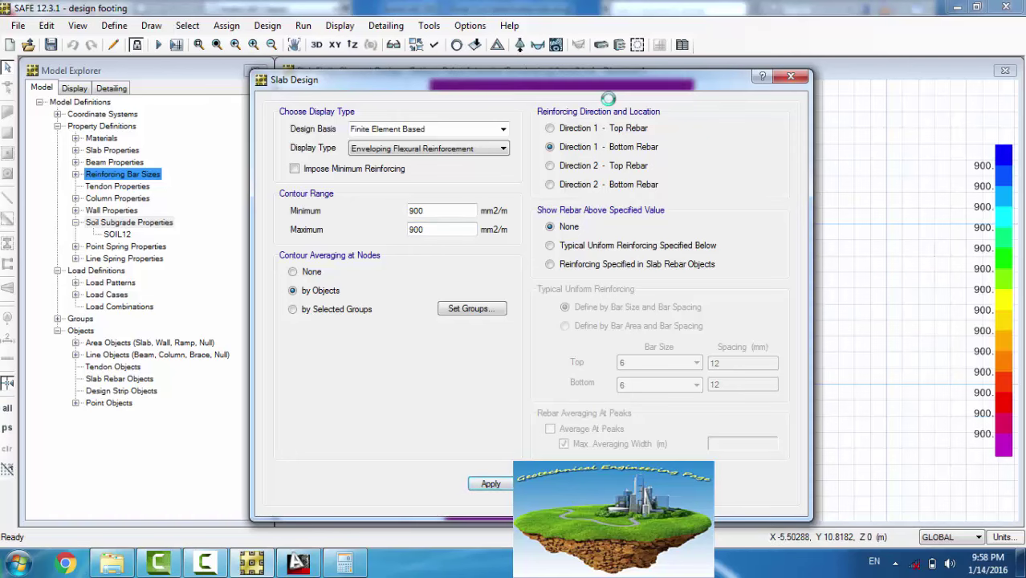
drag(608, 94, 167, 129)
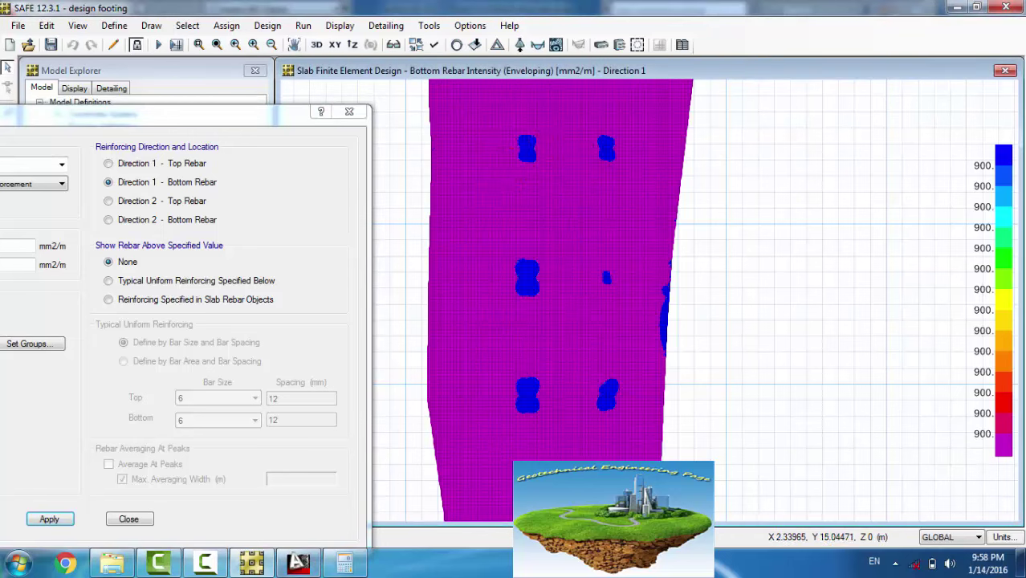
Step: Switch to AutoCAD and examine the extra bottom steel bar schedule and the A1, A2 and A3 bars marked around the columns on grid line 2
click(298, 562)
scroll(482, 161, up, 6)
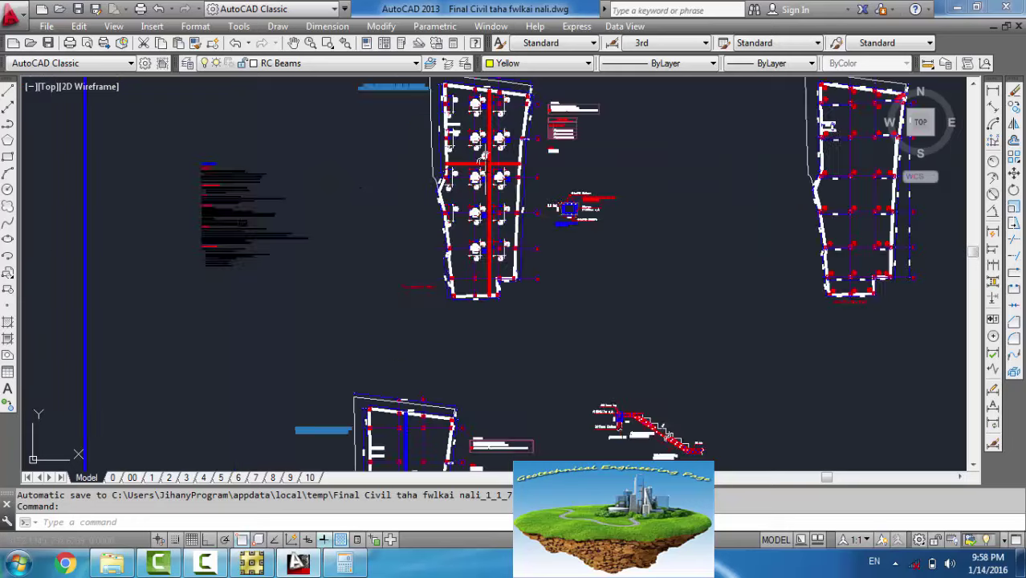
scroll(514, 257, up, 4)
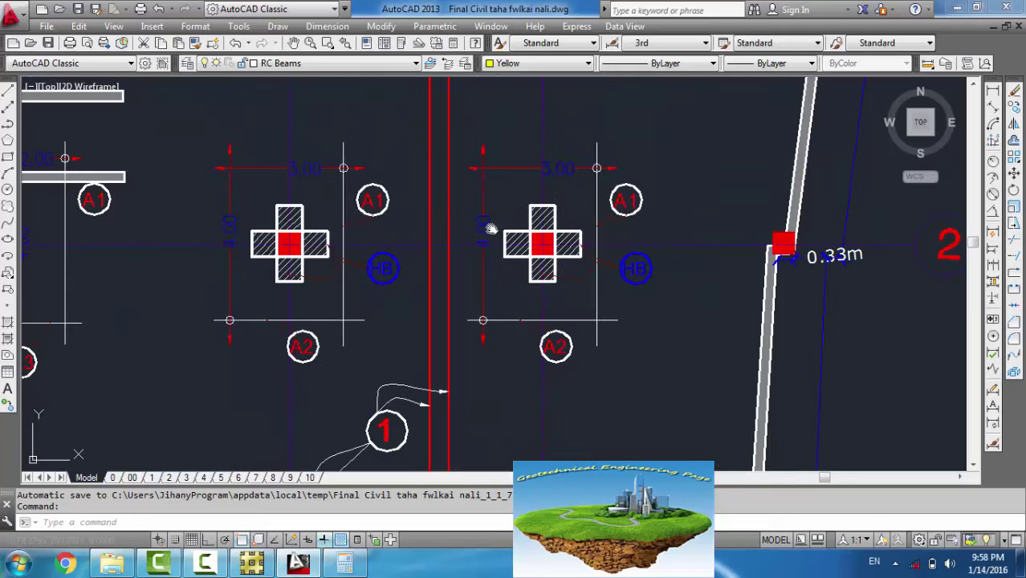
scroll(488, 238, down, 4)
scroll(481, 215, up, 3)
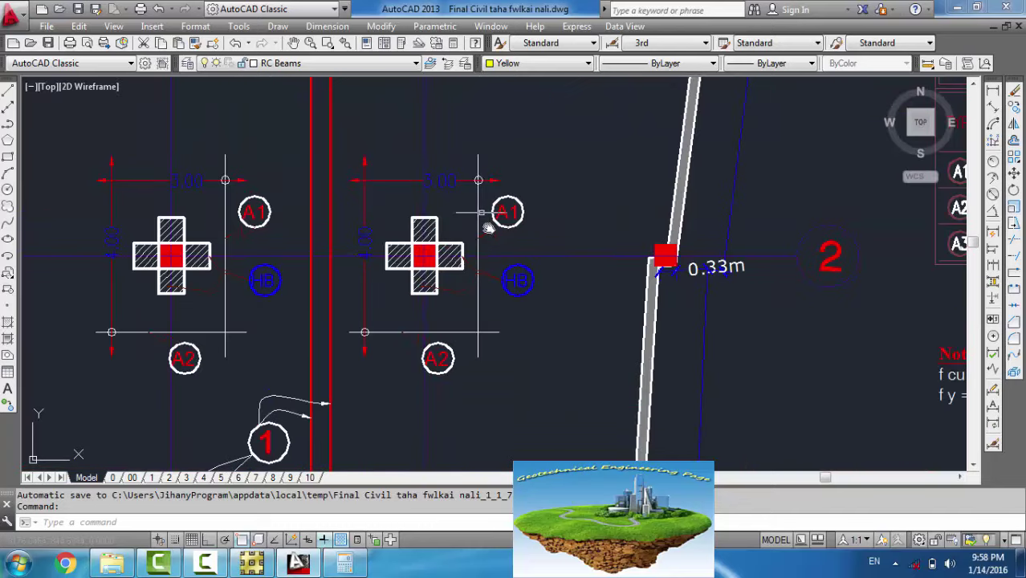
mouse_move(455, 343)
middle_down()
mouse_move(465, 316)
mouse_move(598, 305)
mouse_move(642, 248)
mouse_move(700, 224)
middle_up()
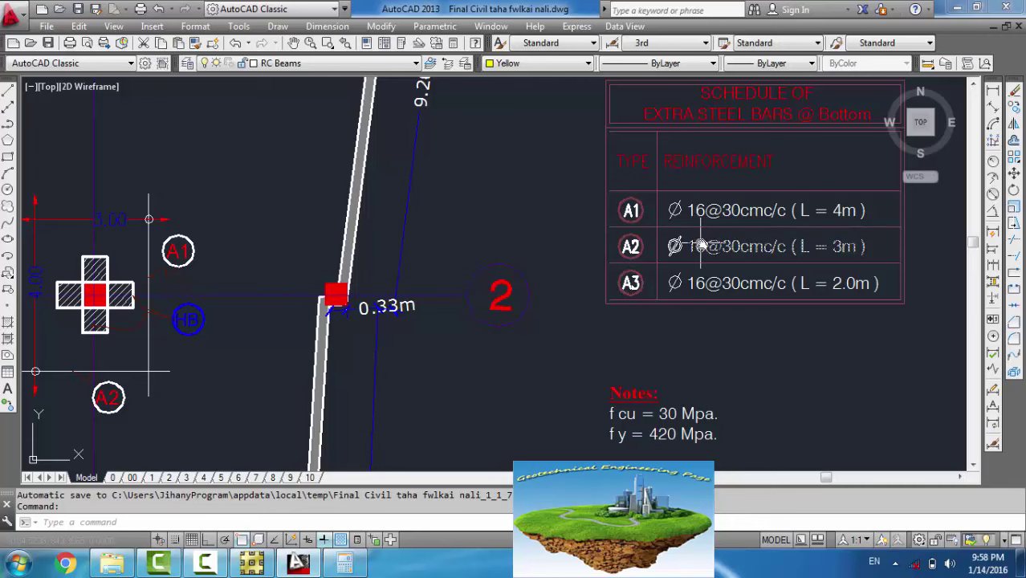
middle_drag(474, 266, 728, 265)
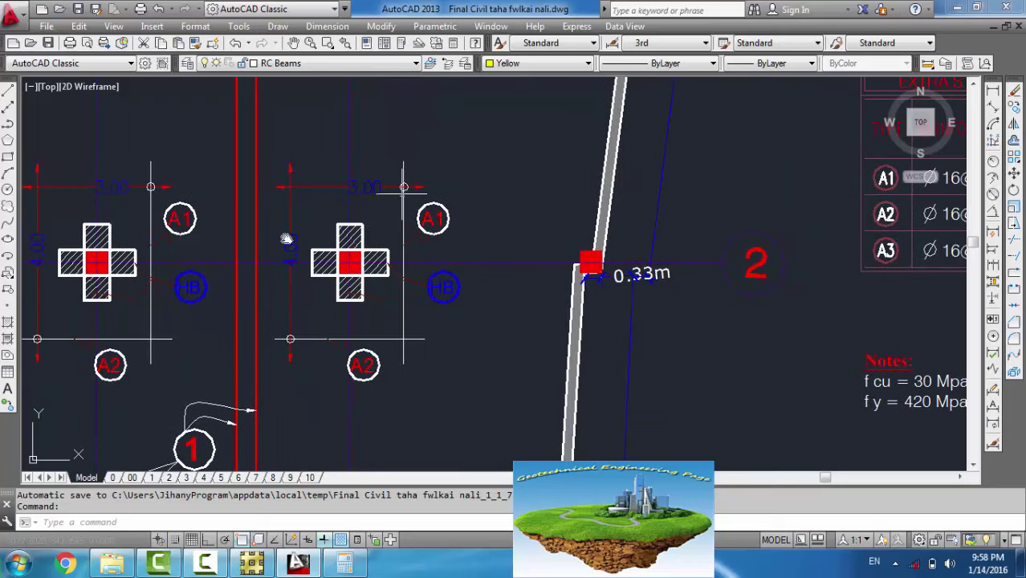
mouse_move(723, 346)
middle_down()
mouse_move(207, 351)
mouse_move(211, 362)
middle_up()
middle_drag(139, 324, 639, 340)
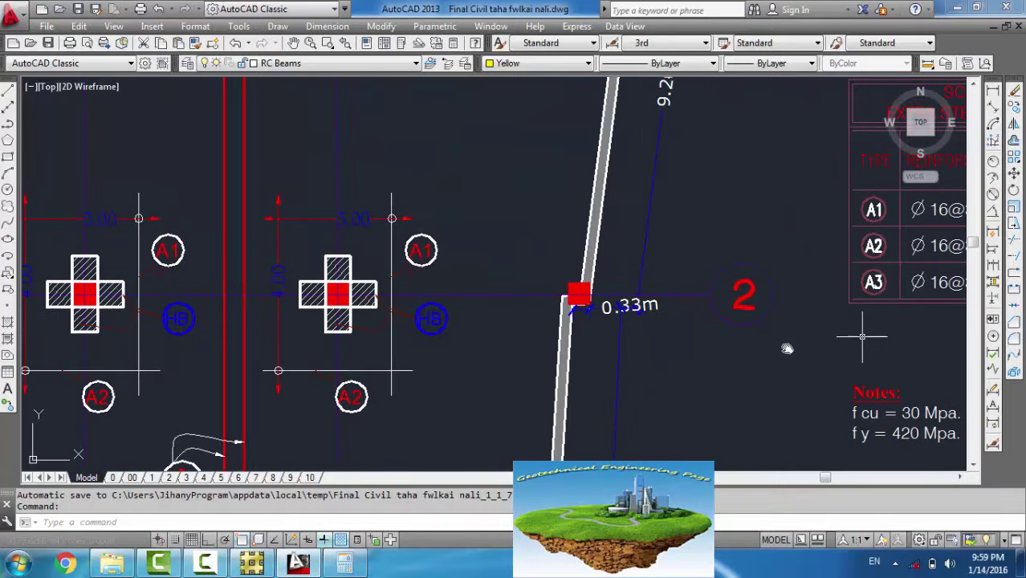
middle_drag(990, 231, 766, 252)
middle_drag(318, 393, 796, 349)
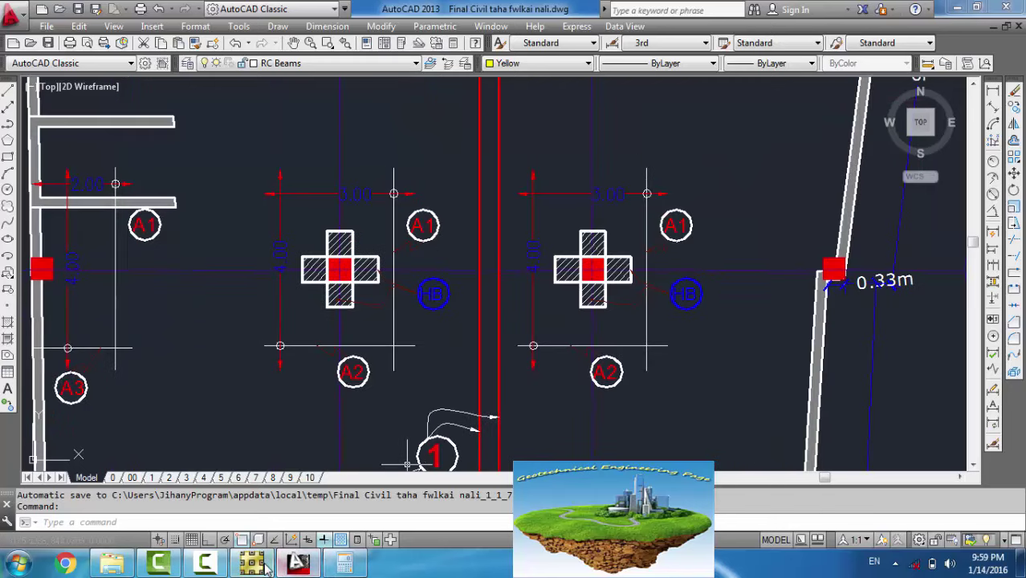
Step: Switch back to SAFE and display the Direction 2 bottom rebar contours with the mat slab clear of the options dialog
click(298, 564)
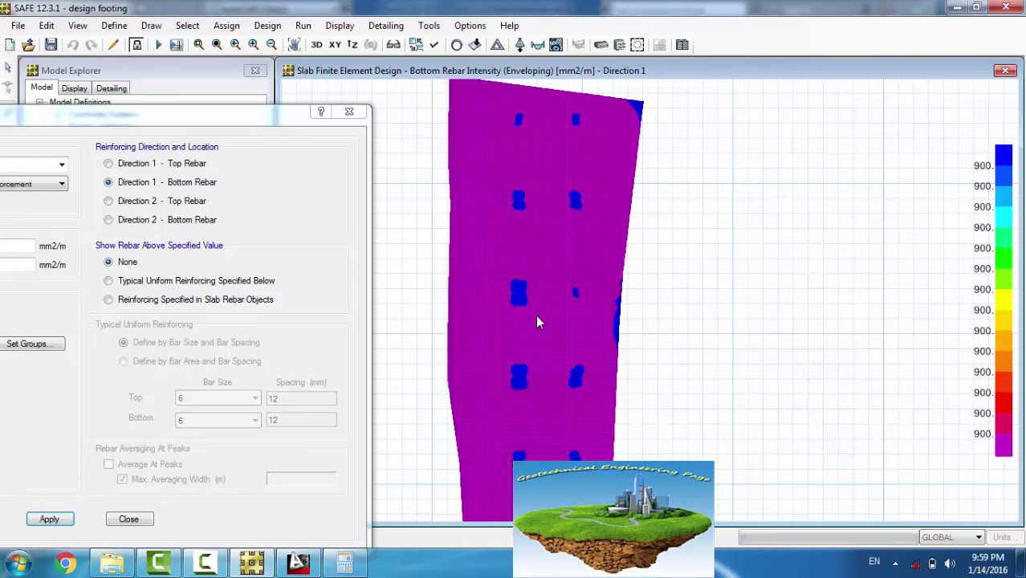
click(131, 119)
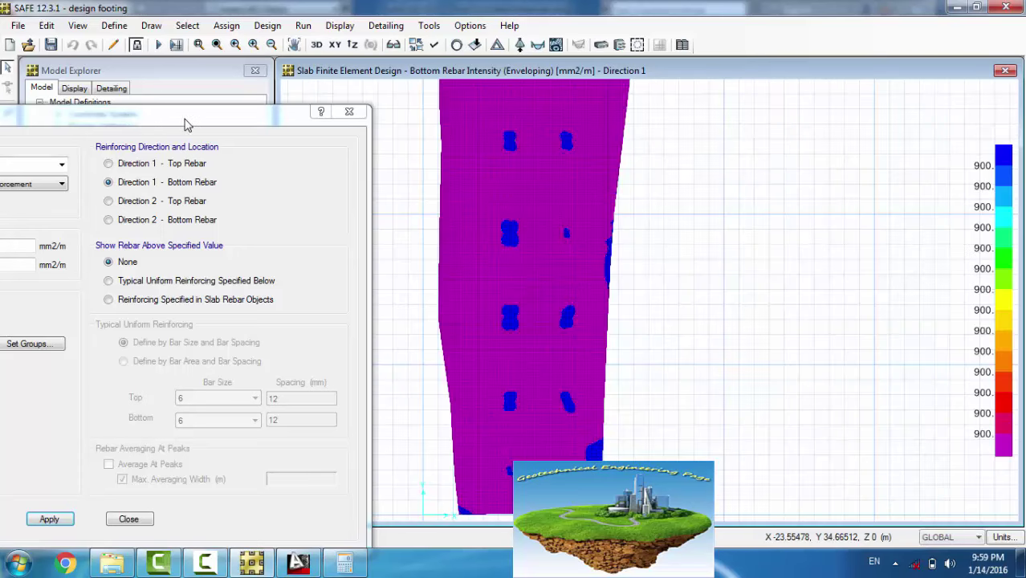
drag(144, 127, 277, 137)
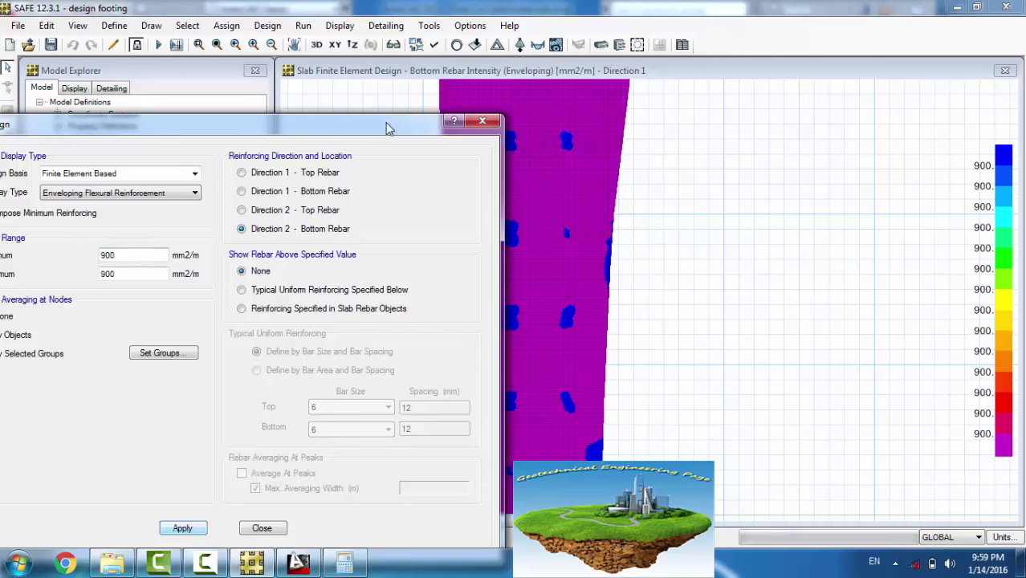
drag(386, 128, 210, 128)
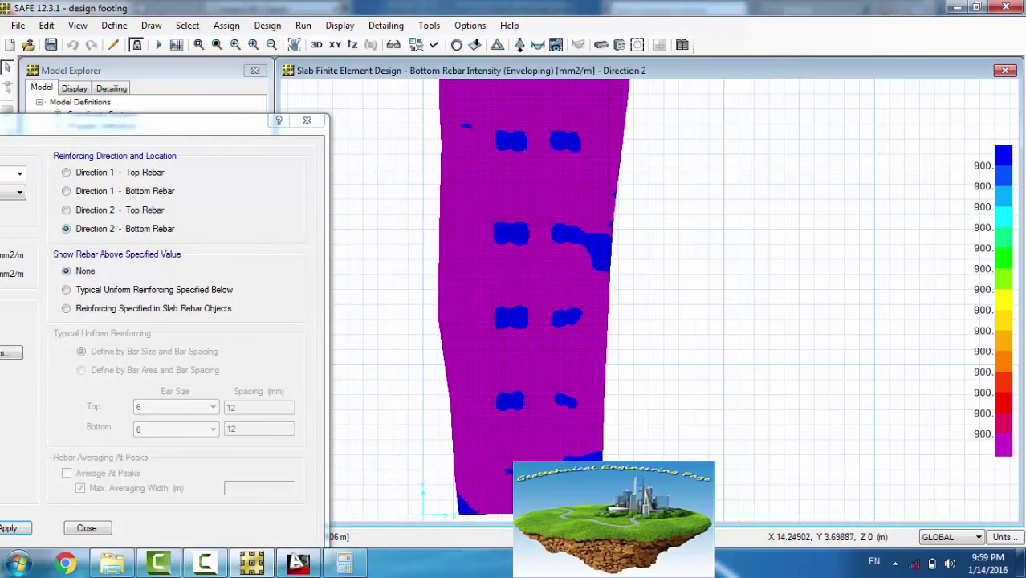
Step: Examine the Direction 2 bottom rebar intensities in the blue zones along the mat's sloping edge
mouse_move(601, 455)
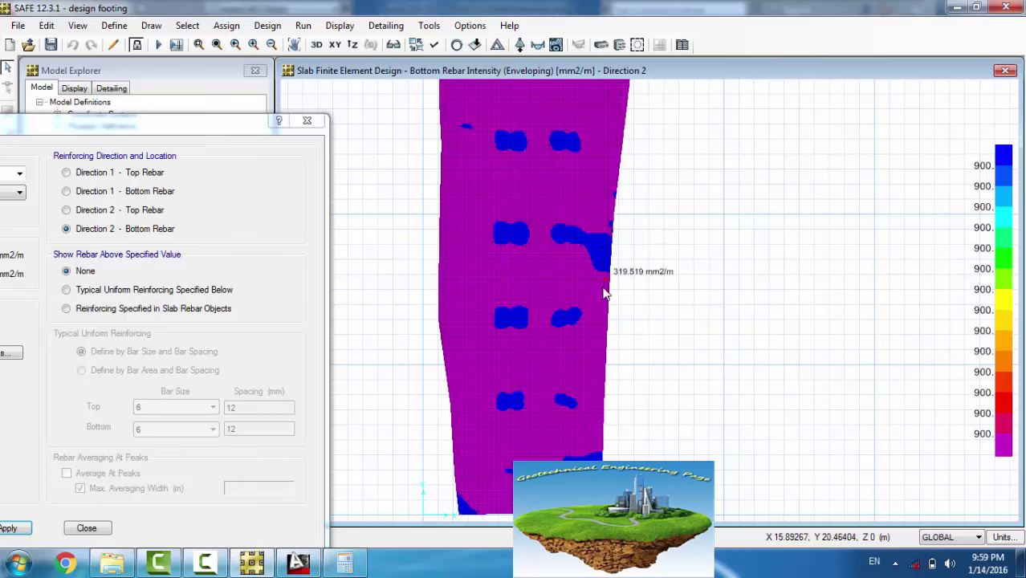
mouse_move(588, 221)
mouse_move(600, 251)
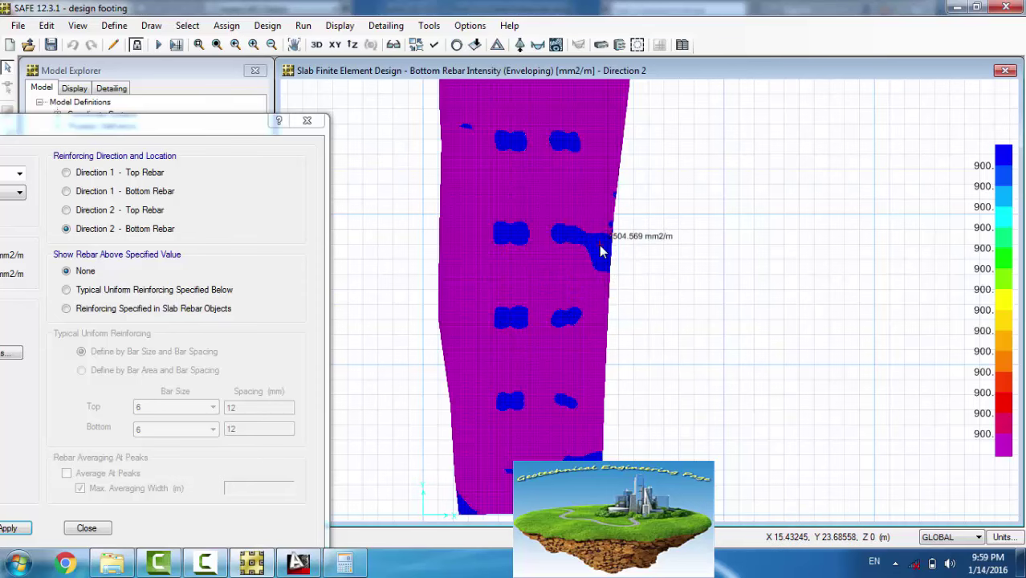
Step: Display the Direction 1 and the Direction 2 top rebar contours and examine the blue zones near the mat's lower end
drag(181, 122, 319, 132)
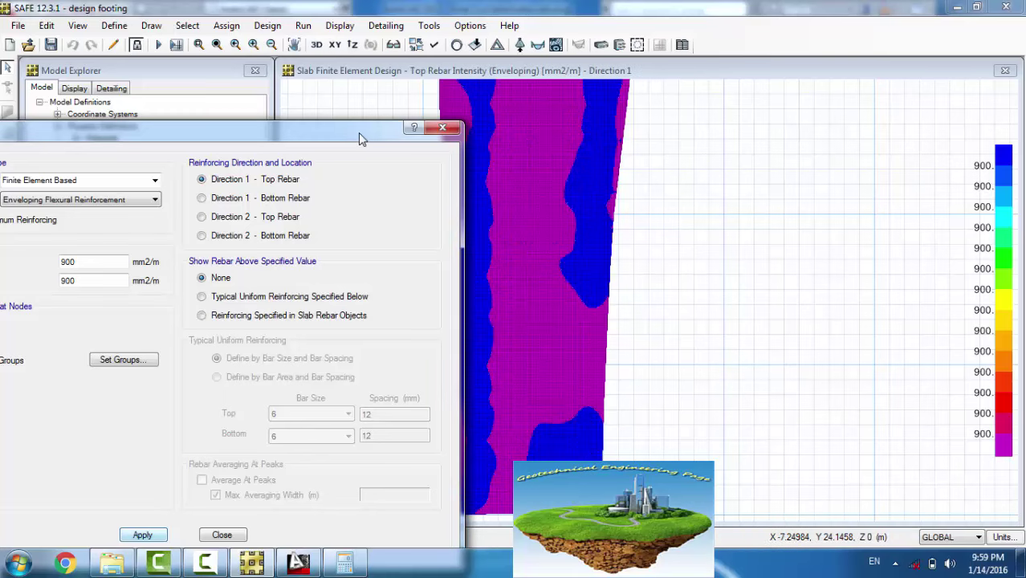
drag(358, 133, 204, 143)
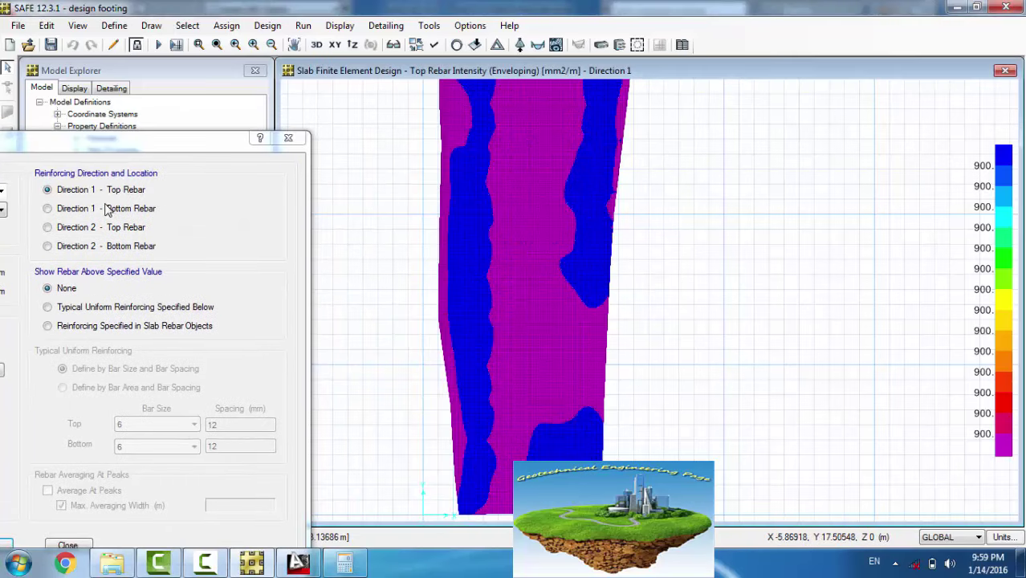
click(71, 229)
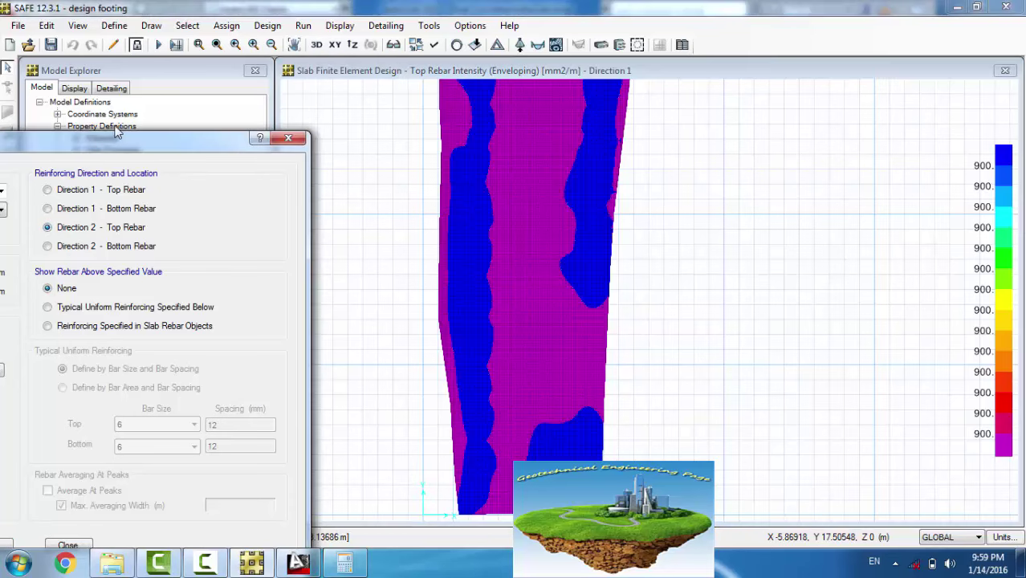
drag(117, 138, 187, 51)
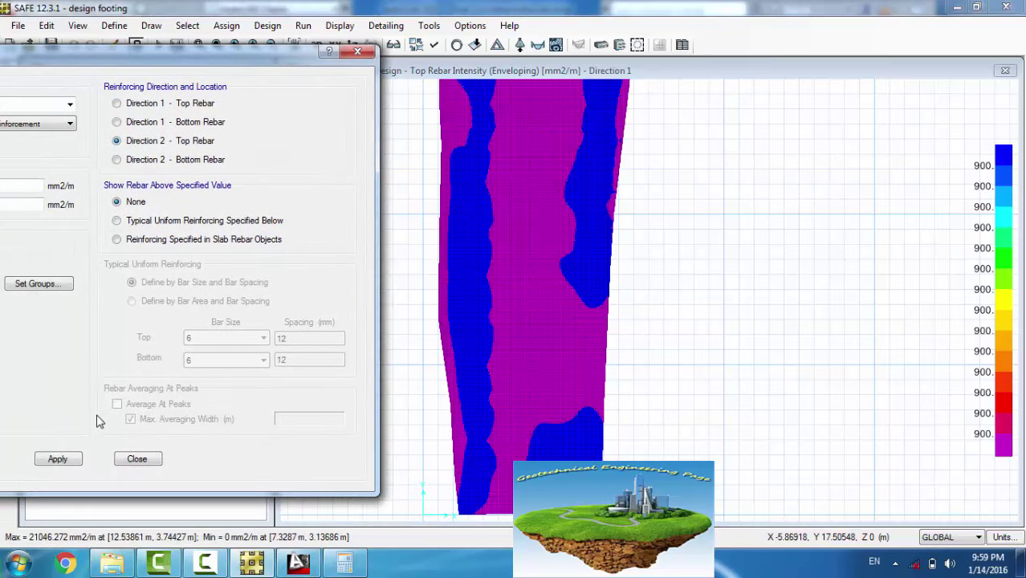
click(53, 464)
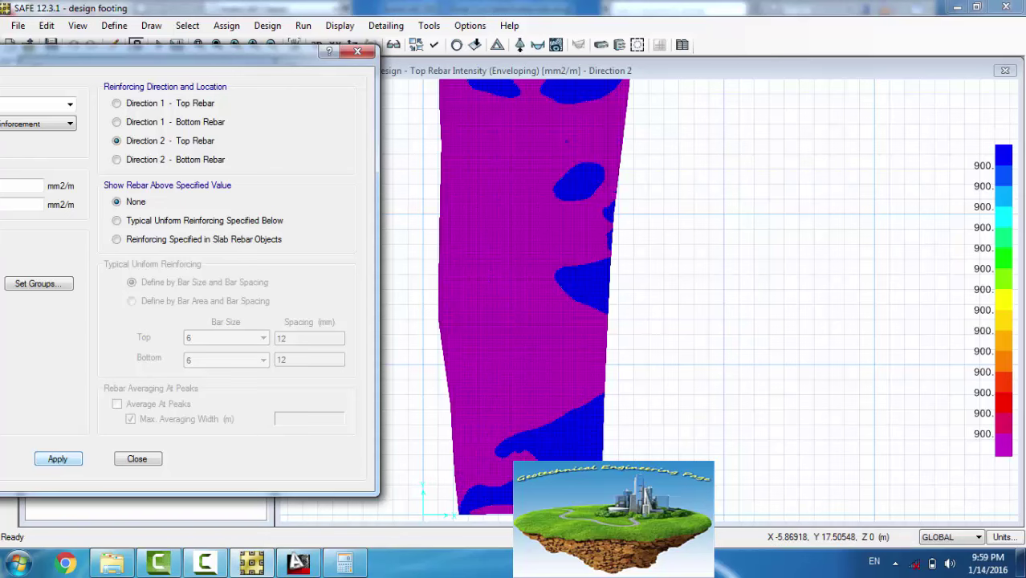
click(462, 465)
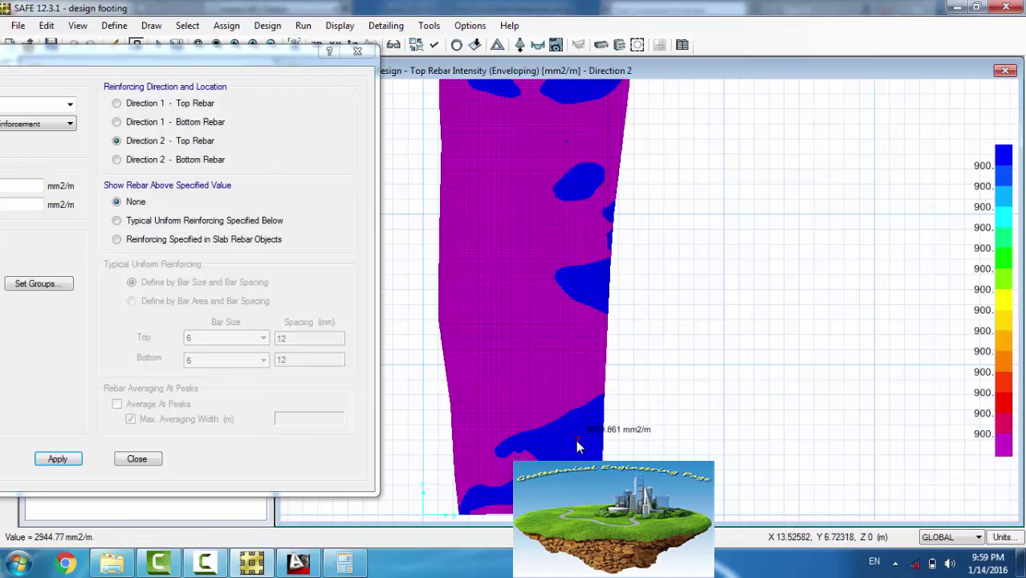
Step: Close the slab design options and return to the plan view with the whole footing model in sight
drag(282, 60, 542, 110)
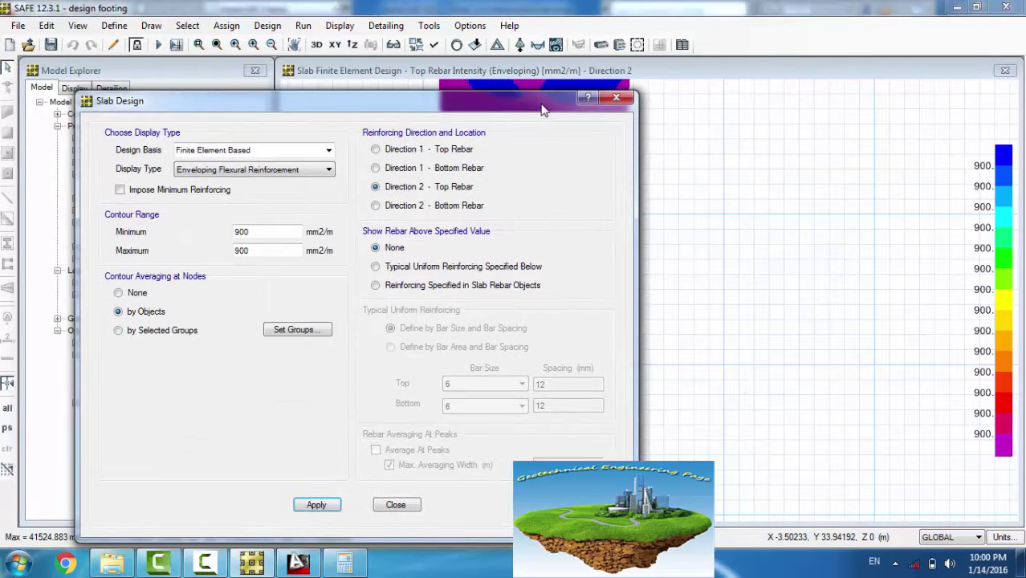
click(616, 98)
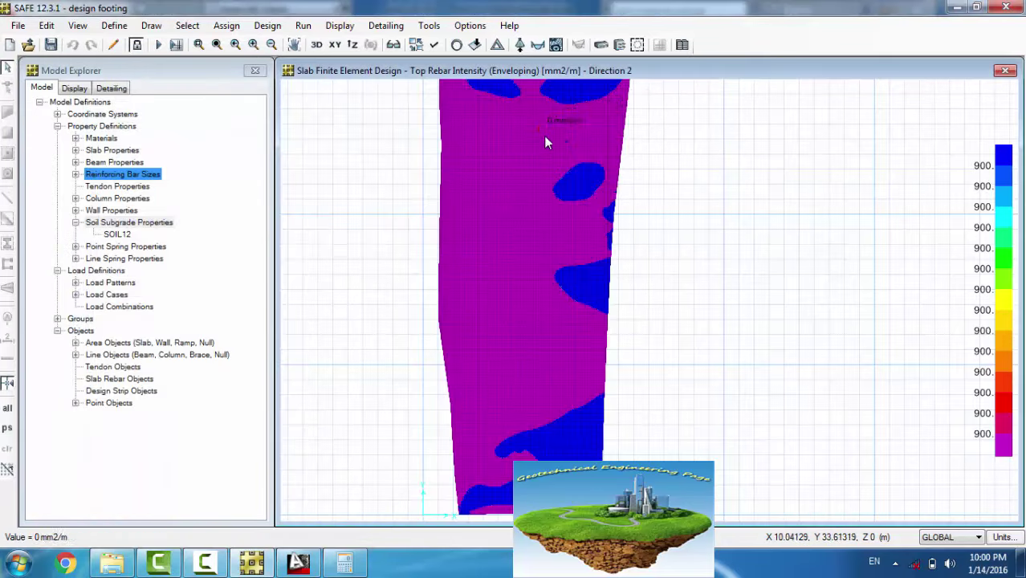
click(456, 45)
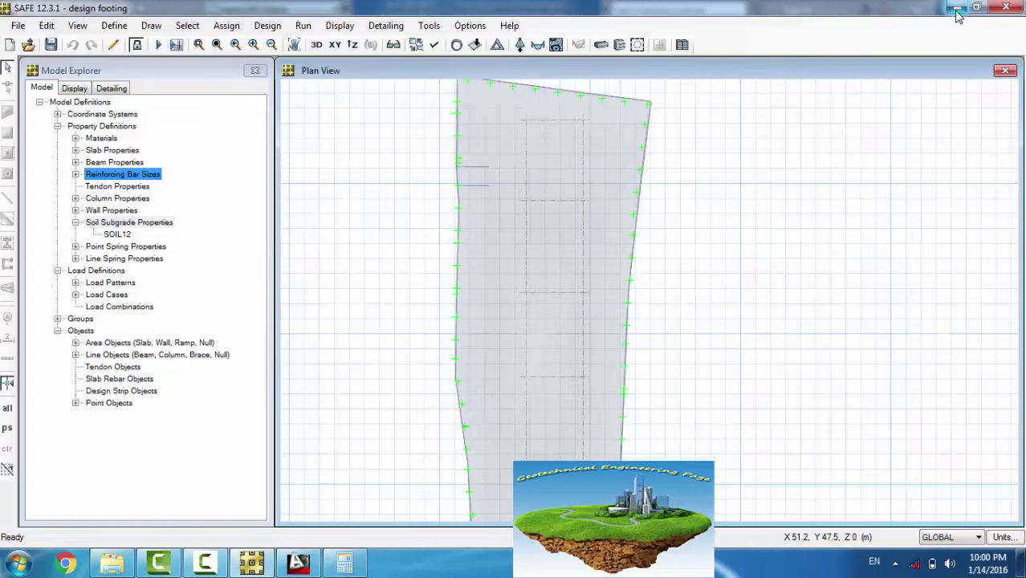
scroll(550, 154, down, 1)
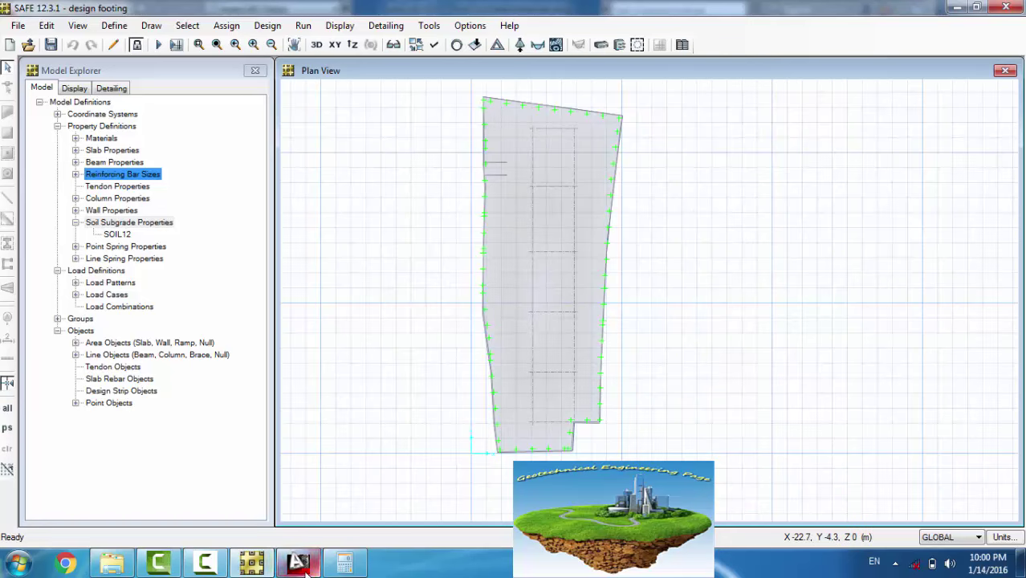
click(206, 564)
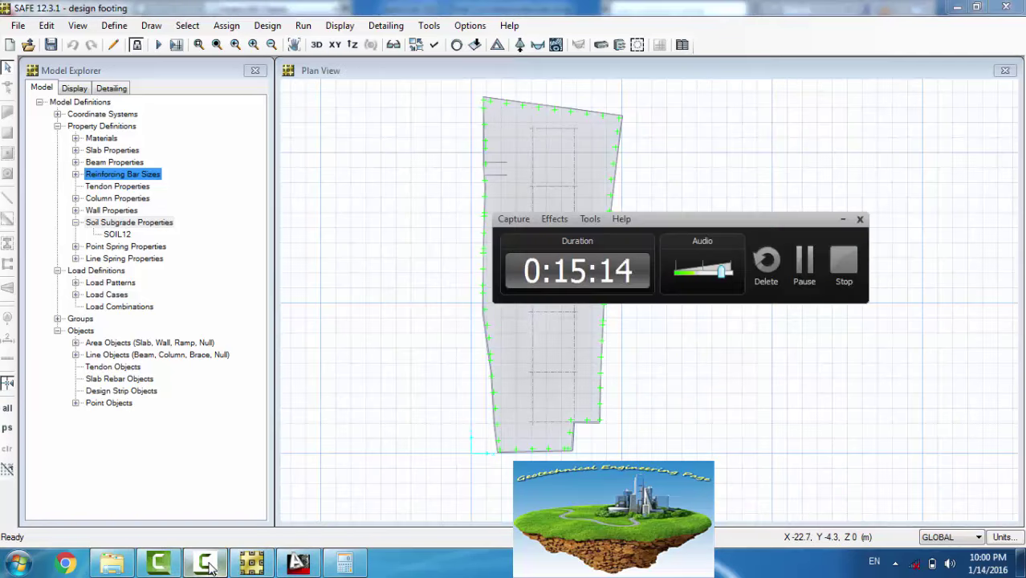
click(207, 564)
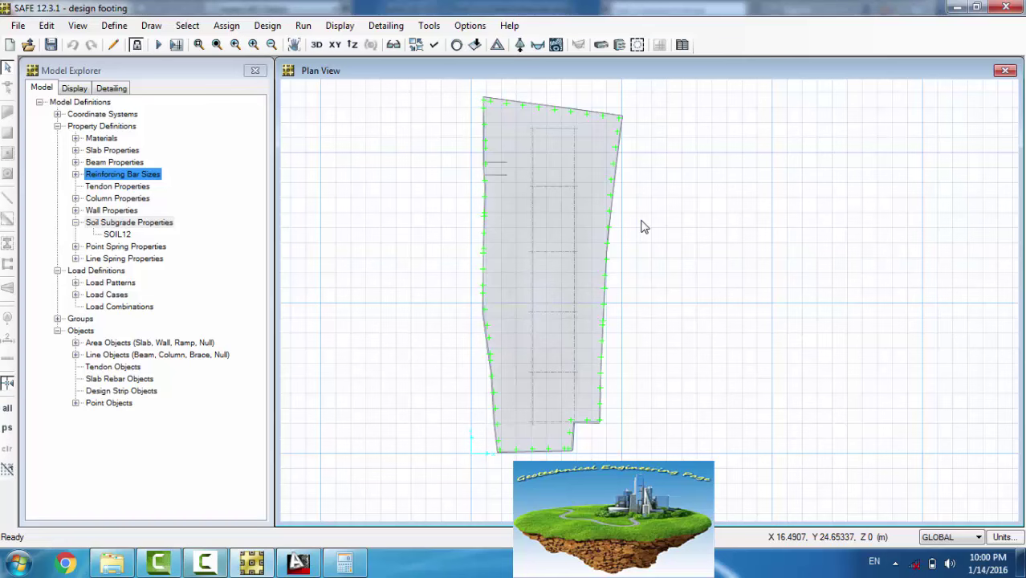
Step: Close the design footing model and clear AutoCAD and the calculator off the desktop
click(1008, 8)
click(454, 338)
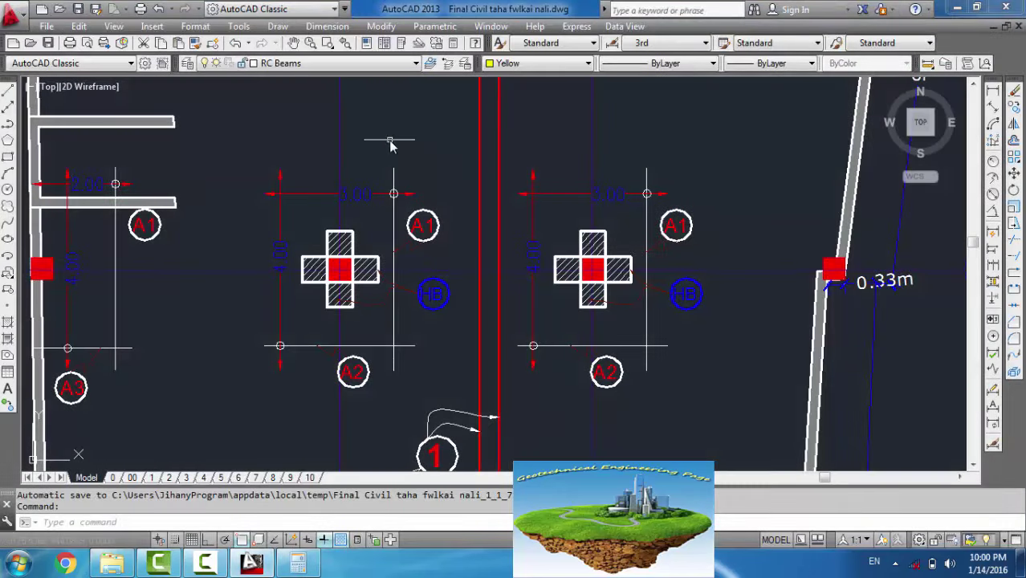
click(955, 7)
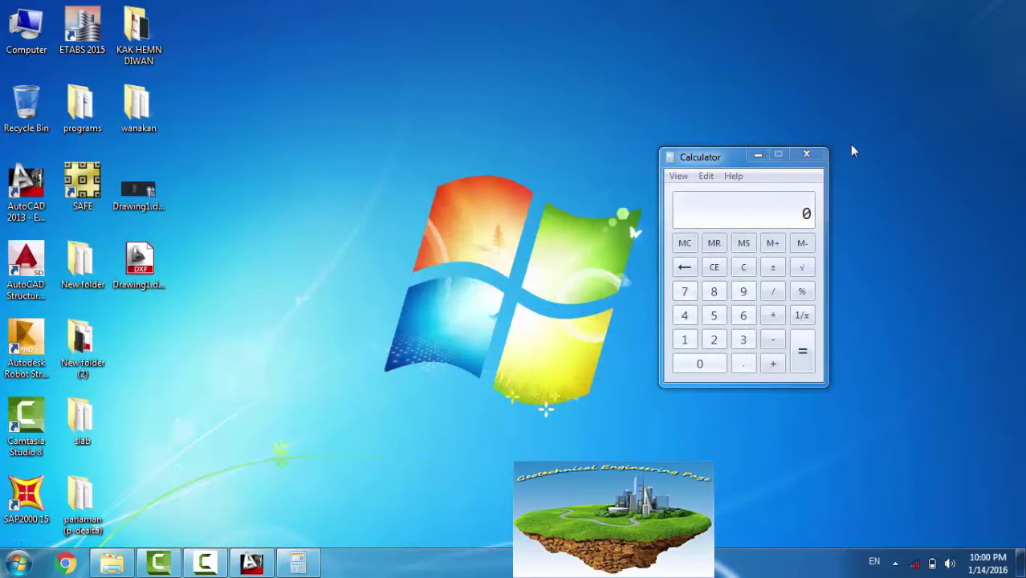
click(806, 154)
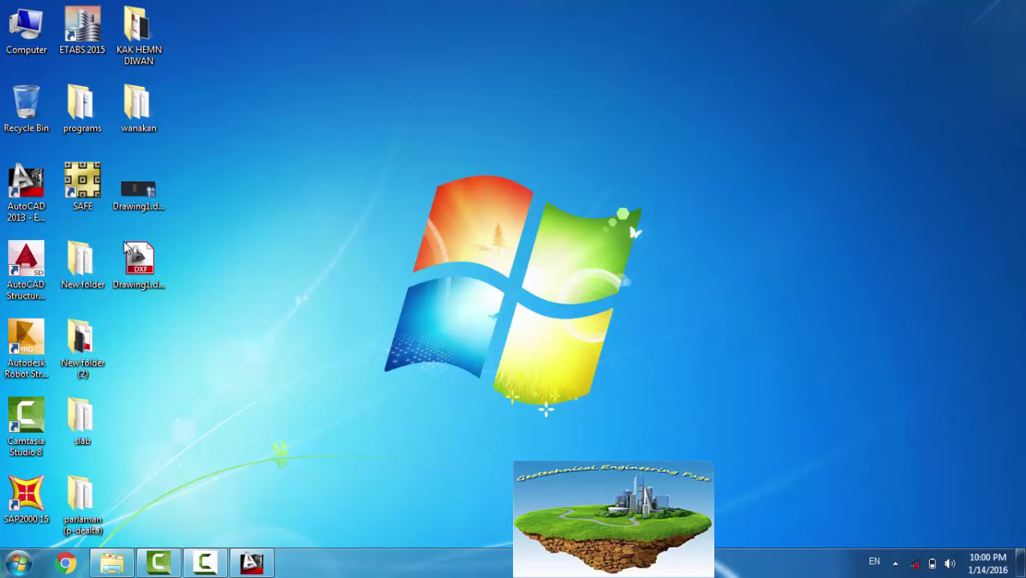
Step: Start a new SAFE session, continue past the welcome screen, and maximize the empty program window
double_click(69, 189)
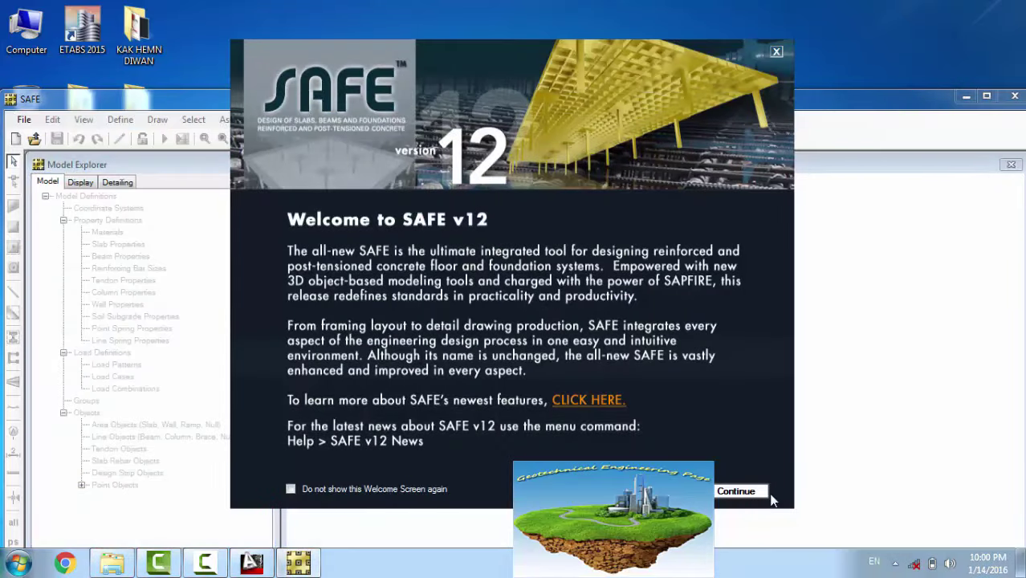
click(762, 493)
click(656, 366)
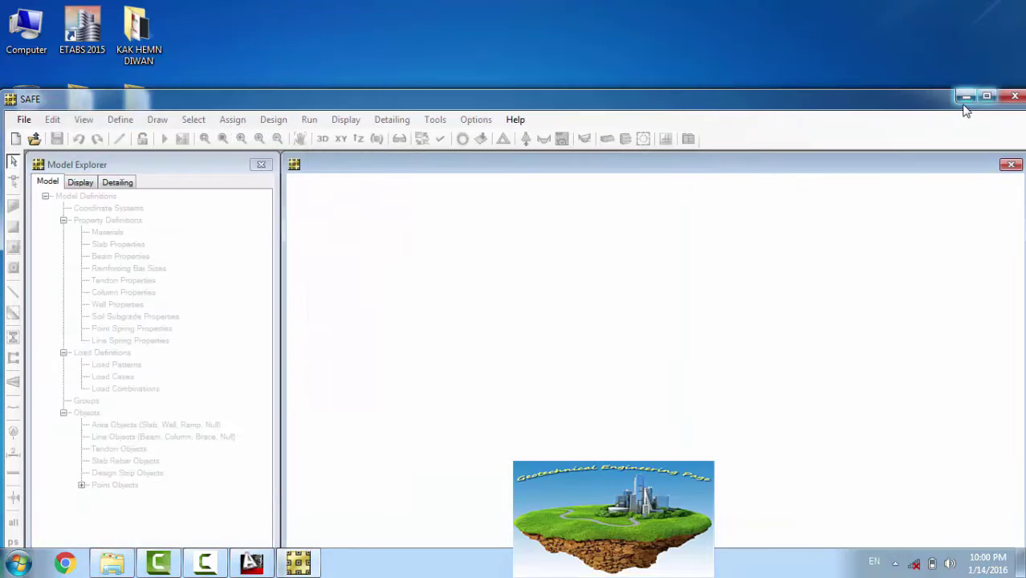
click(979, 95)
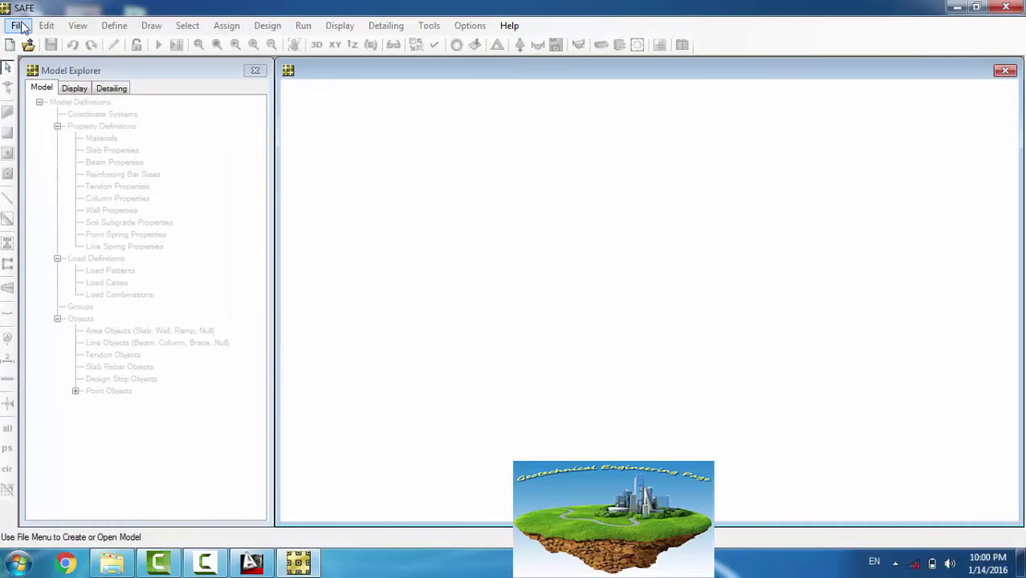
Step: Import the SAFE text file slab base.F2K from the wanakan folder
click(19, 25)
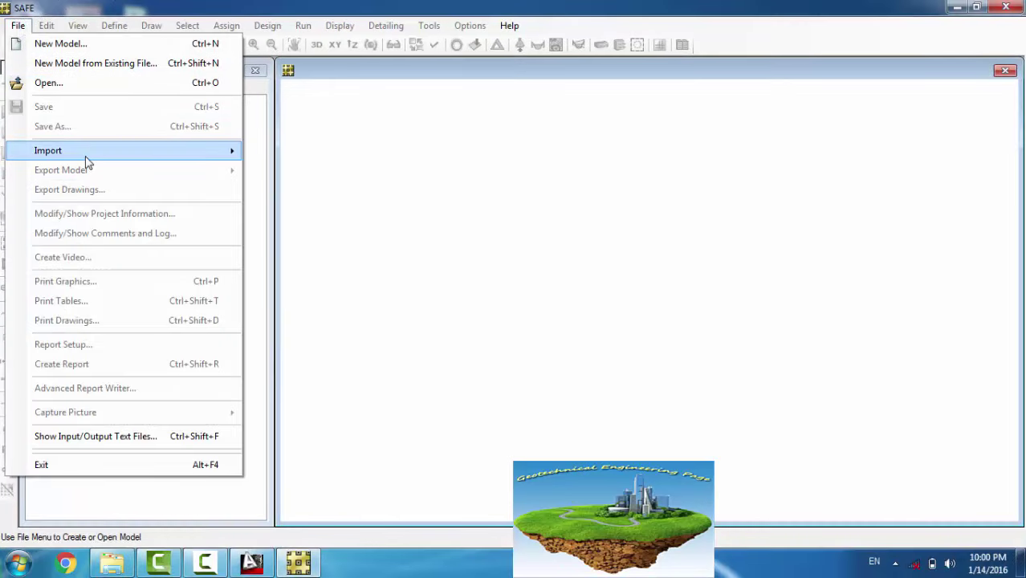
mouse_move(88, 159)
click(417, 151)
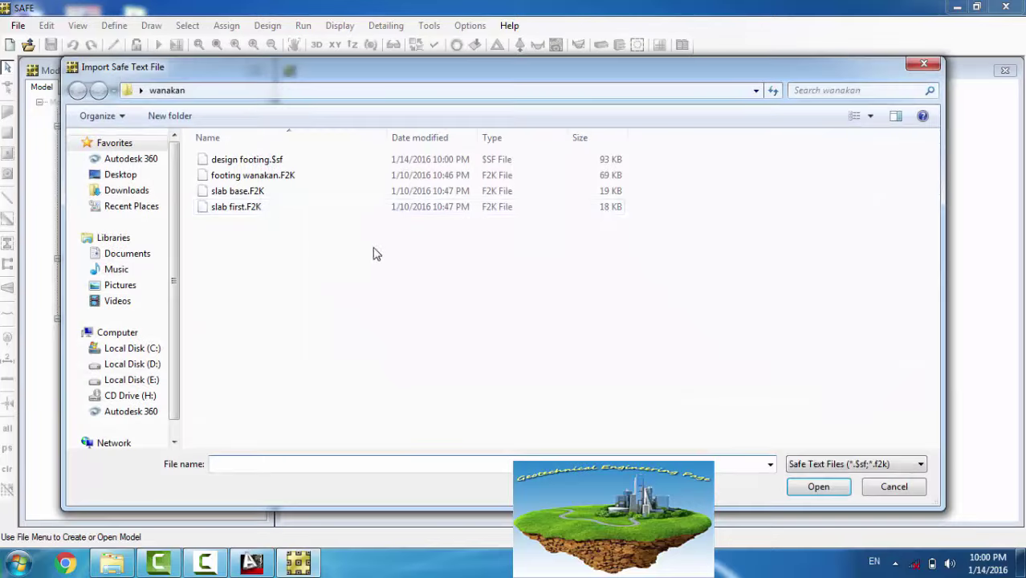
double_click(237, 199)
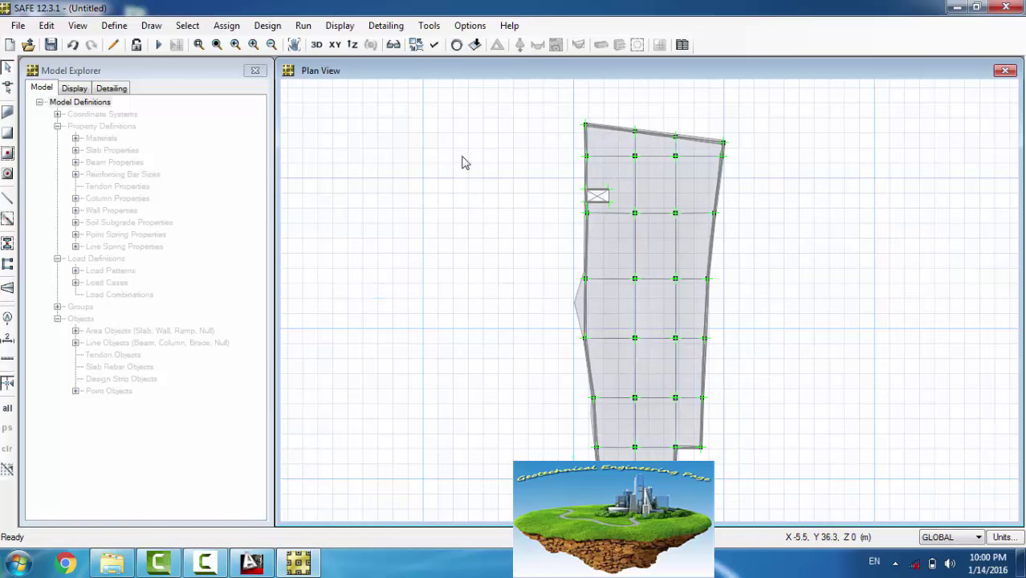
Step: Show the imported base slab in 3D with Extrude View, Fill Areas and Show Area Edges, coloured by section properties
click(317, 46)
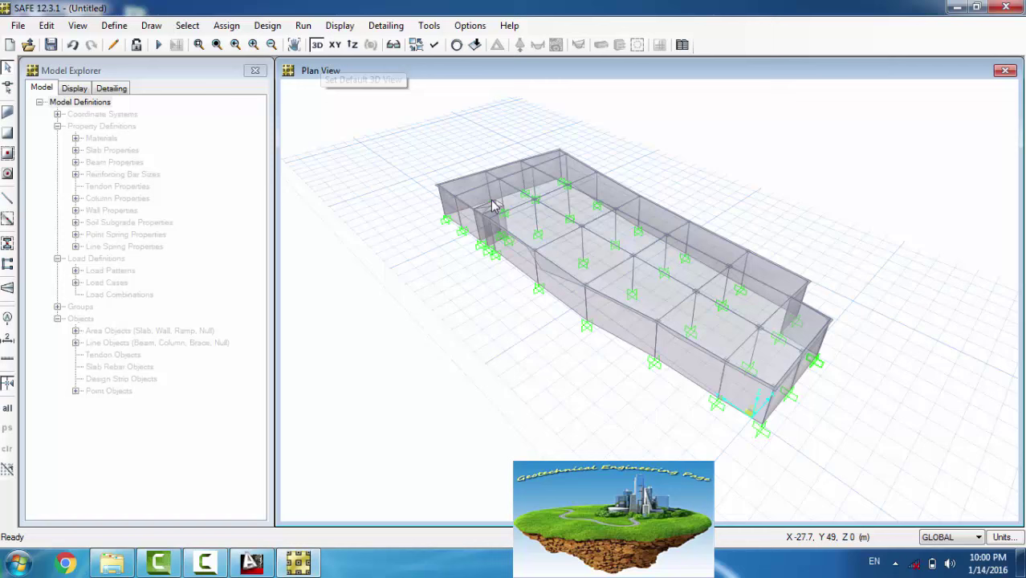
click(433, 45)
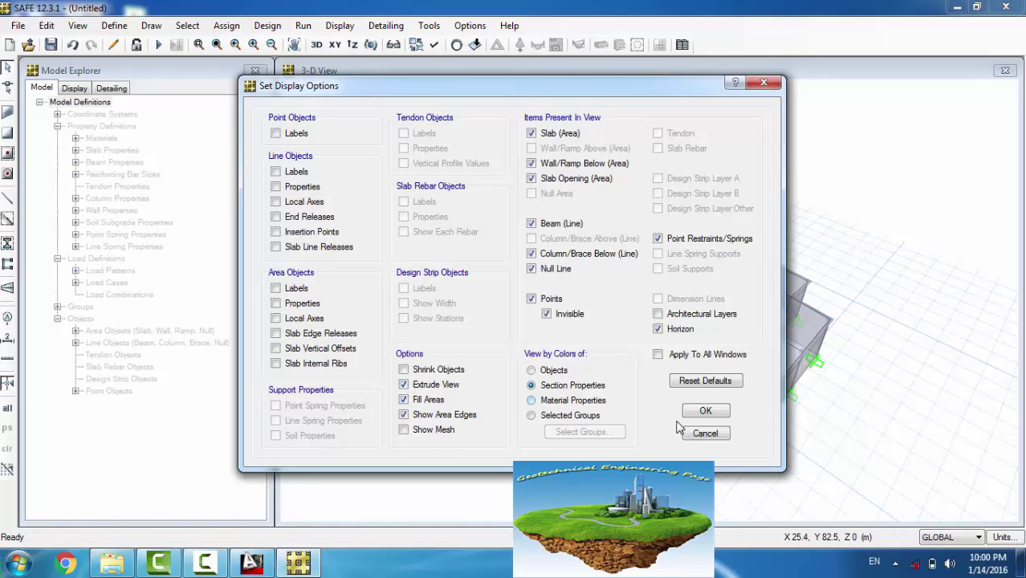
click(705, 410)
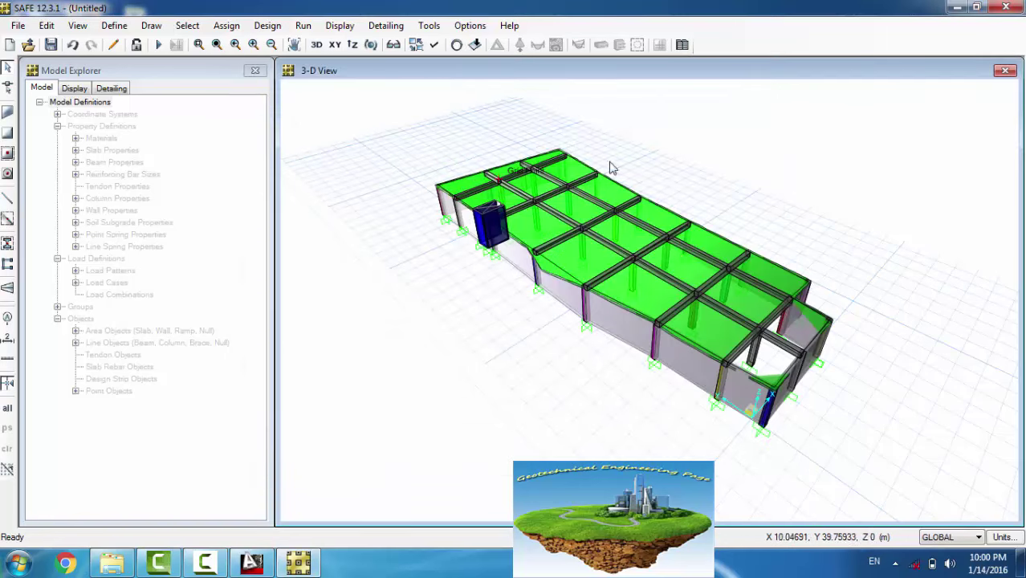
Step: Examine the extruded slab from both ends, including the end bay beside the step, and restore the default 3D view without extrusion
click(765, 361)
click(765, 361)
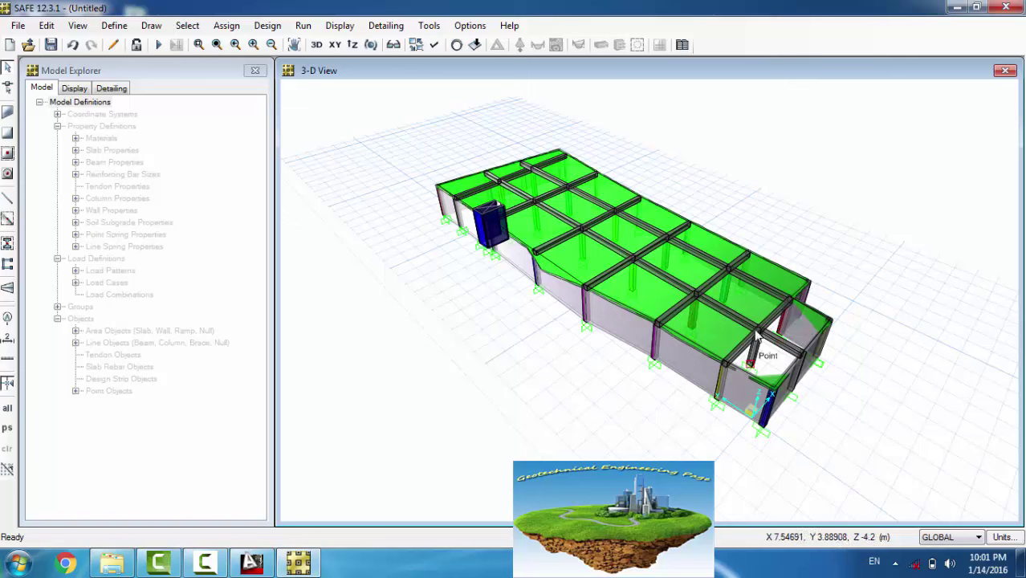
click(370, 46)
drag(571, 315, 536, 341)
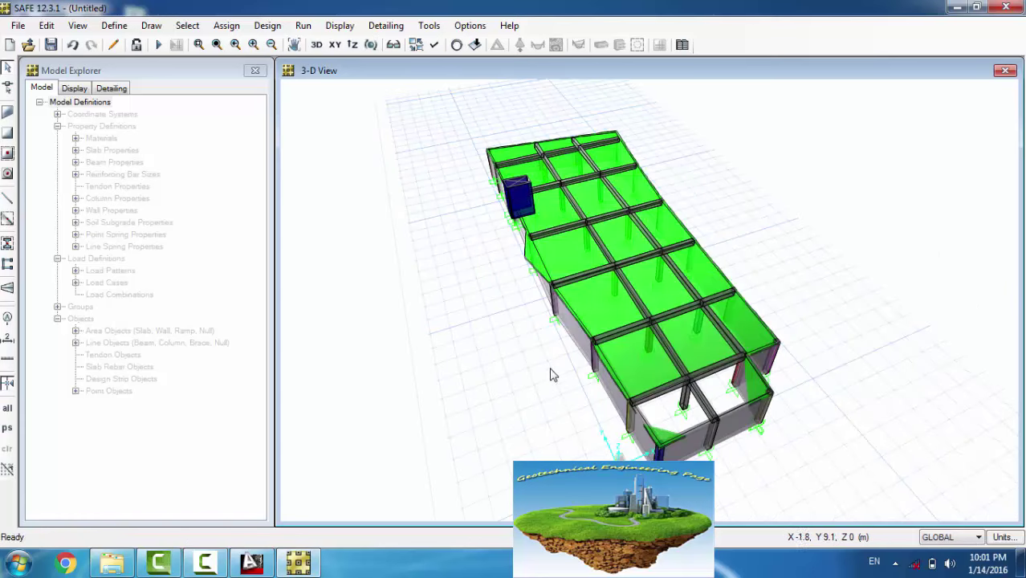
click(653, 418)
click(650, 419)
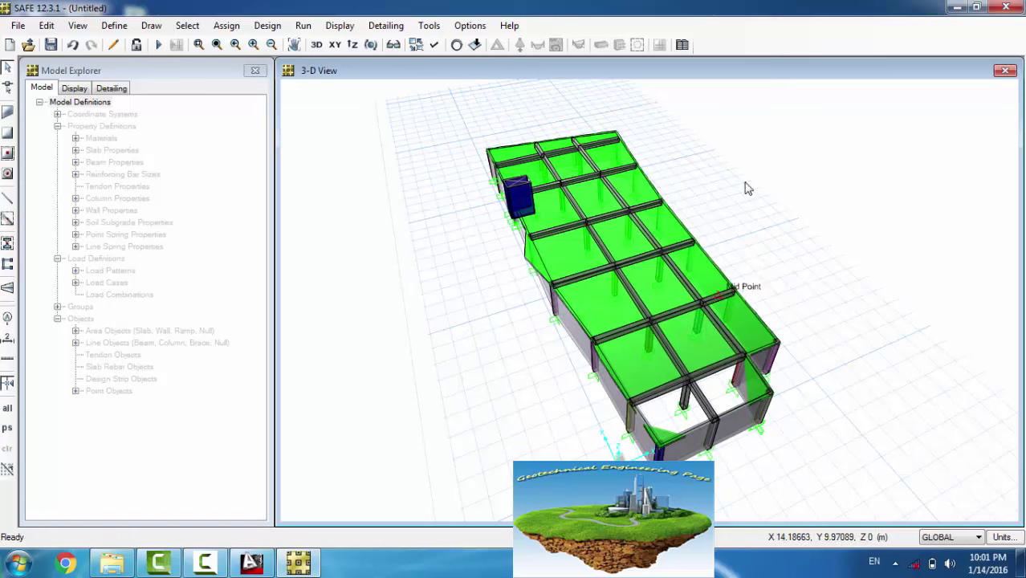
click(371, 44)
drag(638, 321, 874, 286)
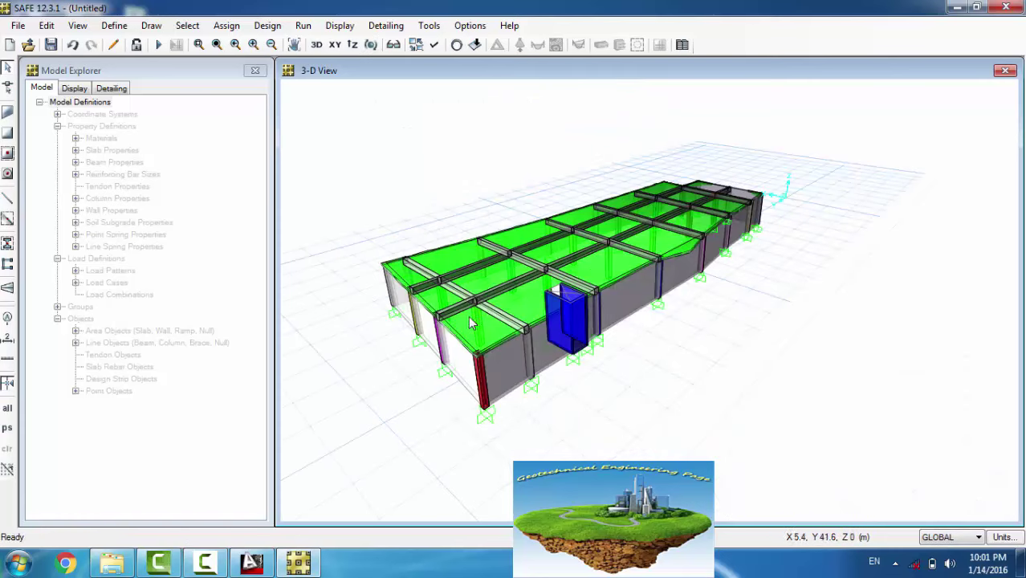
click(464, 46)
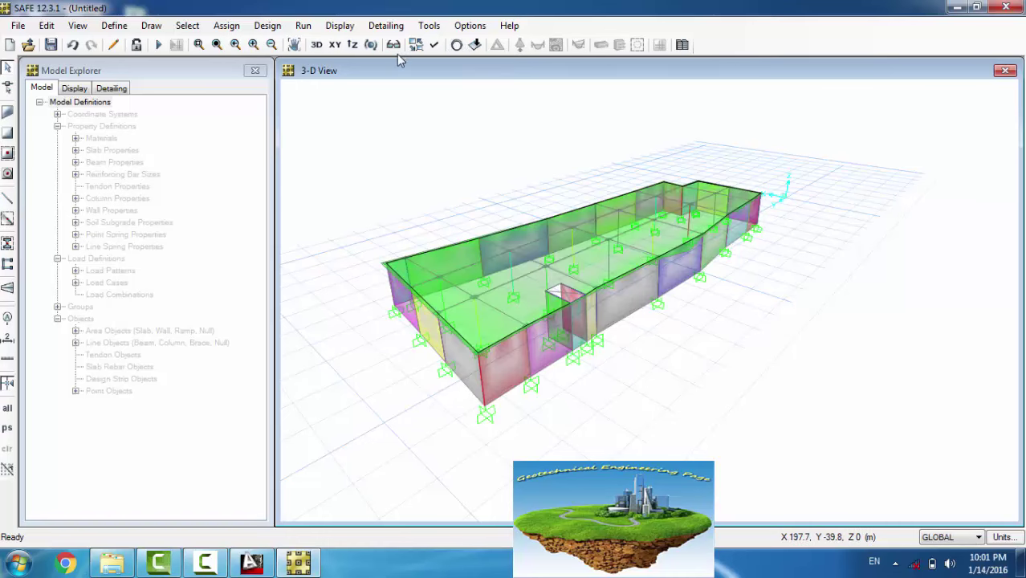
click(318, 45)
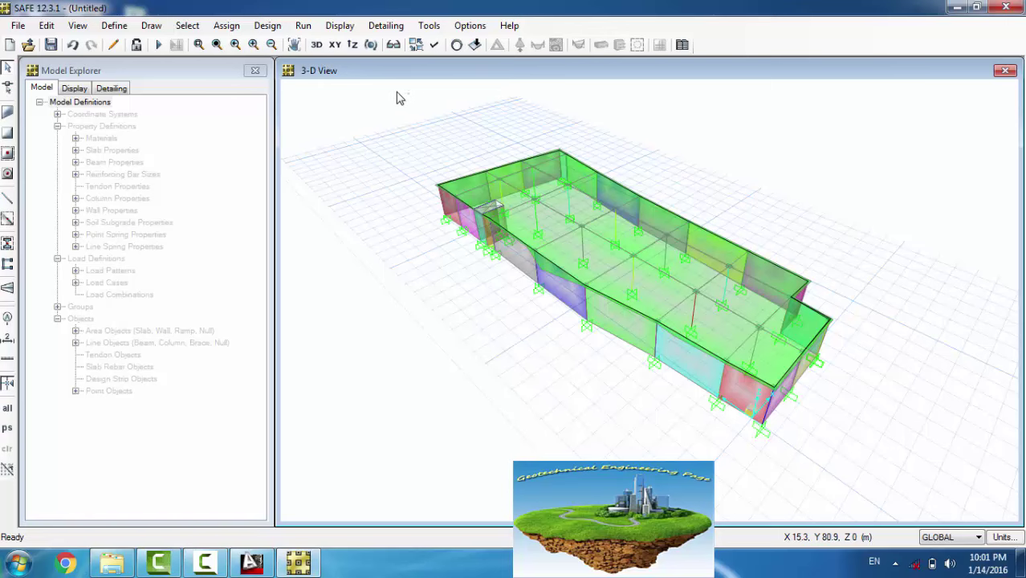
Step: Save the imported model in the wanakan folder under the file name "design base slab"
click(17, 24)
mouse_move(50, 150)
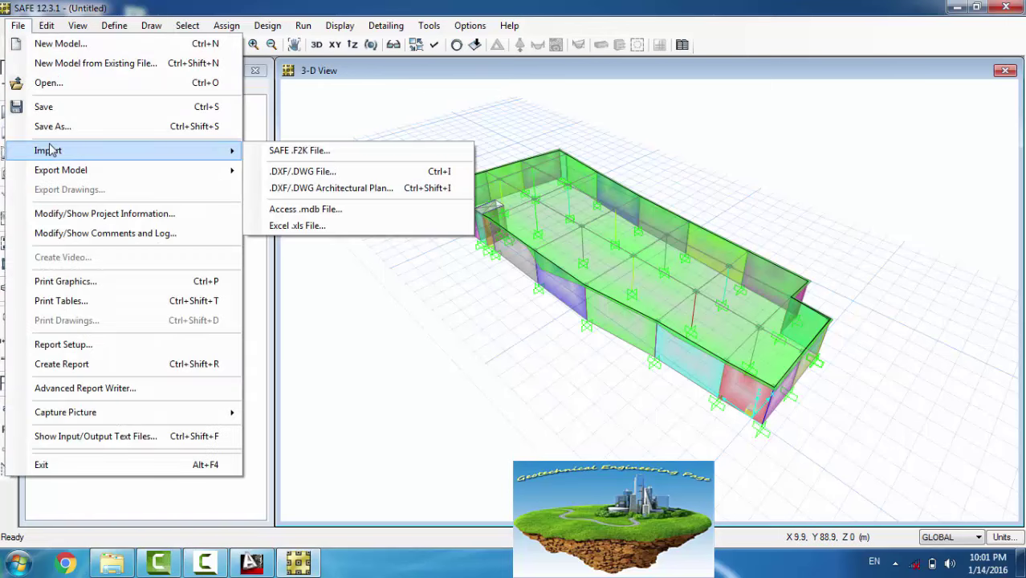
click(53, 126)
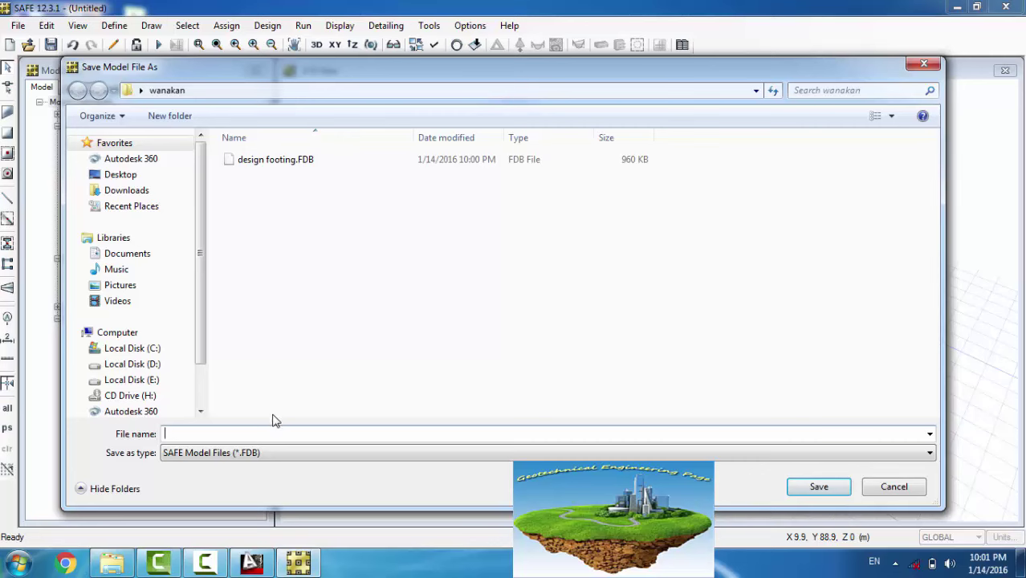
text(desig)
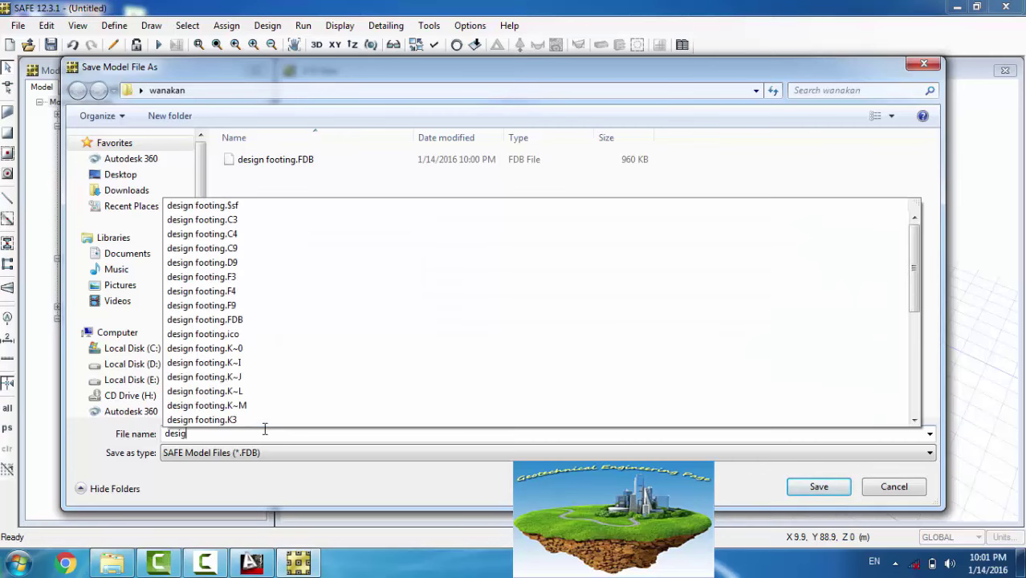
text(n base slab)
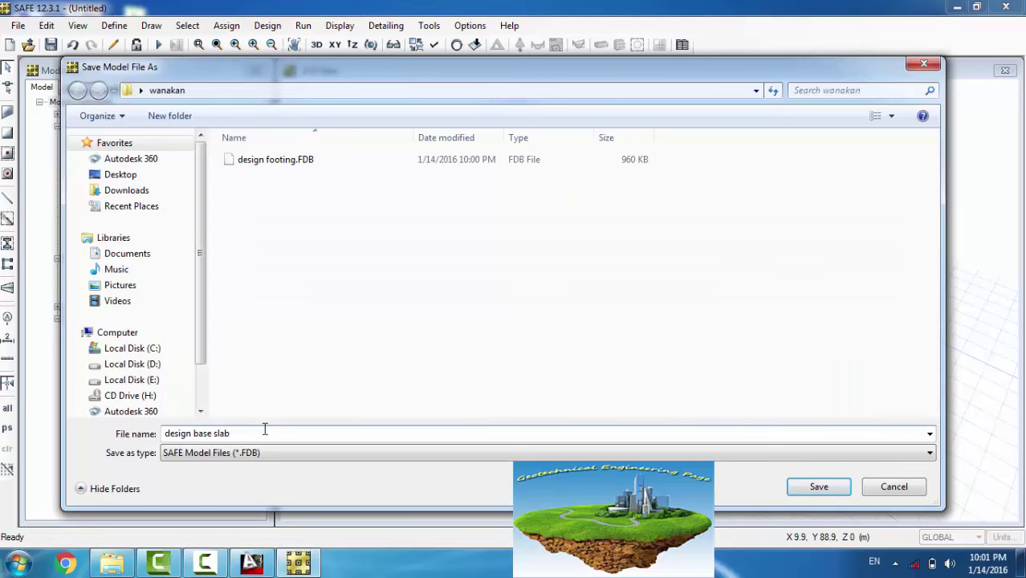
click(819, 486)
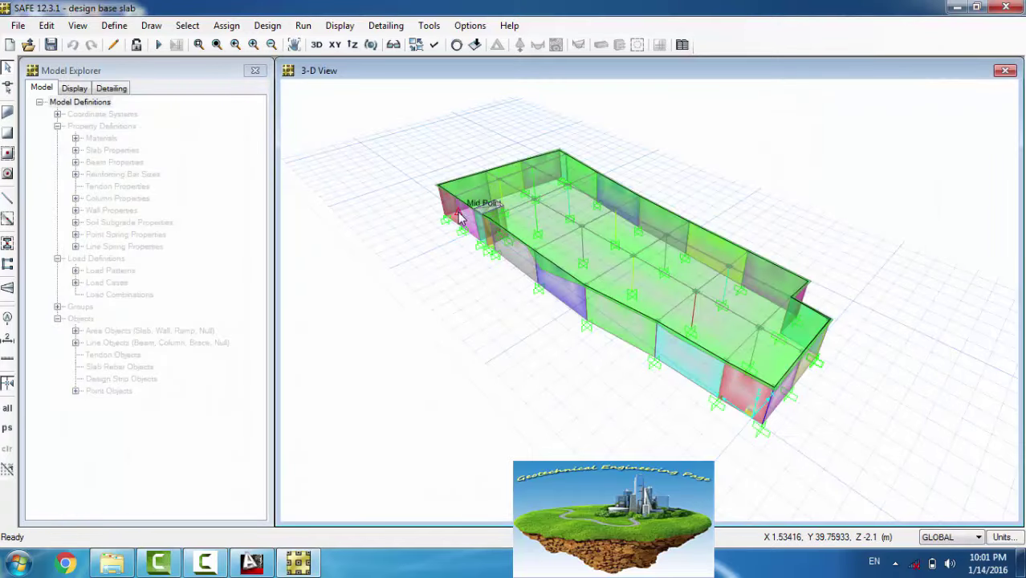
Step: Set the automatic slab mesh's approximate maximum size to 0.25 m, keeping the rectangular mesh option
click(306, 29)
click(349, 117)
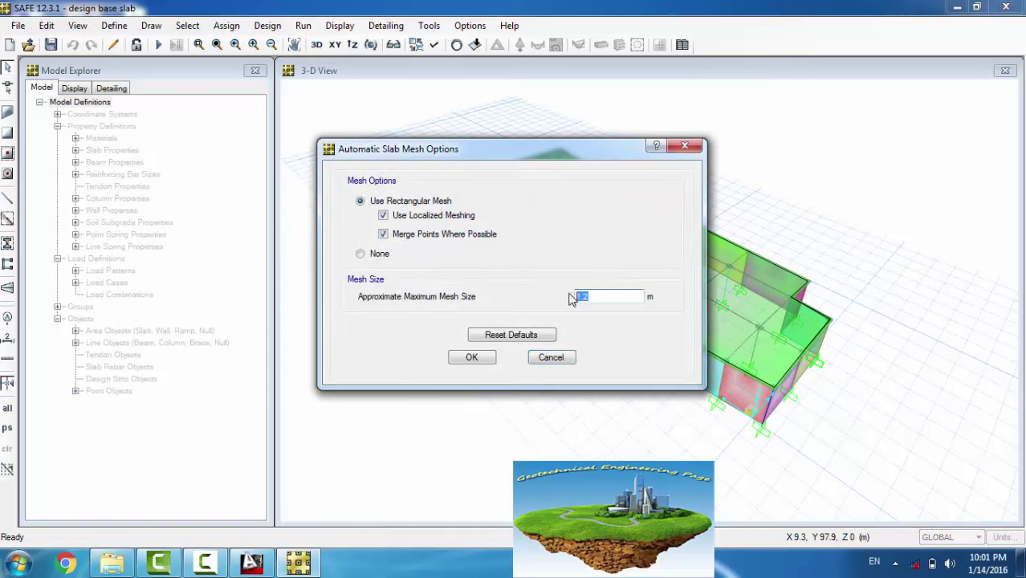
text(.25)
click(474, 358)
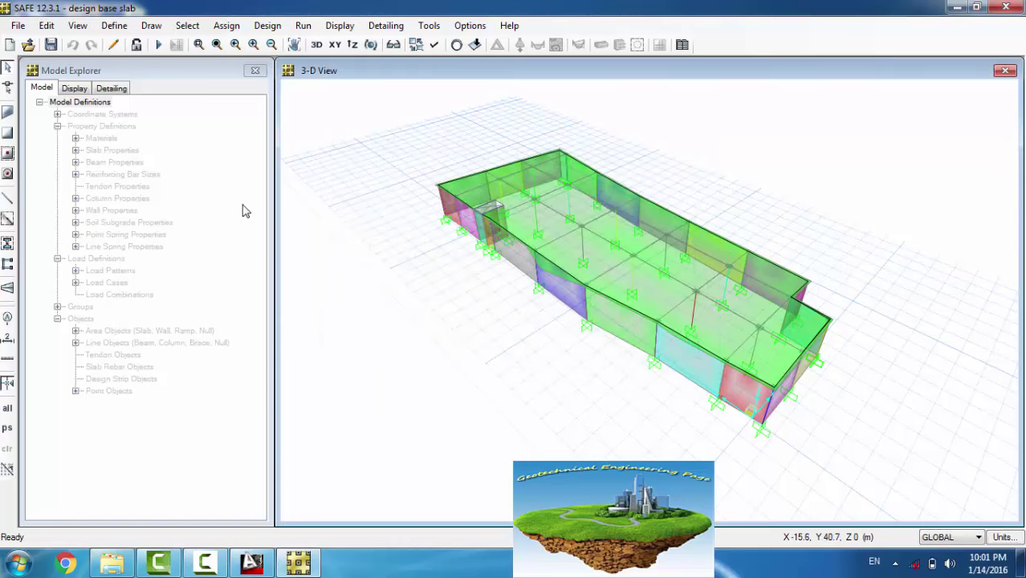
Step: Create a new load combination for the base slab and open its name for editing
click(114, 25)
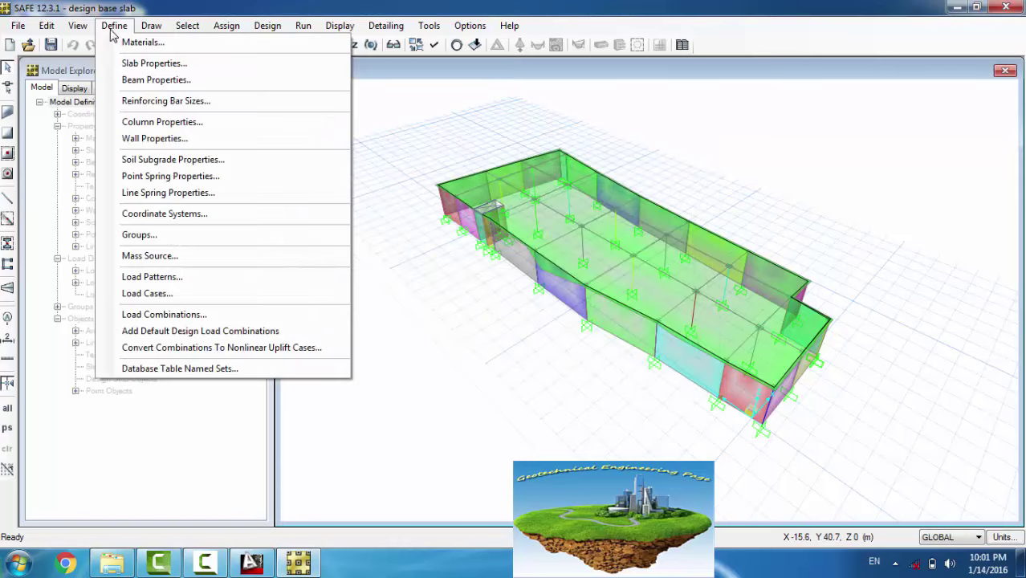
click(183, 319)
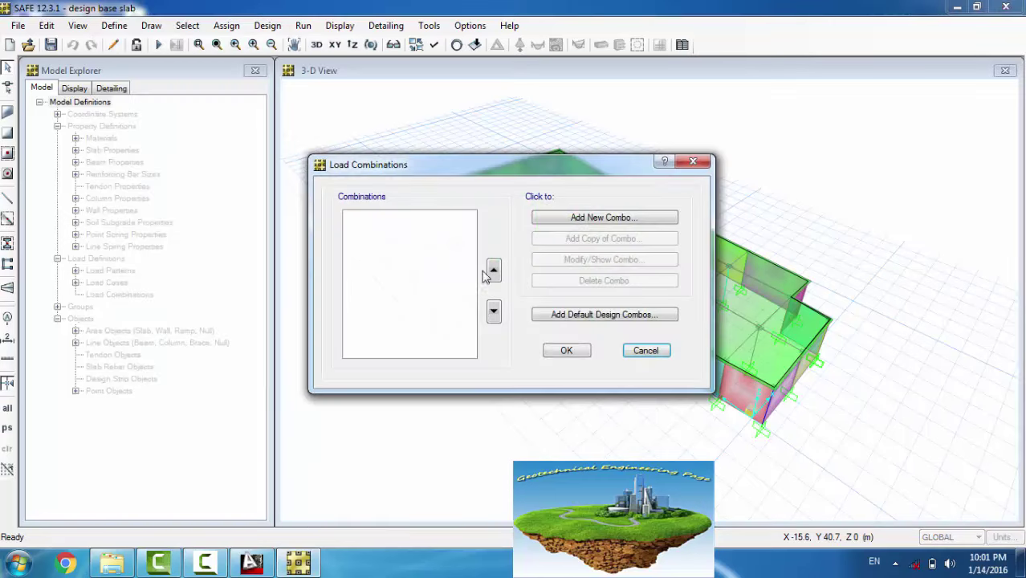
click(572, 218)
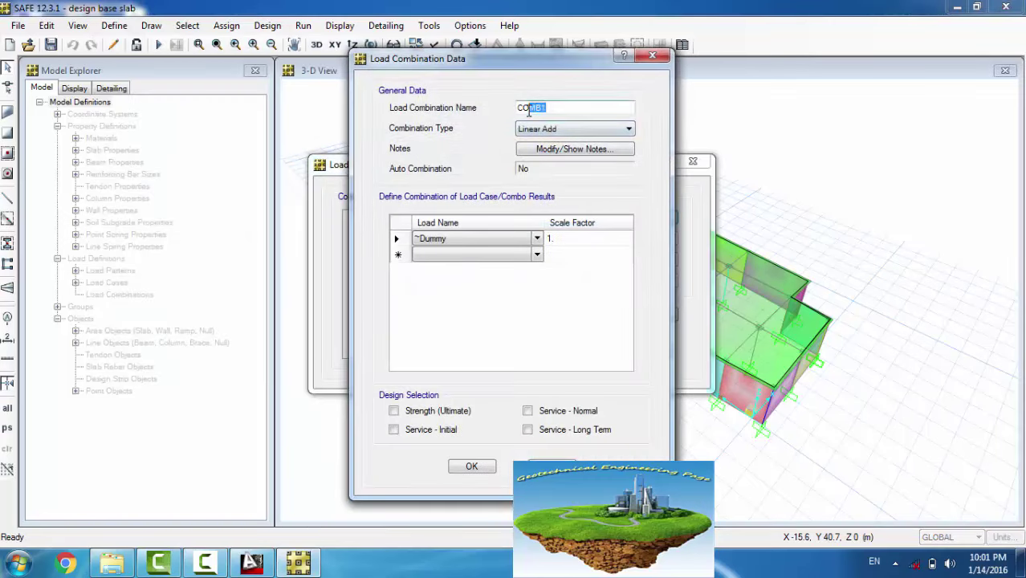